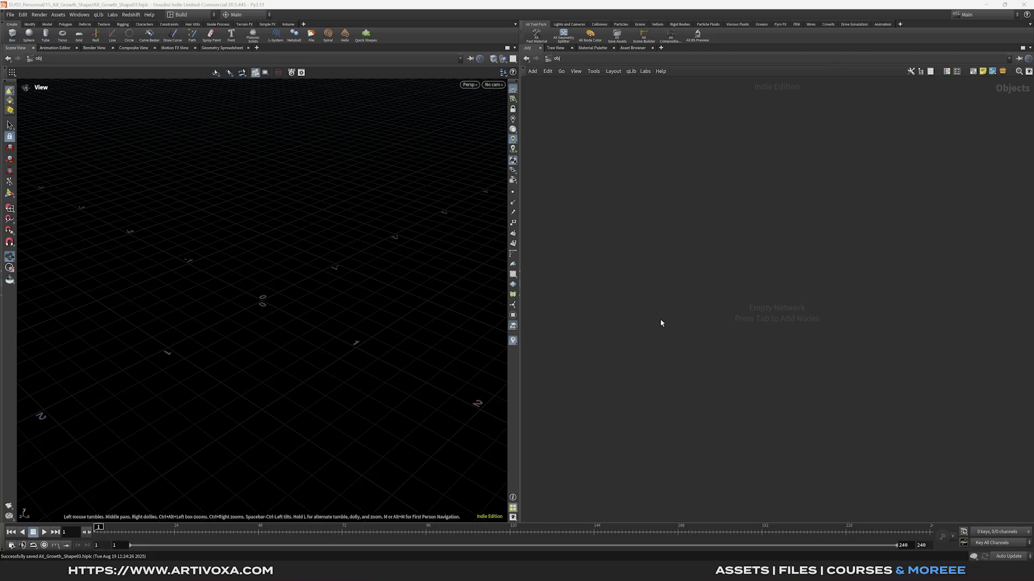
# - Create a Geometry object in the empty object network and go inside it
pyautogui.press('Tab')
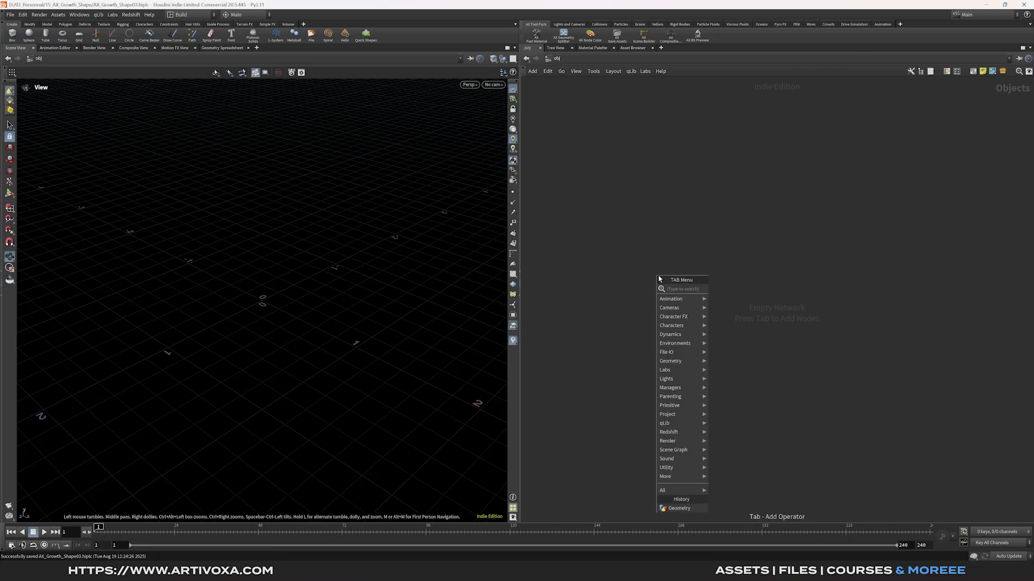
pyautogui.write('geo')
pyautogui.press('Return')
pyautogui.click(697, 282)
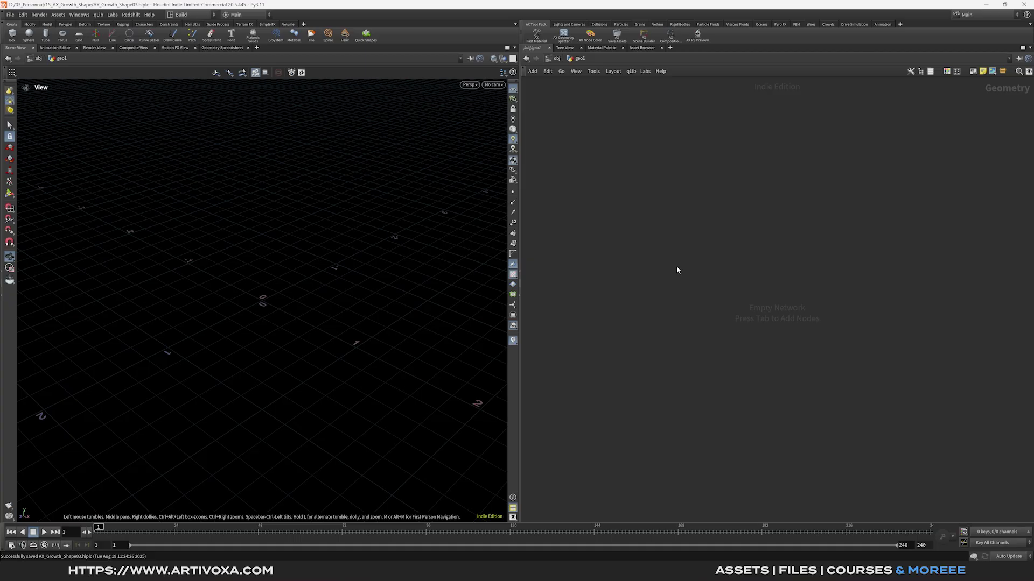
# - Add a Tube node, show its parameters in an enlarged pane, and orient the tube along the Z axis
pyautogui.press('Tab')
pyautogui.write('circle')
pyautogui.press('Return')
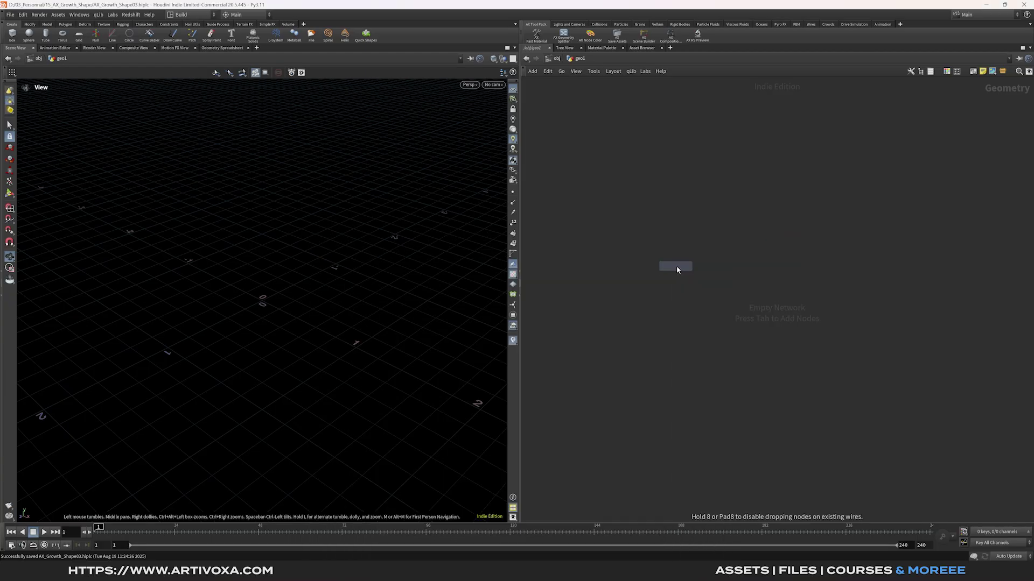
pyautogui.click(676, 266)
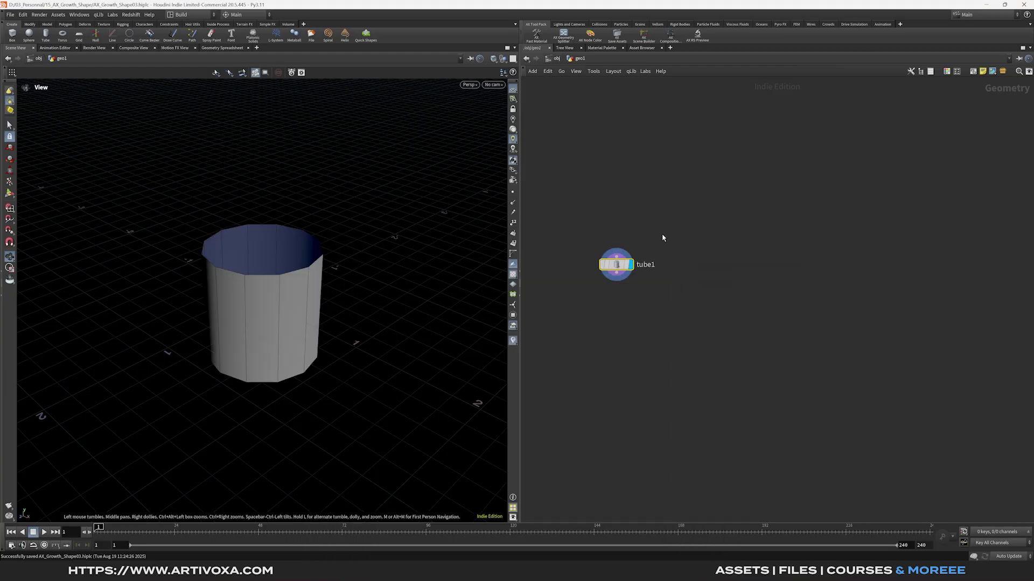
pyautogui.press('p')
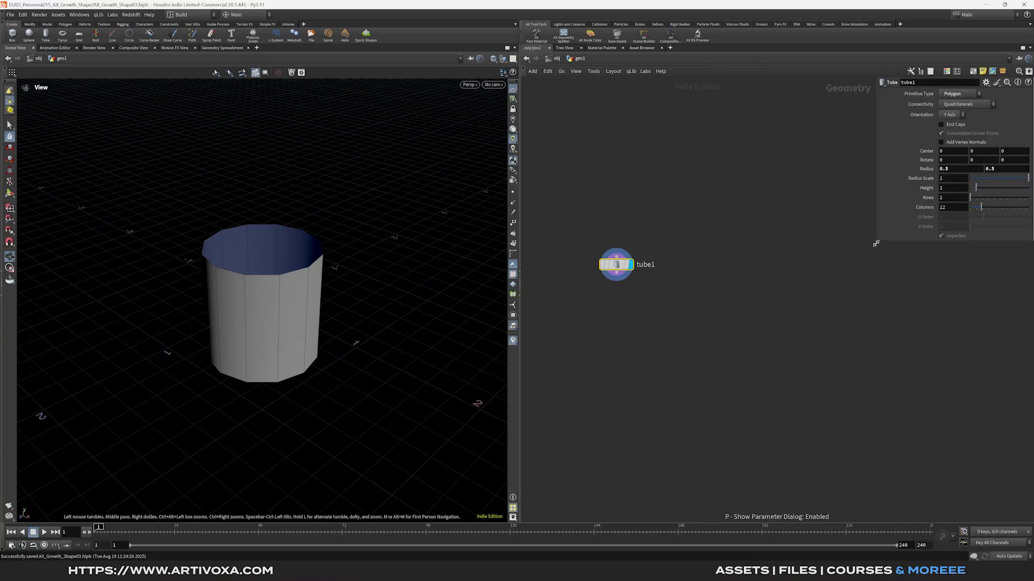
pyautogui.moveTo(876, 241); pyautogui.dragTo(768, 316)
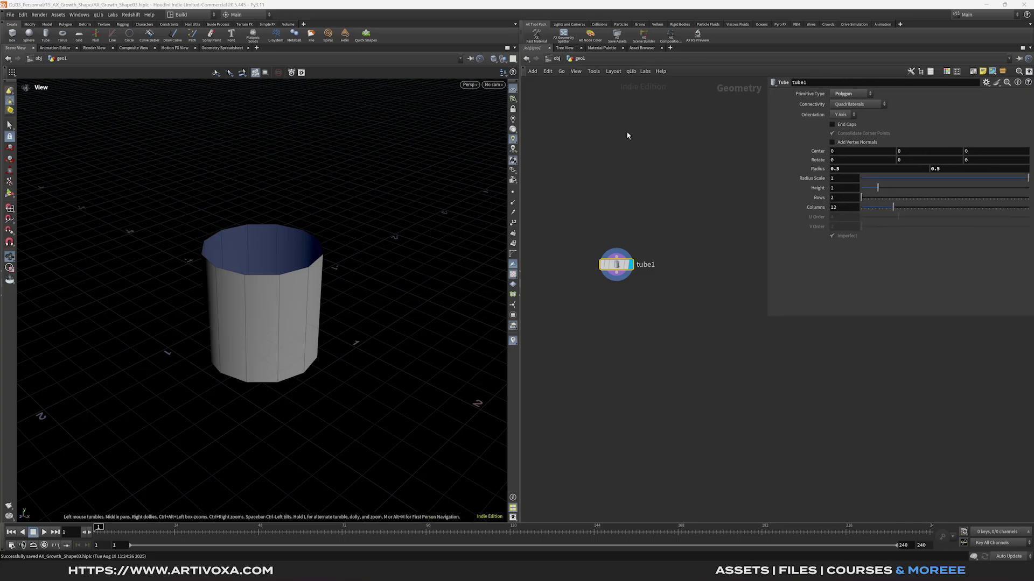
pyautogui.click(842, 115)
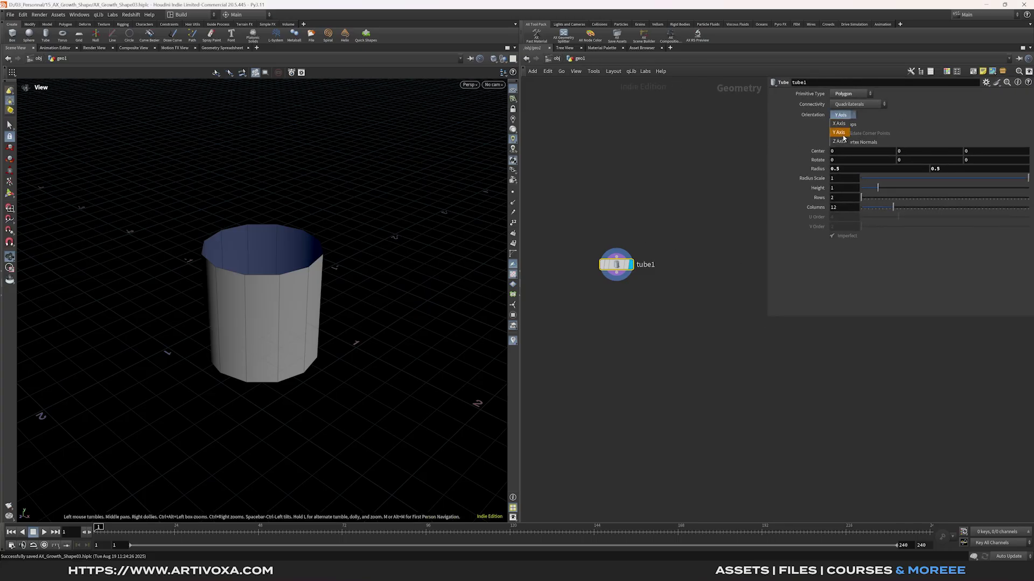
pyautogui.click(840, 137)
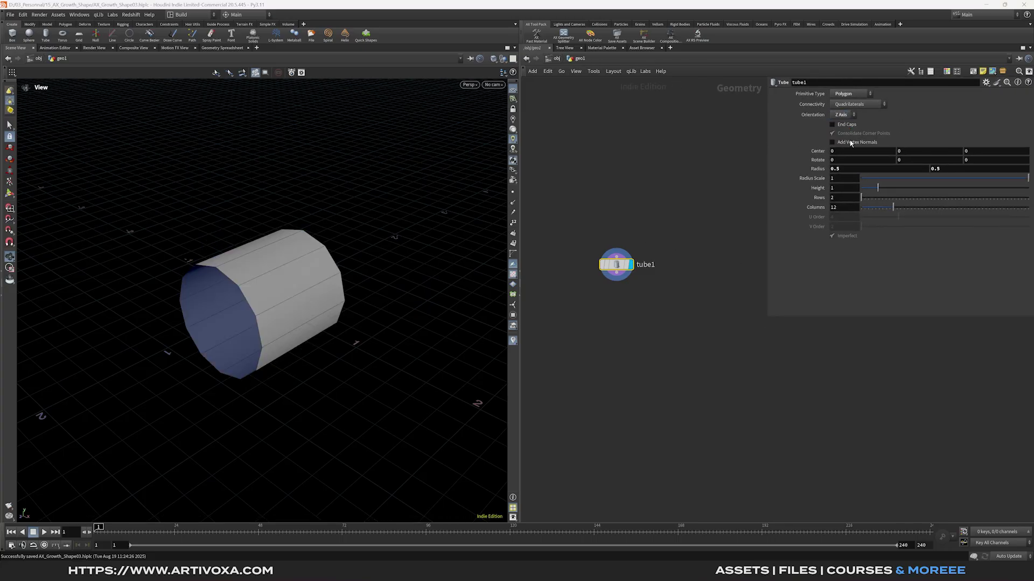
# - Set the tube's radius to 2, its height to 3 and its columns to 100
pyautogui.click(821, 172)
pyautogui.write('2')
pyautogui.press('Return')
pyautogui.press('Tab')
pyautogui.write('3')
pyautogui.press('Return')
pyautogui.doubleClick(837, 207)
pyautogui.write('100')
pyautogui.press('Return')
# - Add a Clip node after the tube with its X origin at -1.25 and its X direction at -1
pyautogui.click(623, 275)
pyautogui.click(627, 284)
pyautogui.write('clip')
pyautogui.press('Return')
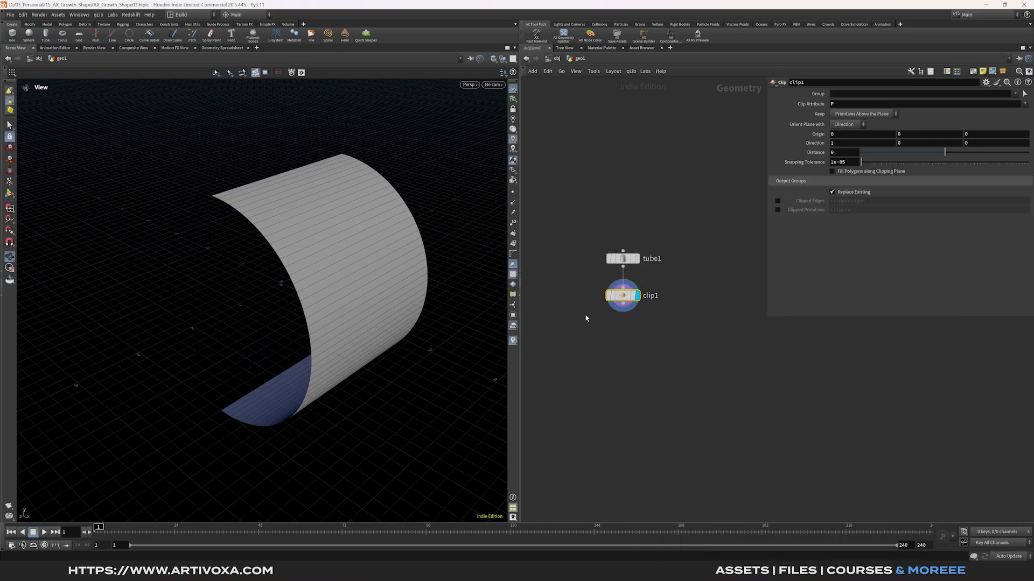
pyautogui.click(855, 136)
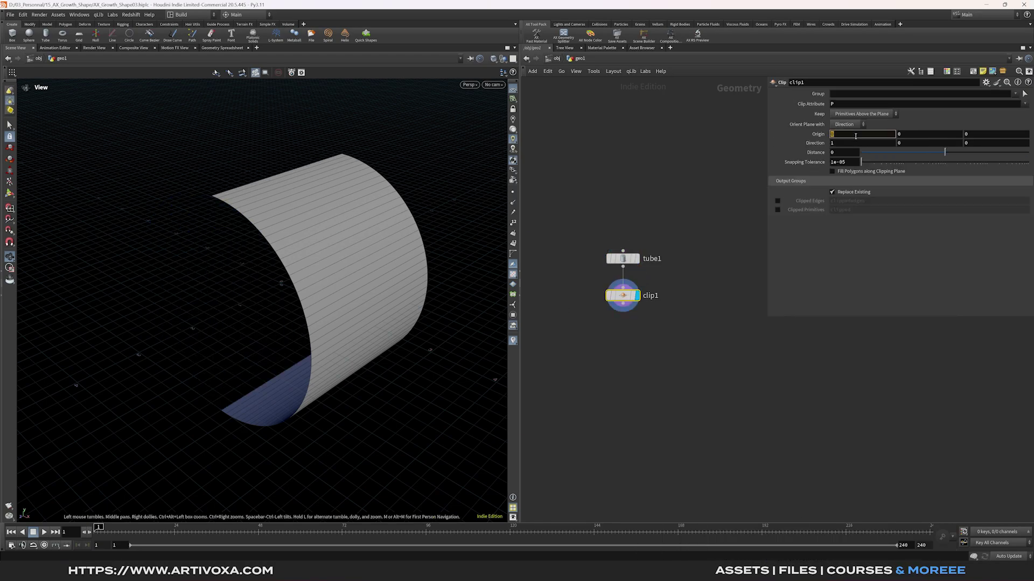
pyautogui.write('-1.25')
pyautogui.press('Return')
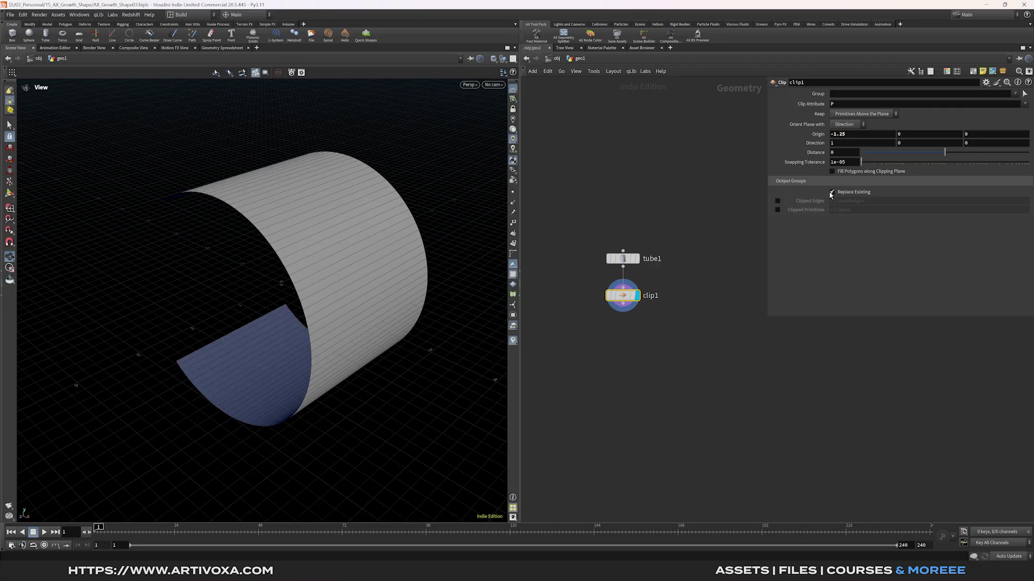
pyautogui.write('-1')
pyautogui.press('Return')
# - Add a second Clip node below the first clip and display its result
pyautogui.press('Tab')
pyautogui.write('clip')
pyautogui.press('Return')
pyautogui.click(623, 334)
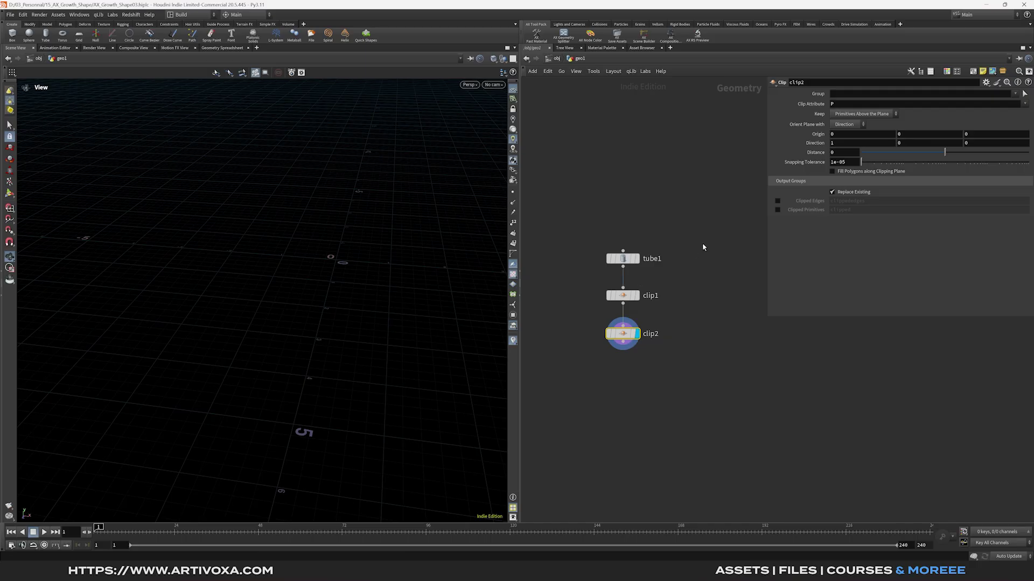
# - Set the second clip's Y origin to 0.5 and its direction to 0, -1, 0
pyautogui.click(913, 135)
pyautogui.write('.5')
pyautogui.press('Return')
pyautogui.doubleClick(914, 142)
pyautogui.write('-1')
pyautogui.press('Return')
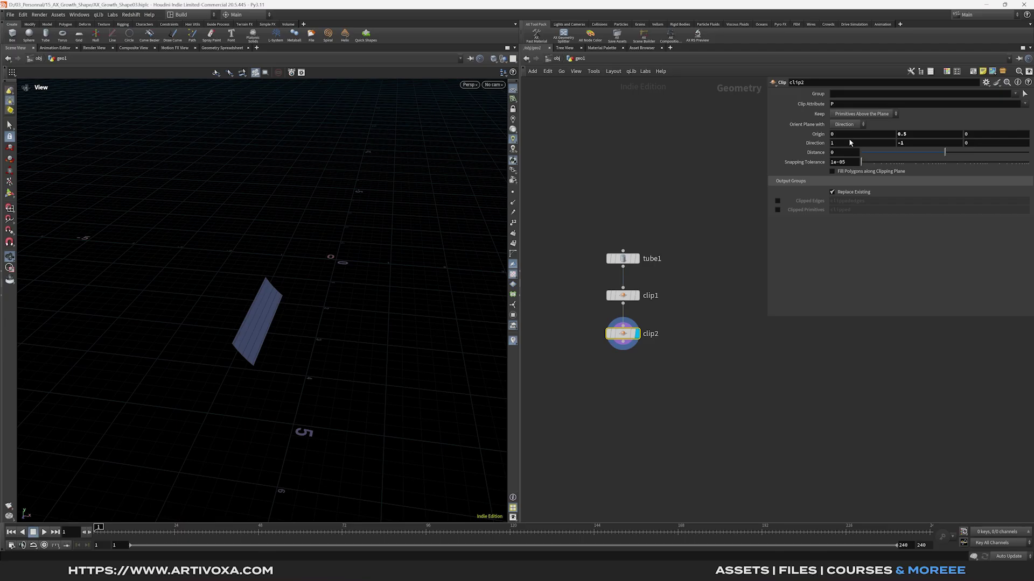
pyautogui.doubleClick(847, 144)
pyautogui.write('0')
pyautogui.press('Return')
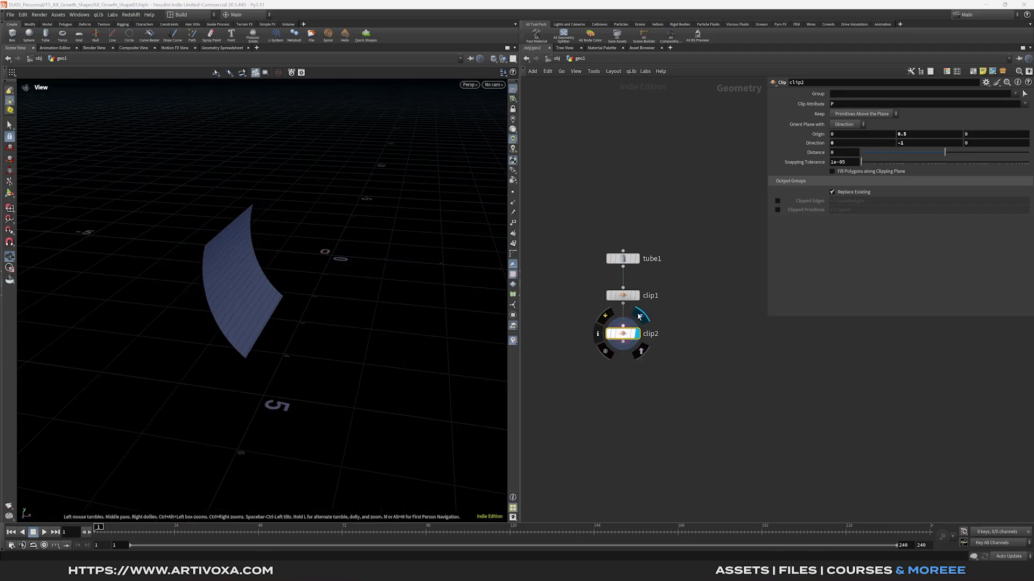
# - Duplicate the second clip as the next node in the chain, with Y origin -0.5 and Y direction 1
pyautogui.hotkey('ctrl', 'c')
pyautogui.hotkey('ctrl', 'v')
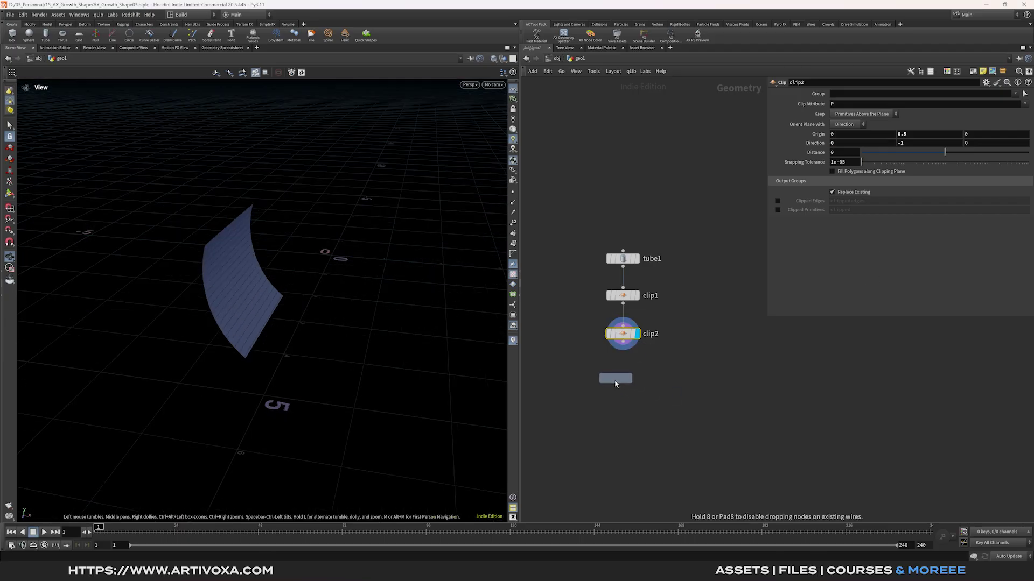
pyautogui.press('l')
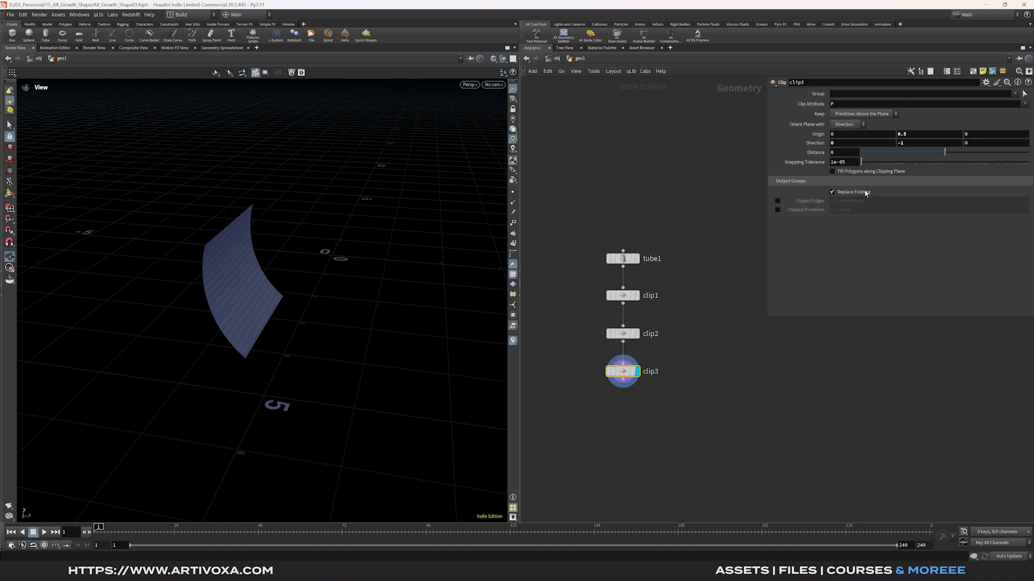
pyautogui.click(915, 135)
pyautogui.write('-0.5')
pyautogui.click(918, 143)
pyautogui.write('1')
pyautogui.press('Return')
pyautogui.moveTo(259, 240); pyautogui.dragTo(209, 246)
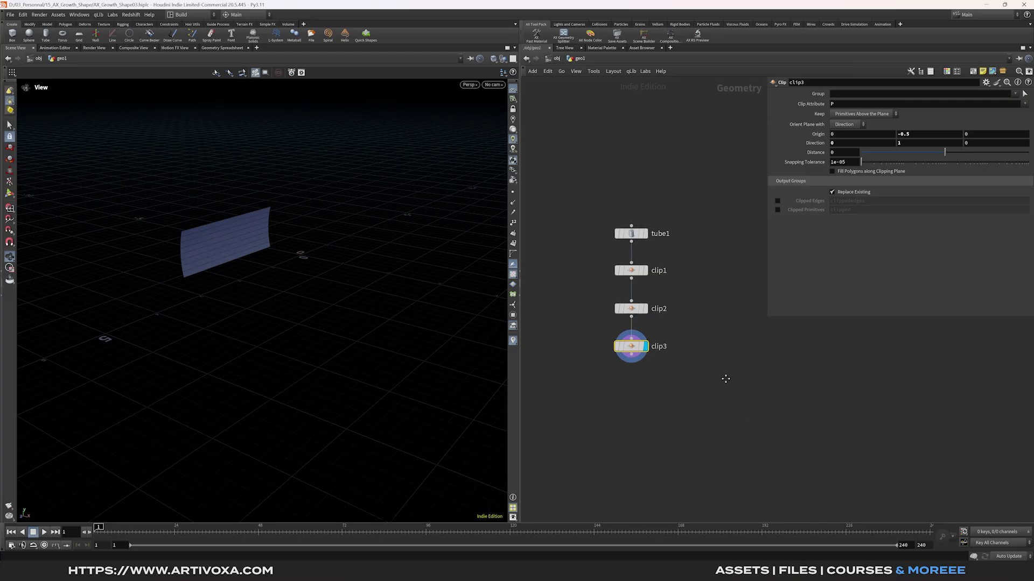
# - Add a Scatter node after the third clip with a total count of 250 and 5 relax iterations
pyautogui.press('Tab')
pyautogui.write('scat')
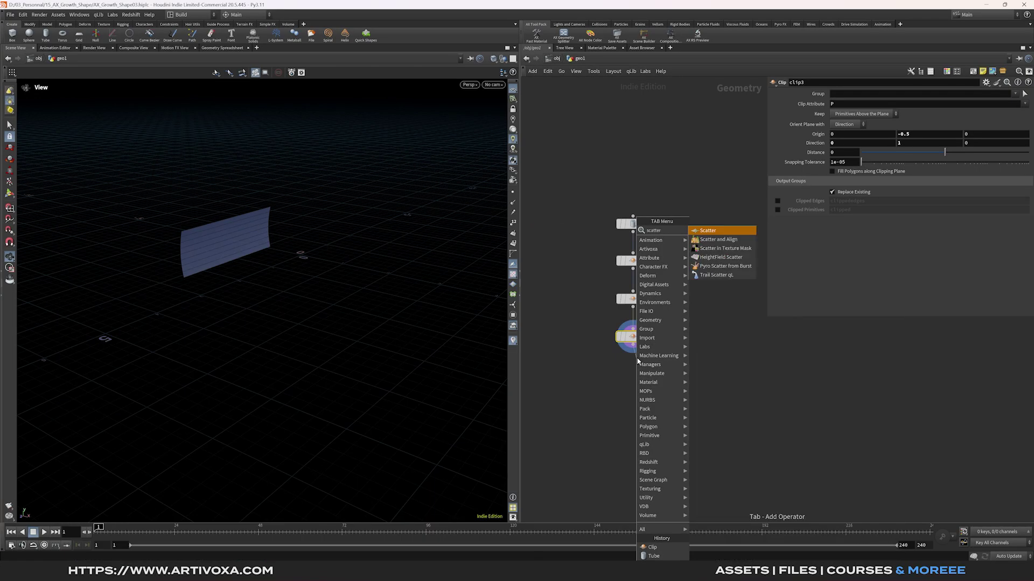
pyautogui.press('Return')
pyautogui.click(634, 371)
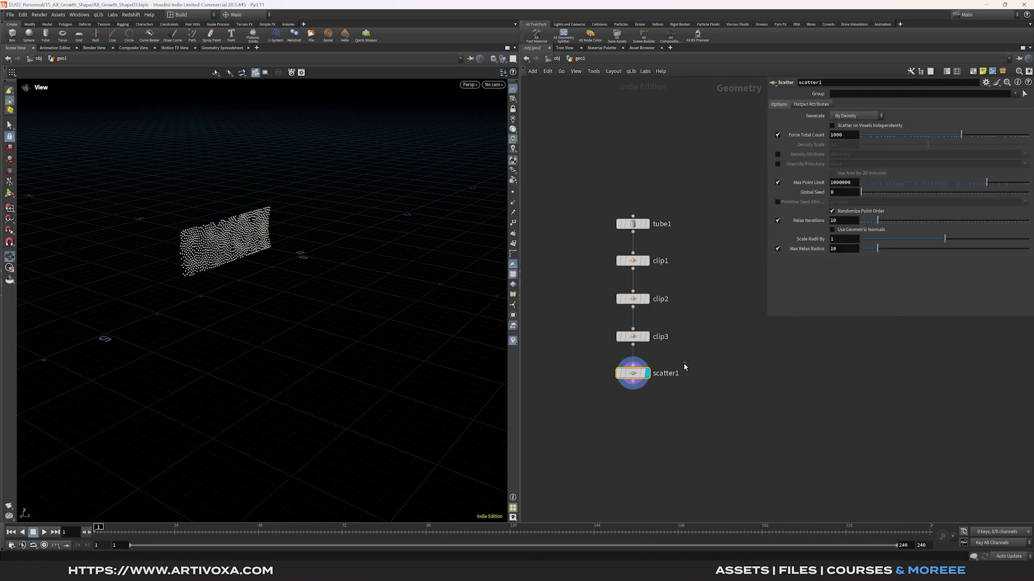
pyautogui.doubleClick(852, 138)
pyautogui.write('250')
pyautogui.press('Return')
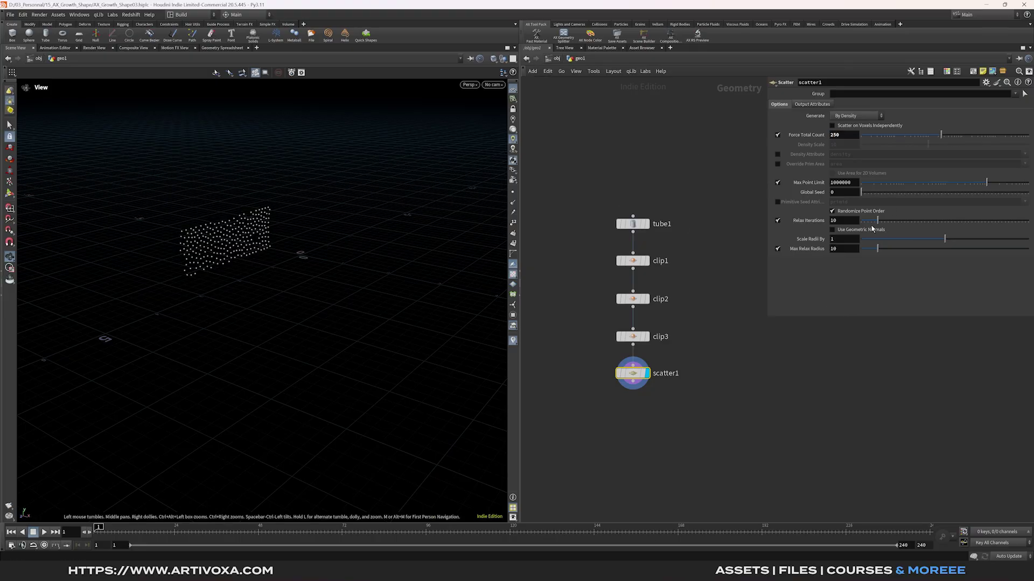
pyautogui.doubleClick(849, 221)
pyautogui.write('5')
pyautogui.press('Return')
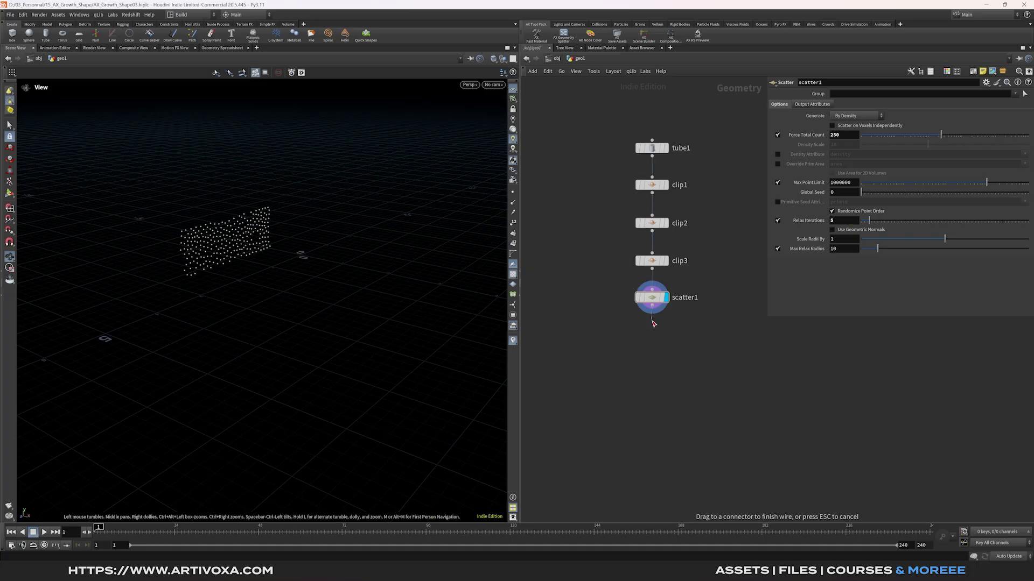
# - Add an Attribute Wrangle node after the scatter, place it below and display its result
pyautogui.press('Tab')
pyautogui.write('attribwr')
pyautogui.press('Return')
pyautogui.click(654, 329)
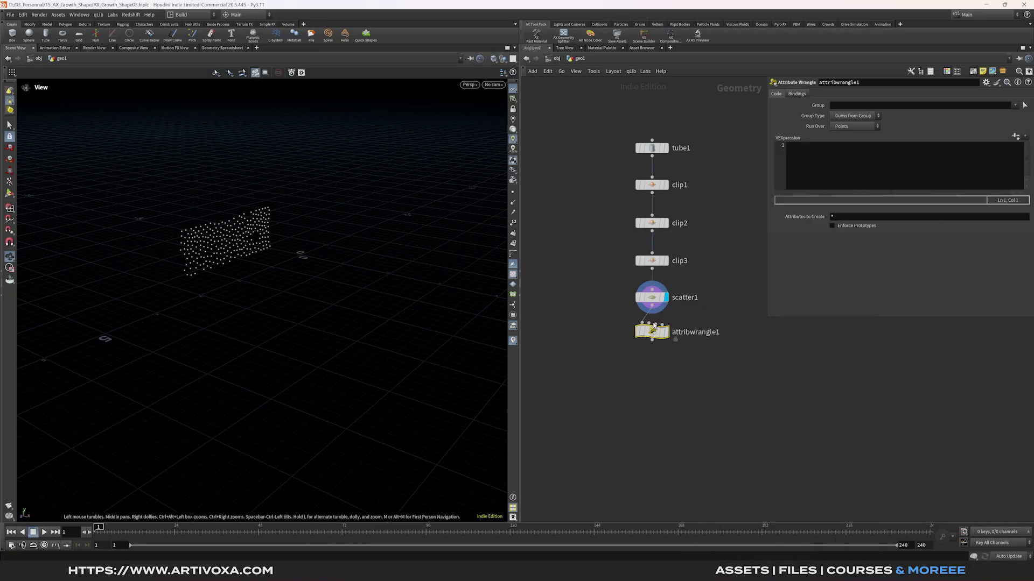
pyautogui.moveTo(657, 340); pyautogui.dragTo(657, 348)
pyautogui.click(667, 339)
# - Enter the wrangle expression "i@splitpts = i@ptnum;" and lay out the network nodes evenly
pyautogui.click(840, 185)
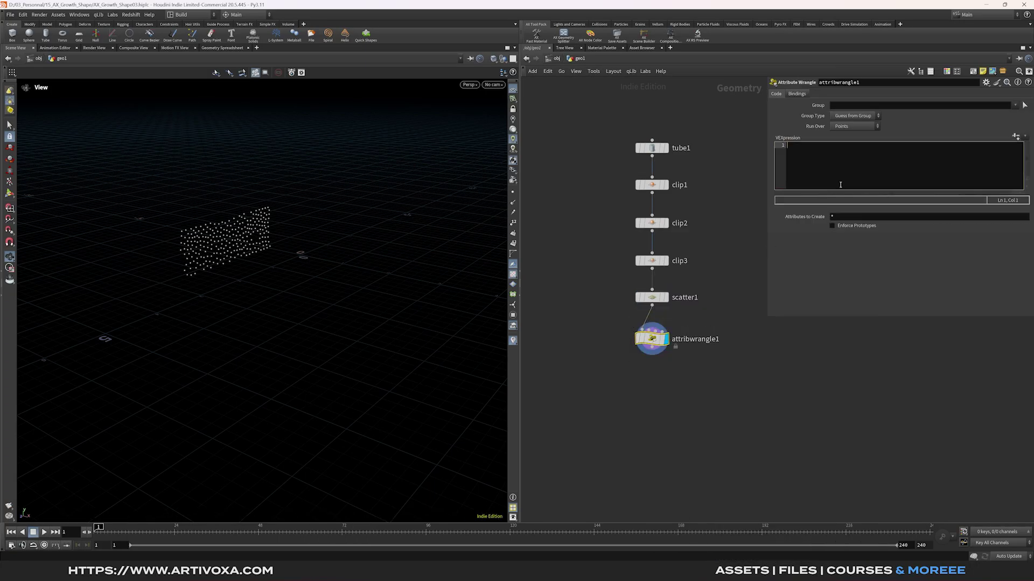
pyautogui.write('i@sp')
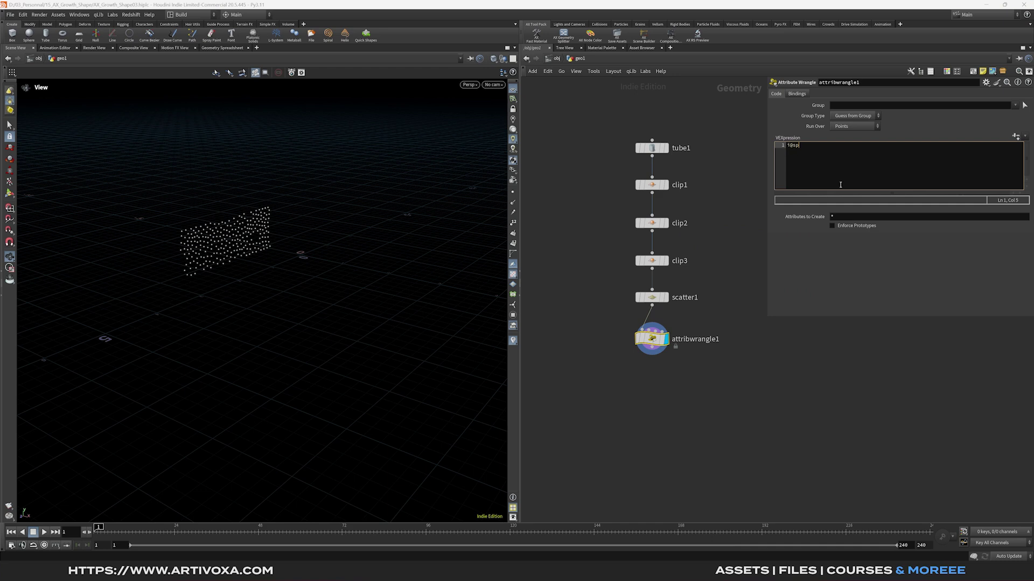
pyautogui.write('litpts = i@ptnum;')
pyautogui.click(698, 327)
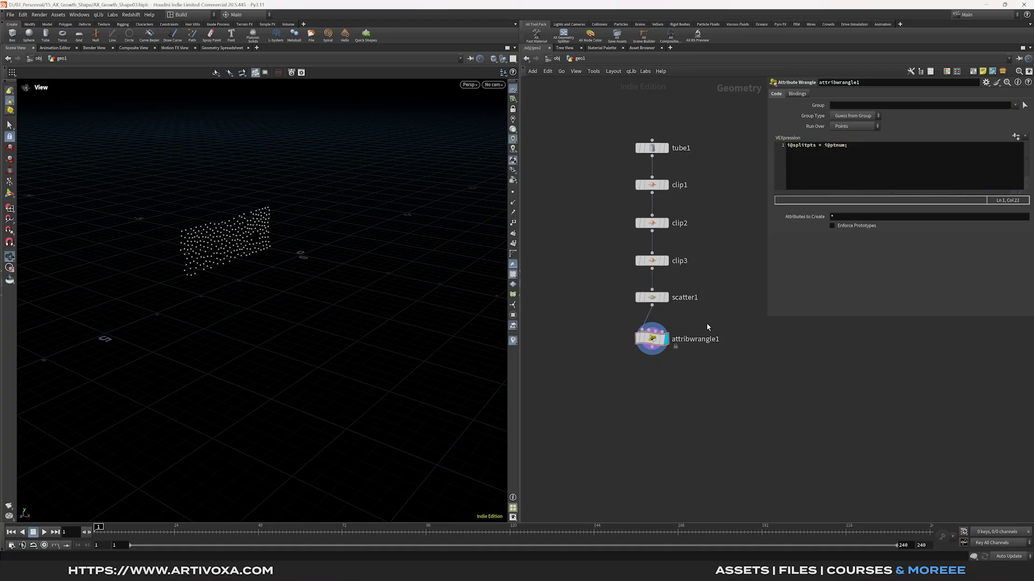
pyautogui.press('l')
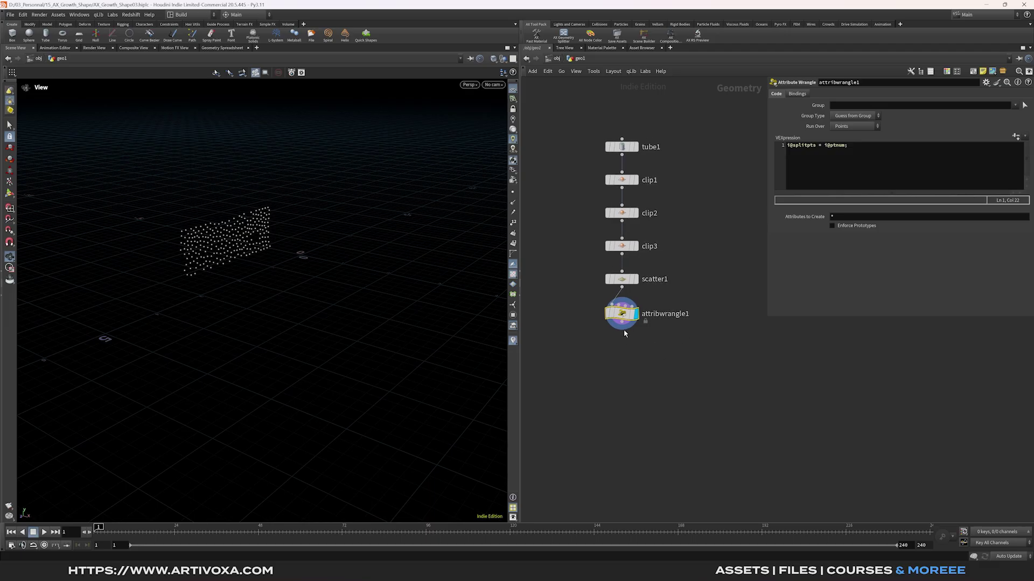
# - Add a Copy and Transform node directly below the attribute wrangle, keeping 2 as the total number of copies
pyautogui.press('Tab')
pyautogui.click(624, 355)
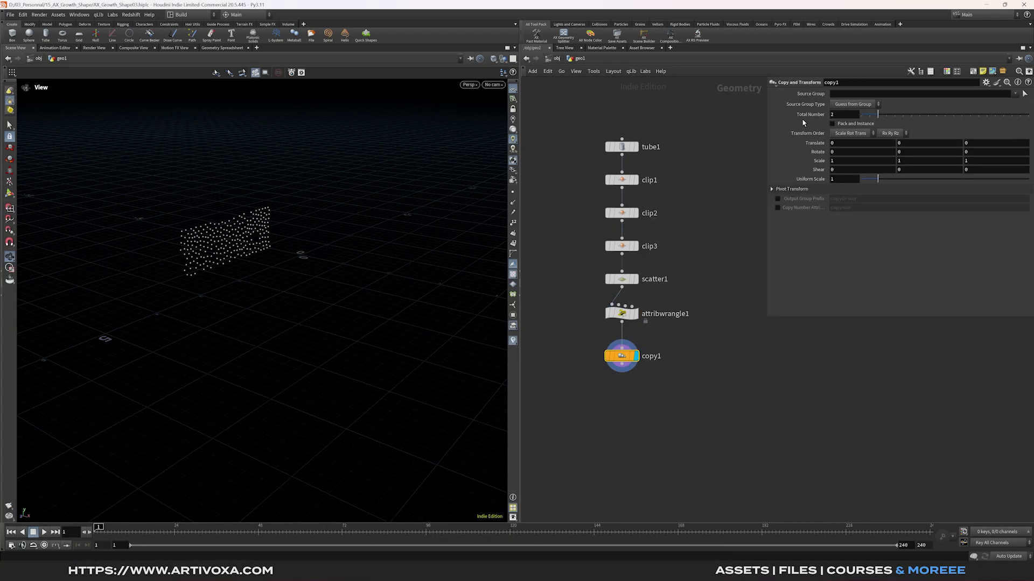
pyautogui.moveTo(622, 356); pyautogui.dragTo(622, 351)
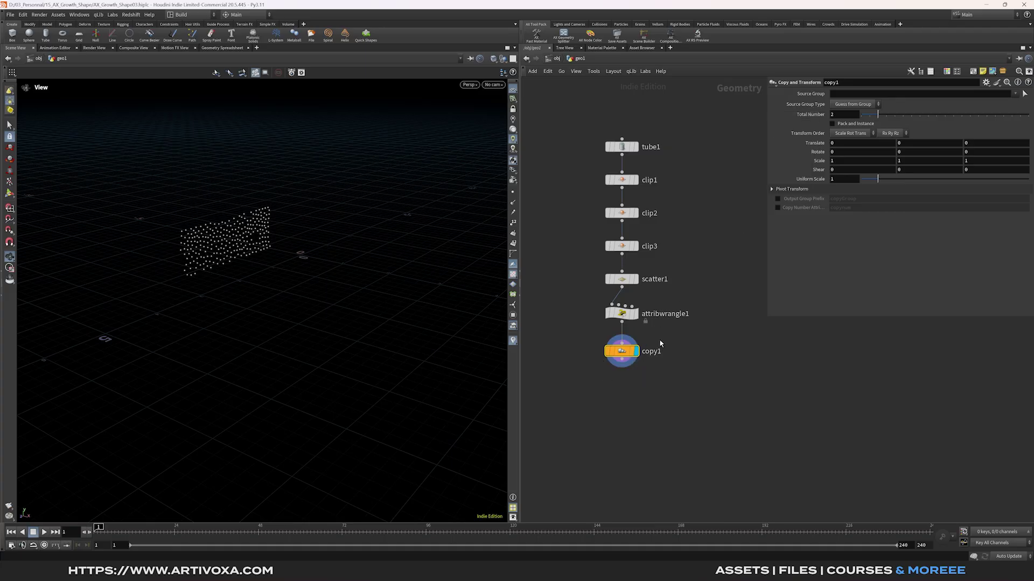
# - Review the wrangle's splitpts expression and inspect the copy node's point attributes in the geometry spreadsheet
pyautogui.click(622, 314)
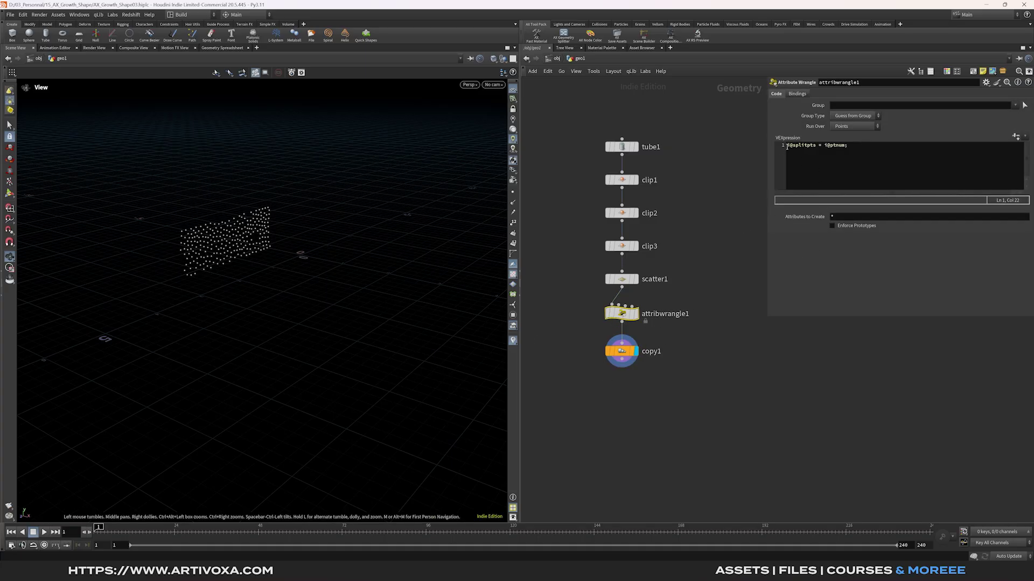
pyautogui.click(652, 351)
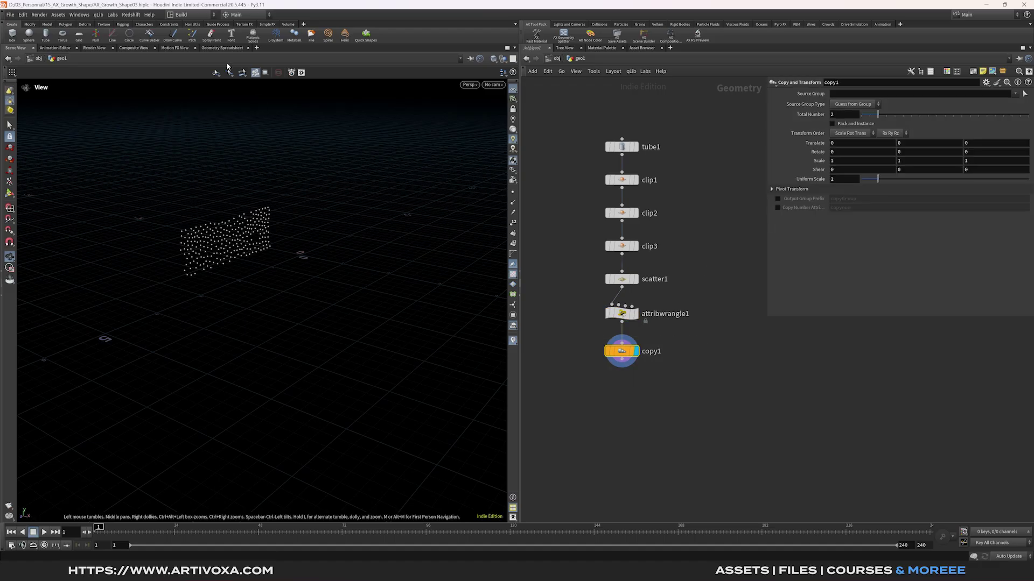
pyautogui.click(222, 47)
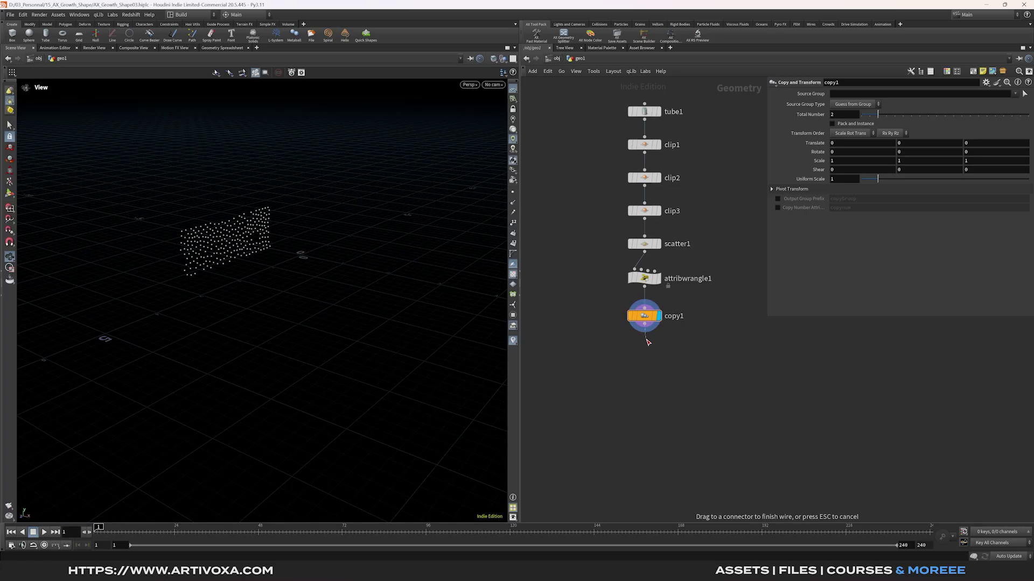
# - Add a second Attribute Wrangle node after the copy node, align it in the chain and display its result
pyautogui.press('Tab')
pyautogui.write('att')
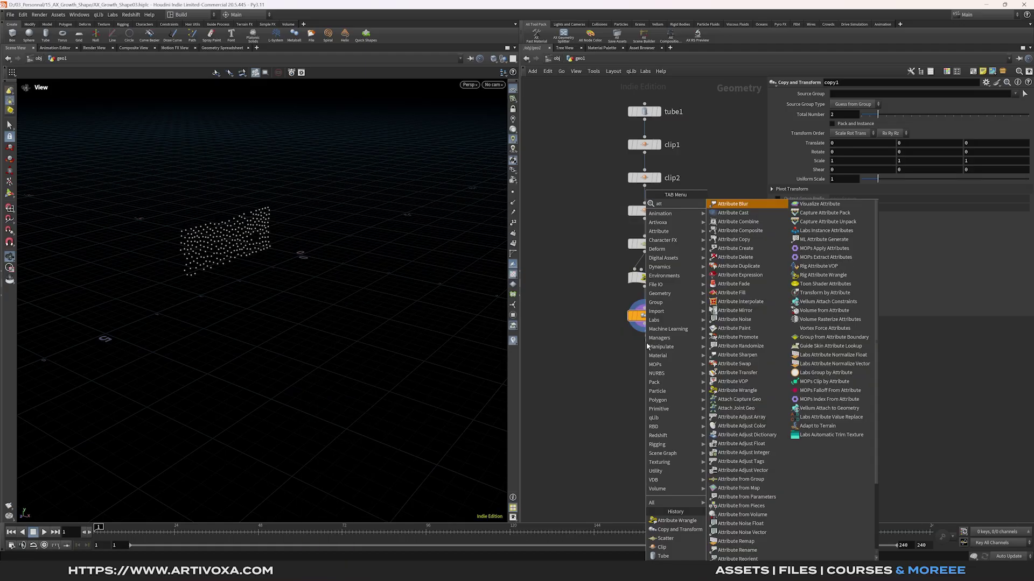
pyautogui.write('ribw')
pyautogui.press('Return')
pyautogui.click(646, 359)
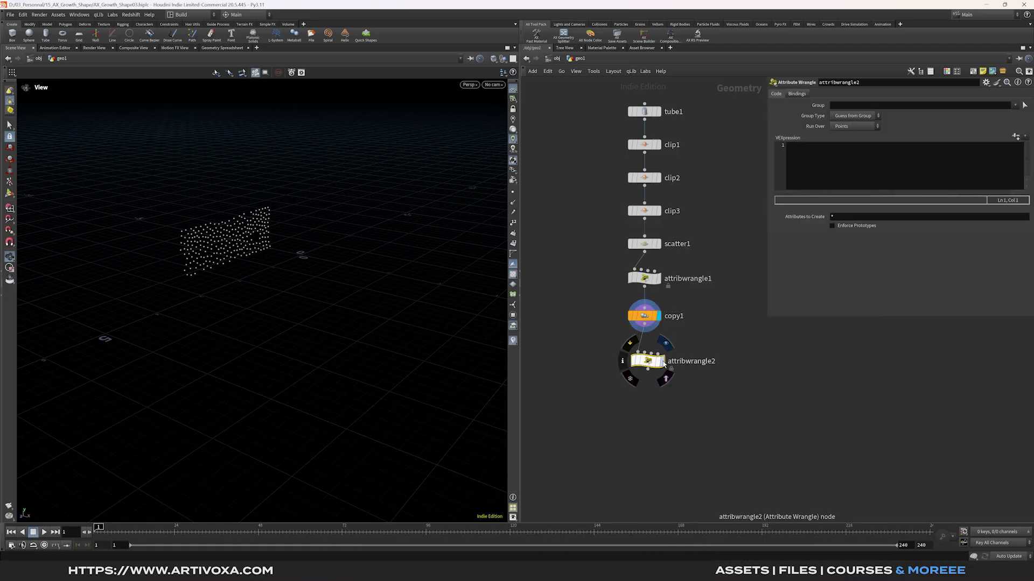
pyautogui.click(652, 359)
pyautogui.moveTo(652, 359); pyautogui.dragTo(652, 358)
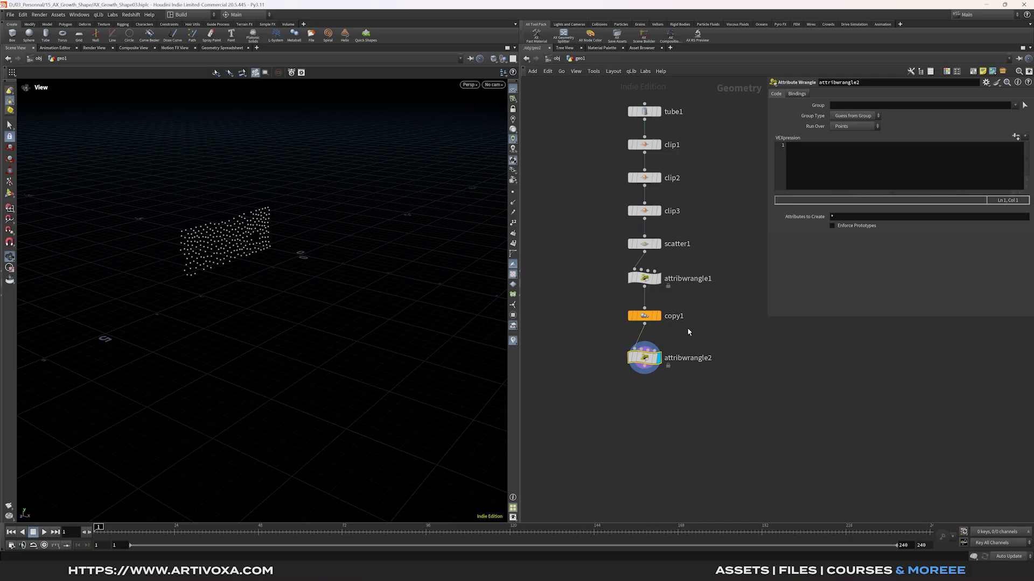
# - Enter the second wrangle's first line: int first = findattribval(0, 'point', 'splitpts', i@splitpts, 0);
pyautogui.click(834, 170)
pyautogui.write('int firs')
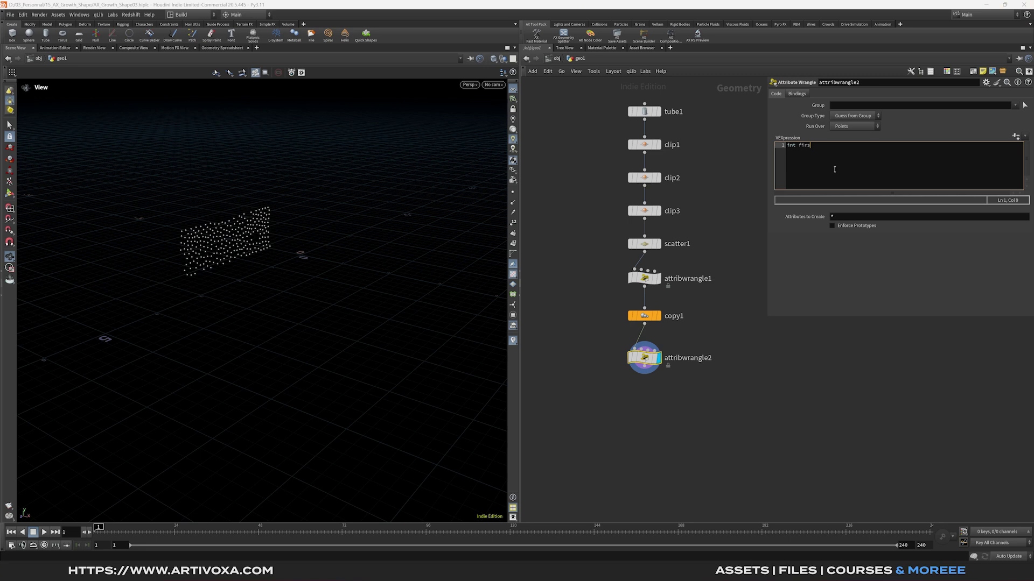
pyautogui.write('t = fin')
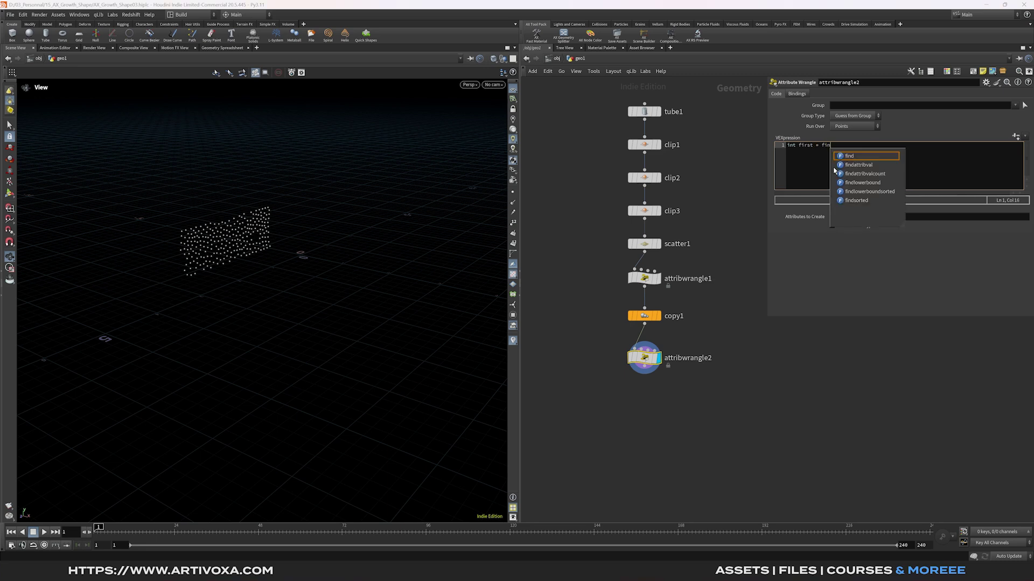
pyautogui.write('da')
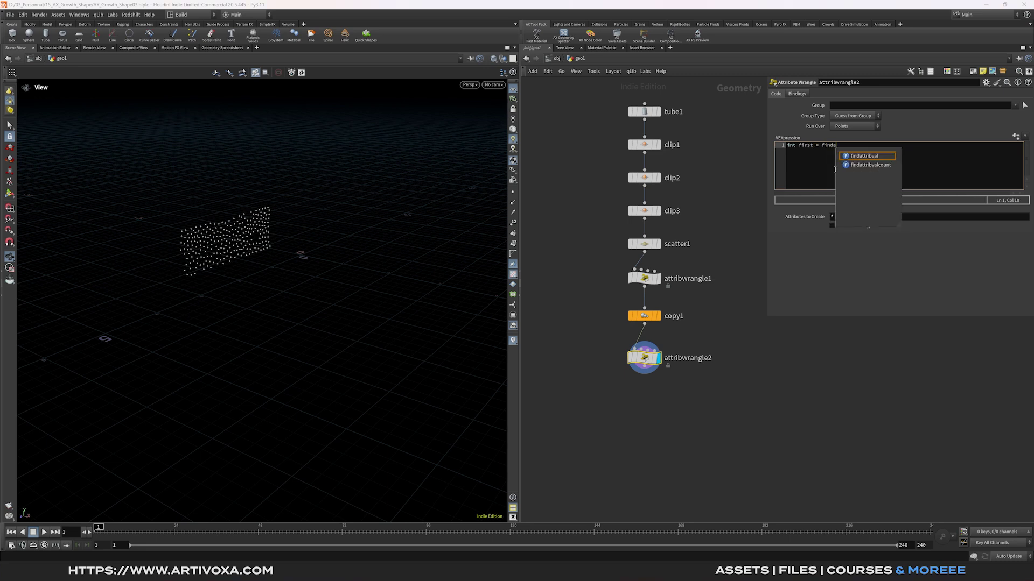
pyautogui.click(864, 155)
pyautogui.write('(0')
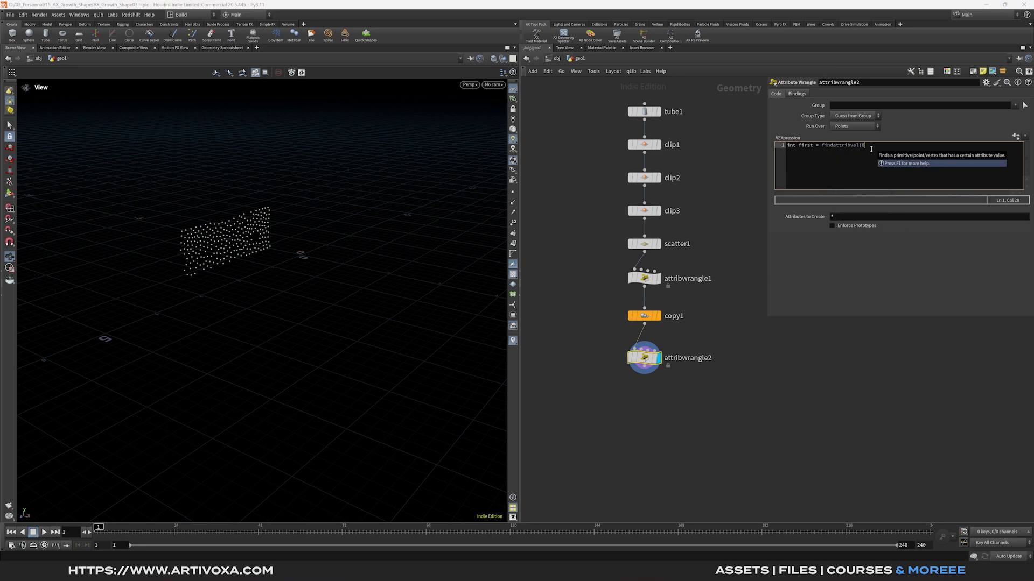
pyautogui.write(', "point\', \'dp')
pyautogui.press('BackSpace')
pyautogui.press('BackSpace')
pyautogui.write("splitpts', i@splitpts, 0);")
pyautogui.press('Return')
pyautogui.press('Return')
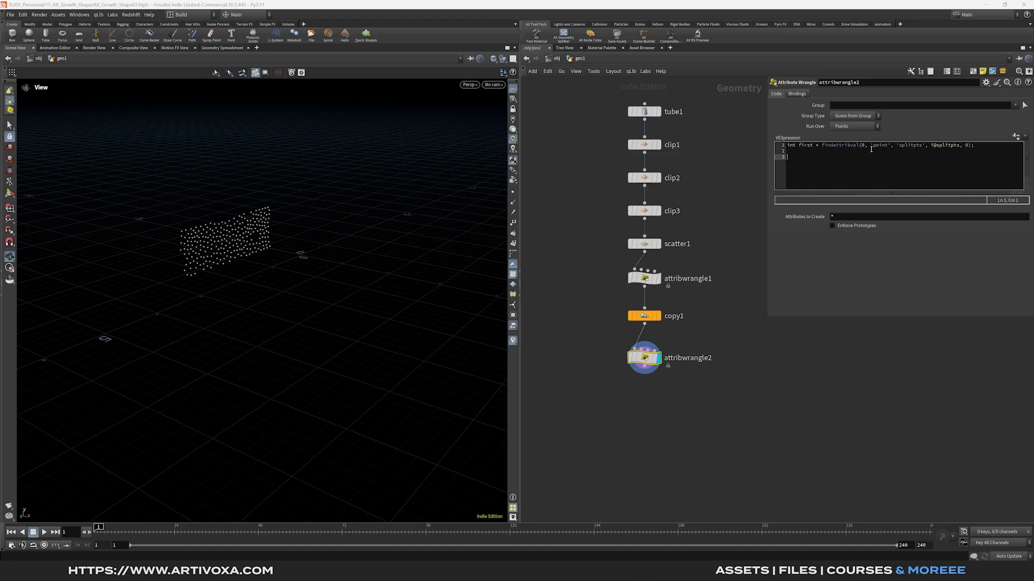
pyautogui.write('if (@ptnum == firs')
pyautogui.write('t) {')
pyautogui.press('Return')
pyautogui.write('i@half = 0;')
pyautogui.press('Return')
pyautogui.write('} else')
pyautogui.write('i@j')
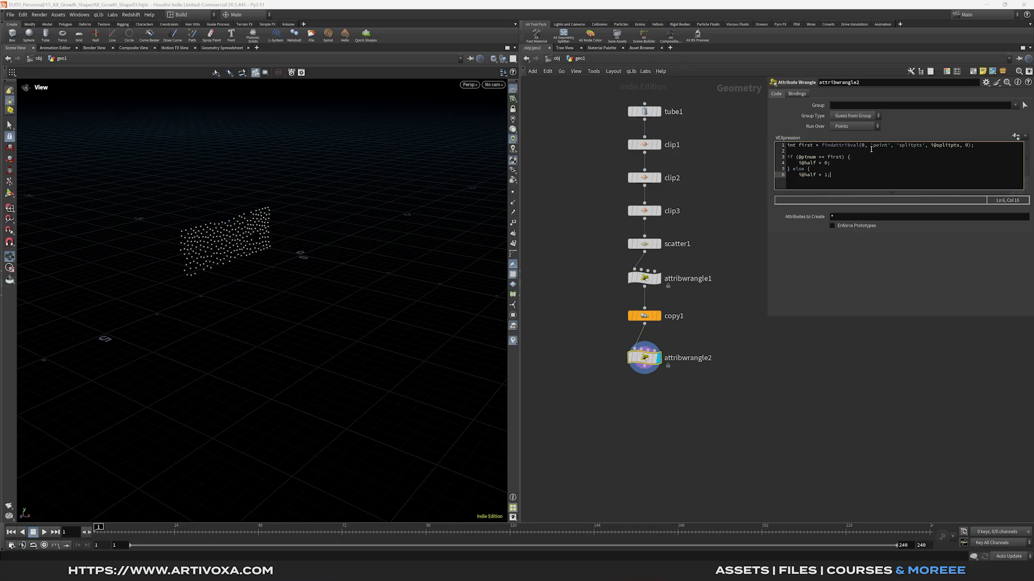
pyautogui.click(842, 236)
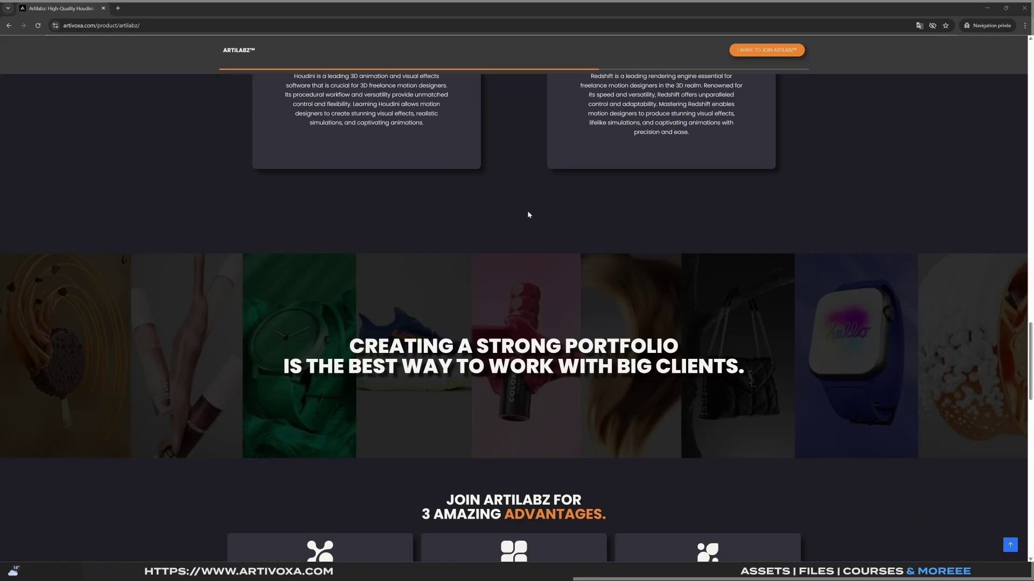
pyautogui.scroll(-10, 528, 214)
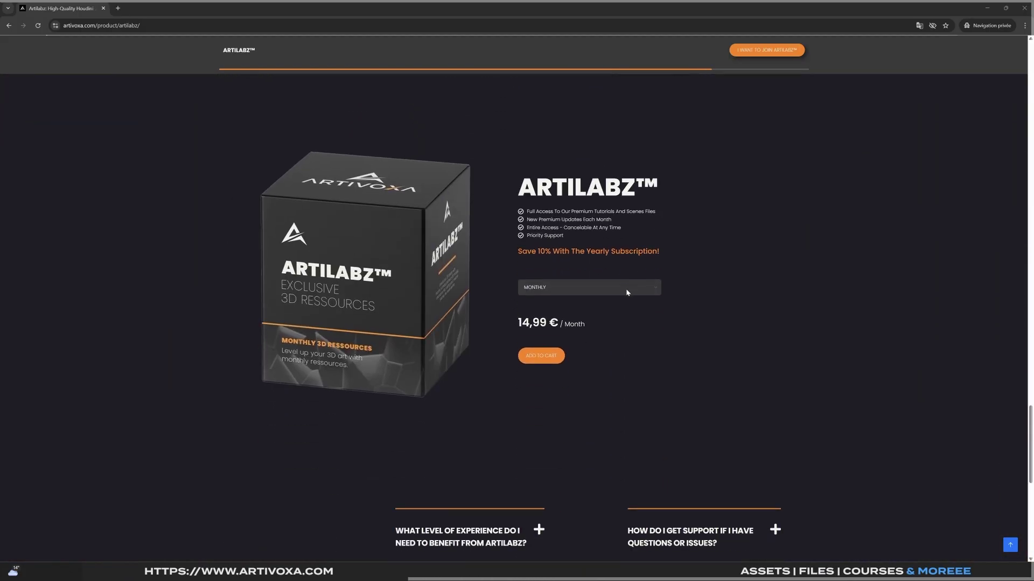
pyautogui.click(628, 292)
pyautogui.click(619, 322)
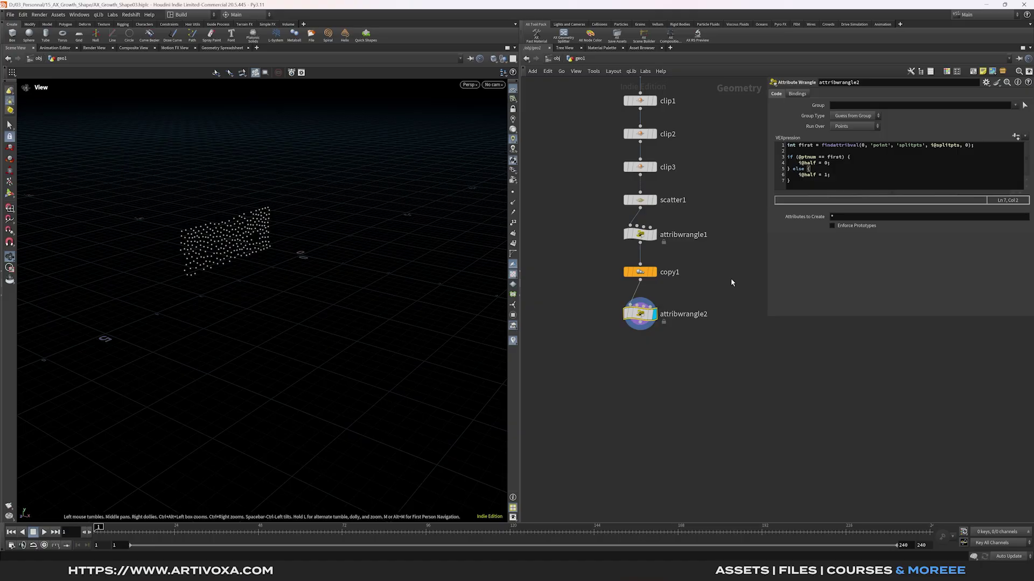
# - Examine the half and splitpts values of the second wrangle's points in the geometry spreadsheet
pyautogui.moveTo(728, 291); pyautogui.dragTo(584, 351)
pyautogui.click(222, 47)
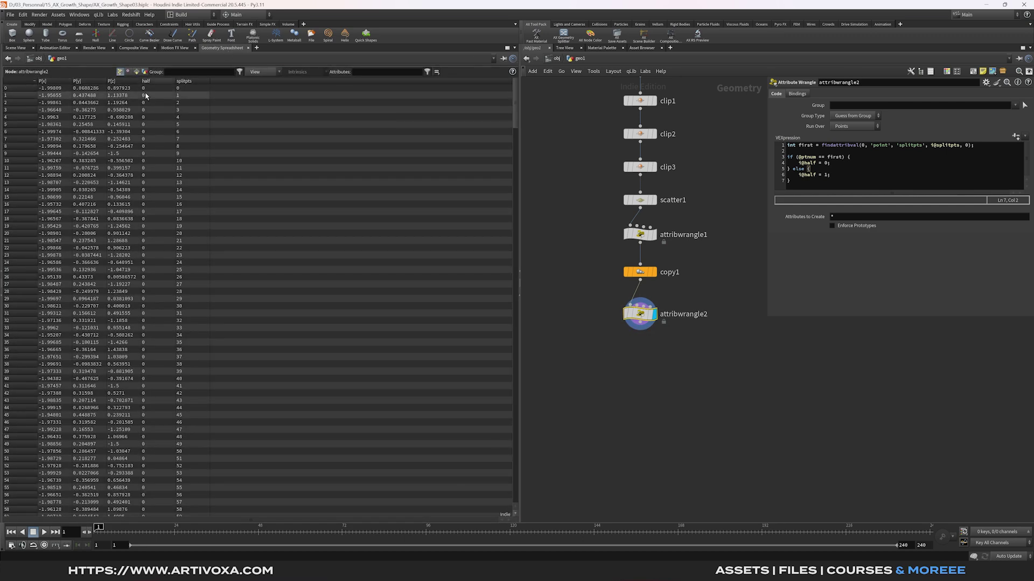
pyautogui.moveTo(516, 98); pyautogui.dragTo(506, 296)
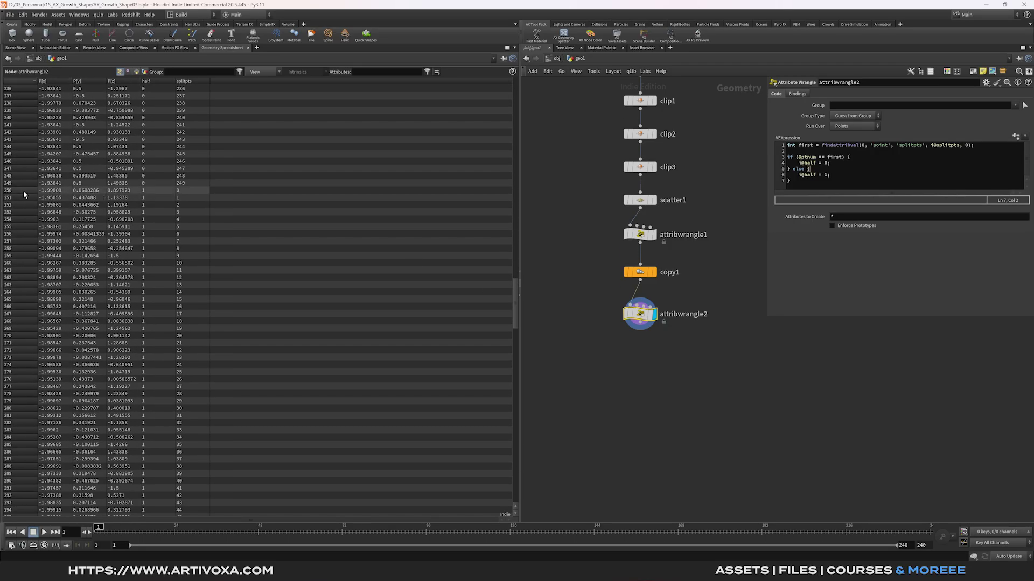
pyautogui.click(15, 47)
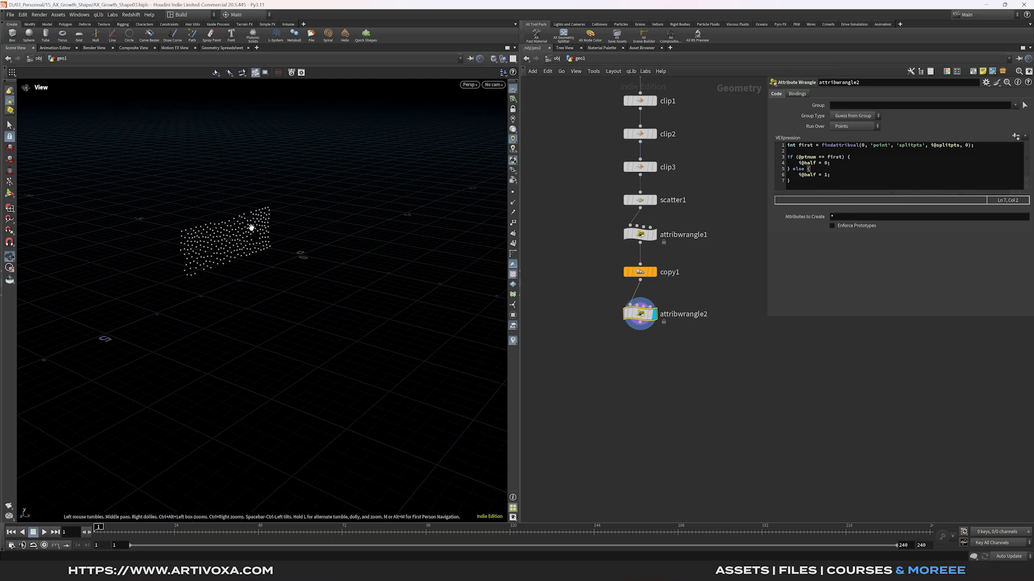
# - Add a Split node directly after the second attribute wrangle
pyautogui.moveTo(677, 338); pyautogui.dragTo(701, 295, button='middle')
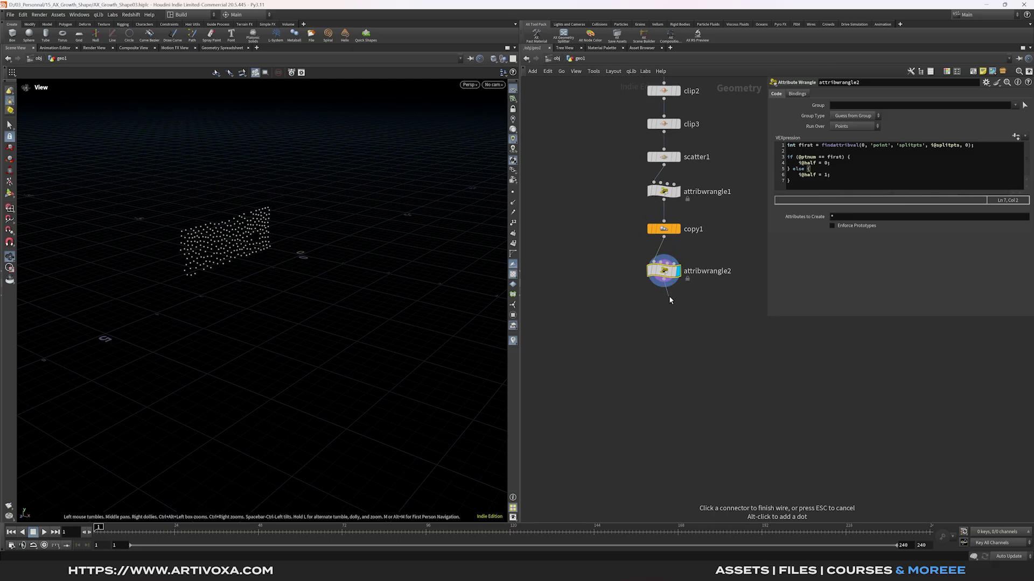
pyautogui.press('Tab')
pyautogui.write('spml')
pyautogui.press('BackSpace')
pyautogui.press('BackSpace')
pyautogui.write('lit')
pyautogui.press('Return')
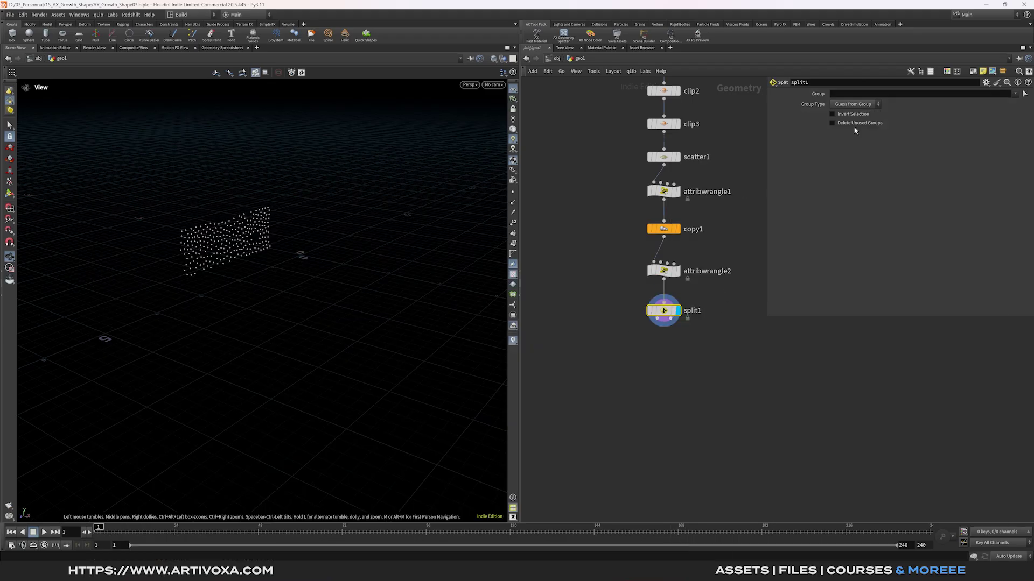
pyautogui.click(854, 94)
pyautogui.press('Return')
pyautogui.click(854, 104)
pyautogui.click(845, 139)
# - Add a Null node on the Split node's first output and name it FIRST_HALF
pyautogui.moveTo(745, 370); pyautogui.dragTo(749, 349, button='middle')
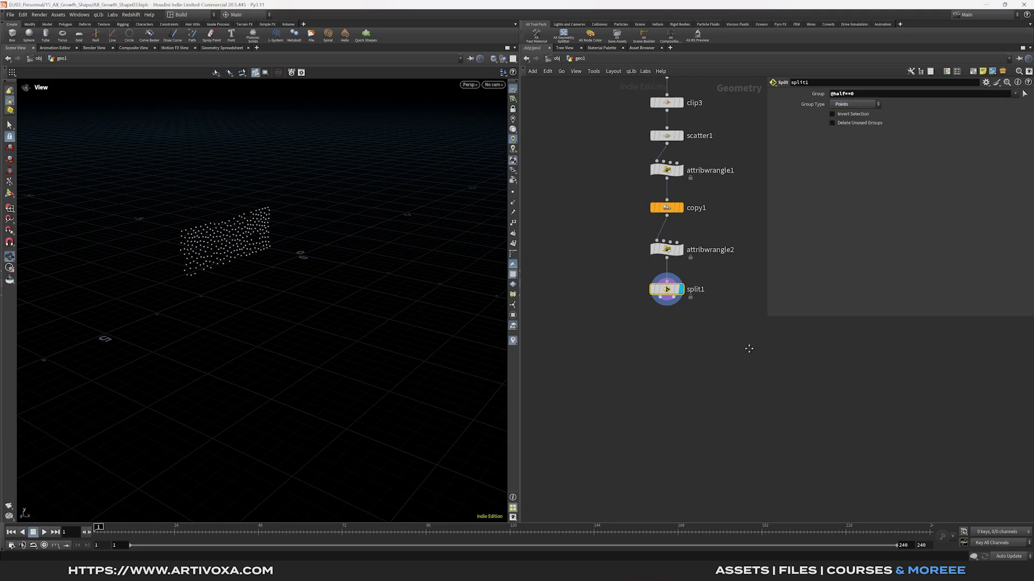
pyautogui.scroll(2, 749, 349)
pyautogui.press('Tab')
pyautogui.write('nul')
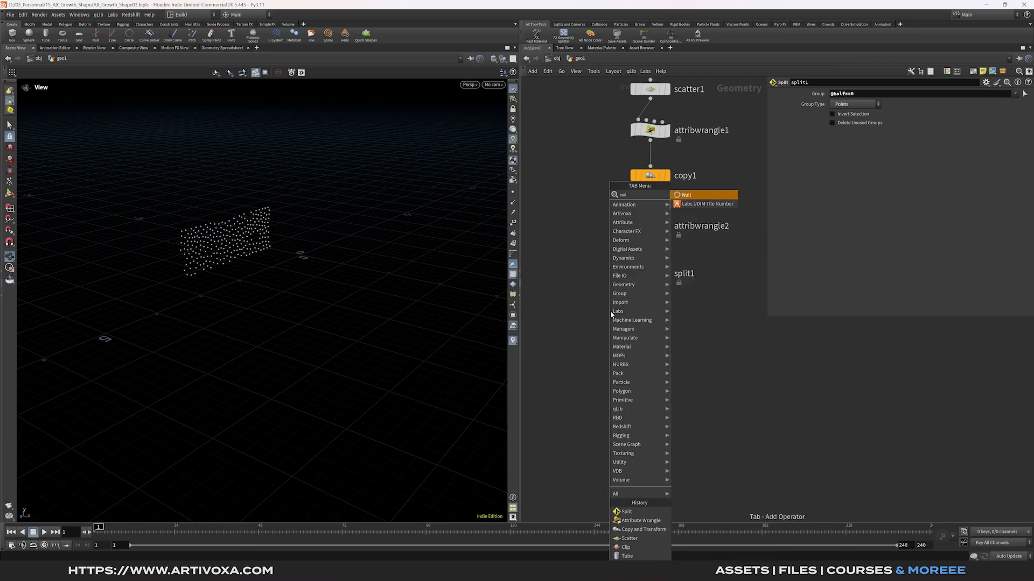
pyautogui.press('Return')
pyautogui.click(610, 315)
pyautogui.doubleClick(628, 322)
pyautogui.write('FIRST_HALF')
pyautogui.press('Return')
# - Duplicate the FIRST_HALF null, wire the copy to the Split node's second output and name it SECOND_HALF
pyautogui.keyDown('alt'); pyautogui.moveTo(601, 322); pyautogui.dragTo(712, 324); pyautogui.keyUp('alt')
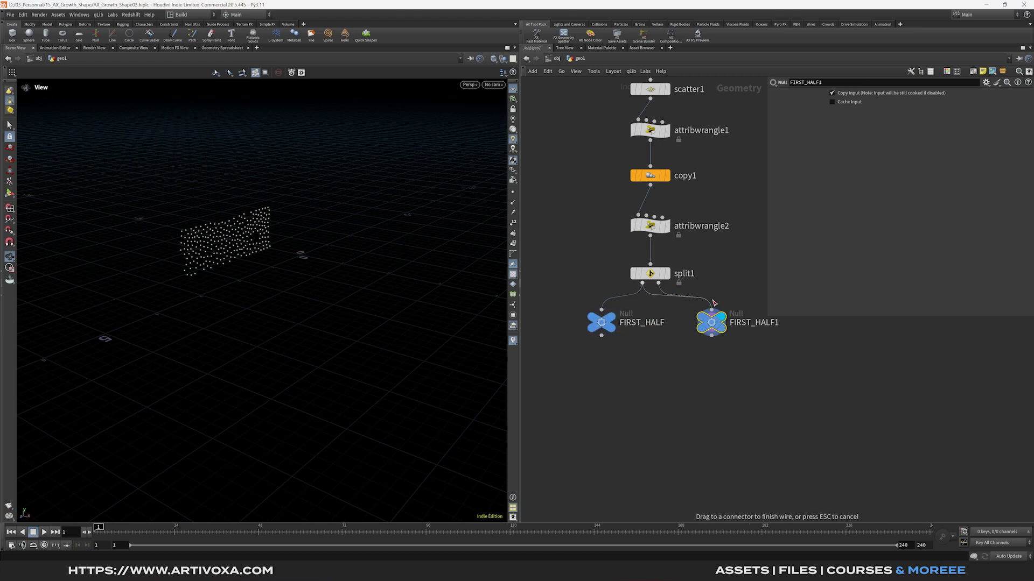
pyautogui.doubleClick(744, 323)
pyautogui.write('SE')
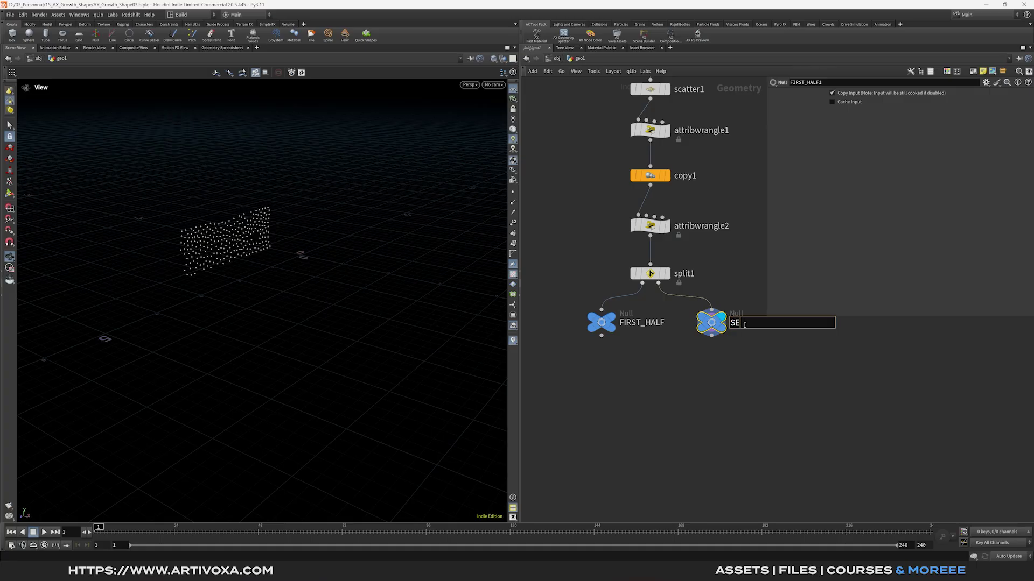
pyautogui.write('COND_HALF')
pyautogui.press('Return')
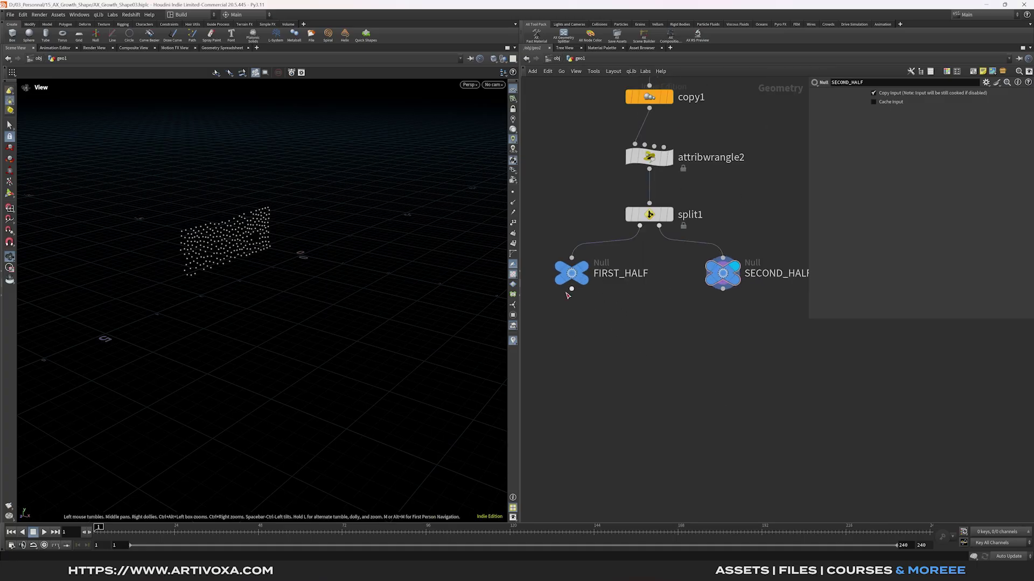
# - Add a Group Create node below FIRST_HALF with group type Points and base group *
pyautogui.press('Tab')
pyautogui.write('group')
pyautogui.press('Return')
pyautogui.click(571, 333)
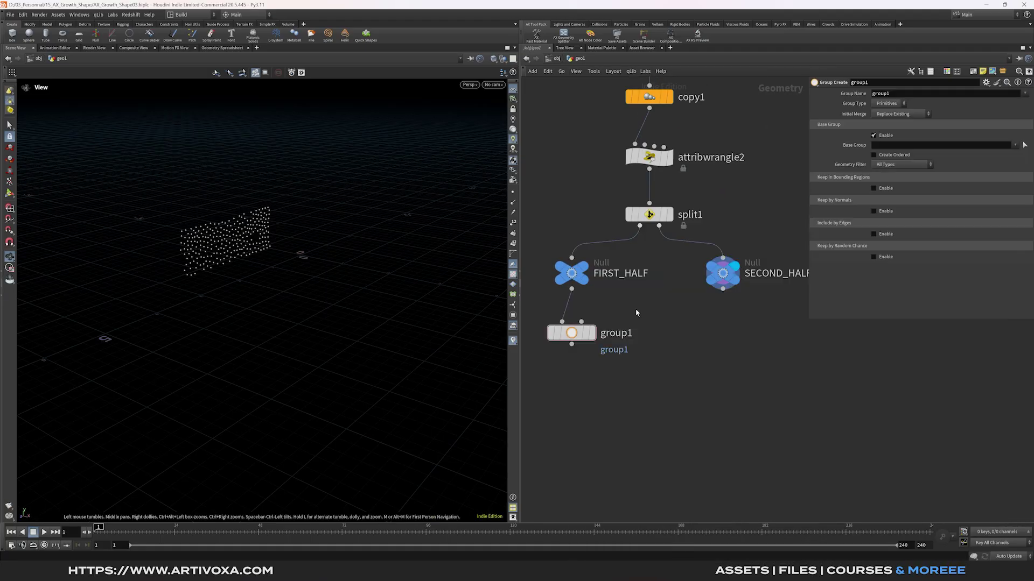
pyautogui.click(883, 104)
pyautogui.click(885, 114)
pyautogui.click(896, 145)
pyautogui.press('Return')
# - Name both the group and its Group Create node up
pyautogui.click(896, 94)
pyautogui.write('up')
pyautogui.press('Return')
pyautogui.press('F2')
pyautogui.write('up')
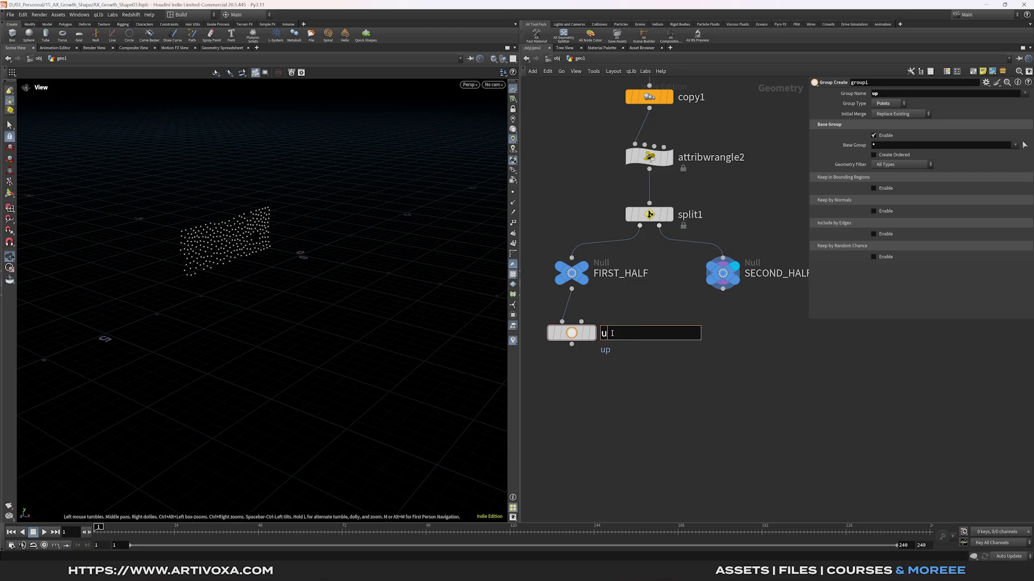
pyautogui.press('Return')
# - Duplicate the up group node below SECOND_HALF and rename both the copy and its group down
pyautogui.keyDown('alt'); pyautogui.moveTo(574, 334); pyautogui.dragTo(725, 332); pyautogui.keyUp('alt')
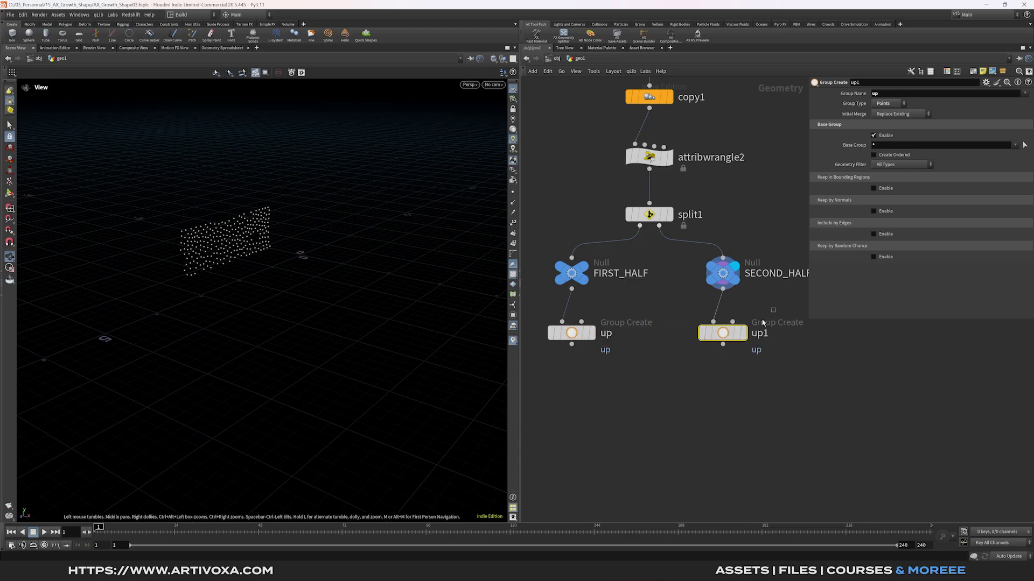
pyautogui.press('F2')
pyautogui.write('down')
pyautogui.press('Return')
pyautogui.click(915, 94)
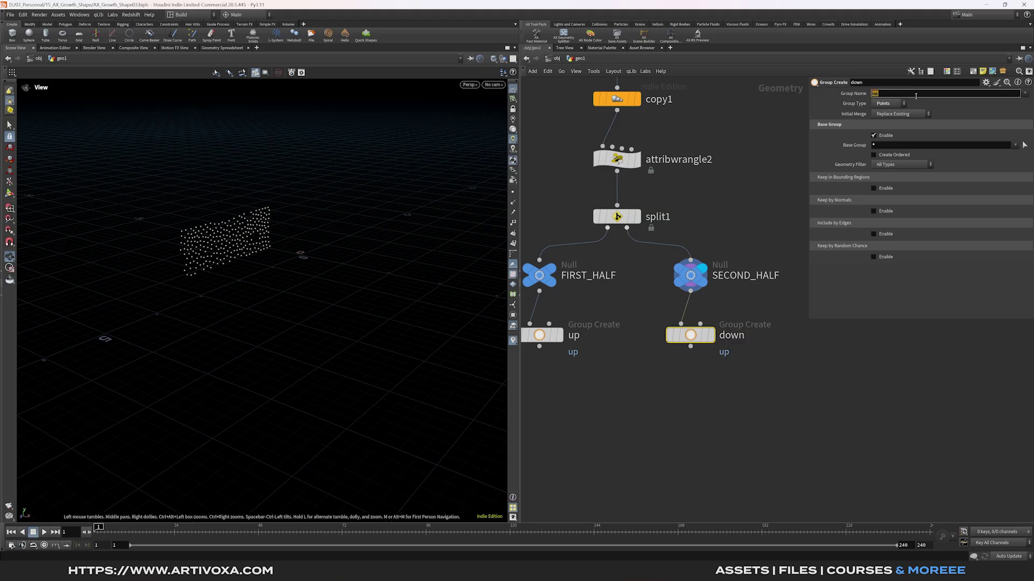
pyautogui.press('Return')
# - Merge the up and down branches and add an Attribute Wrangle below the Merge node
pyautogui.scroll(-2, 753, 314)
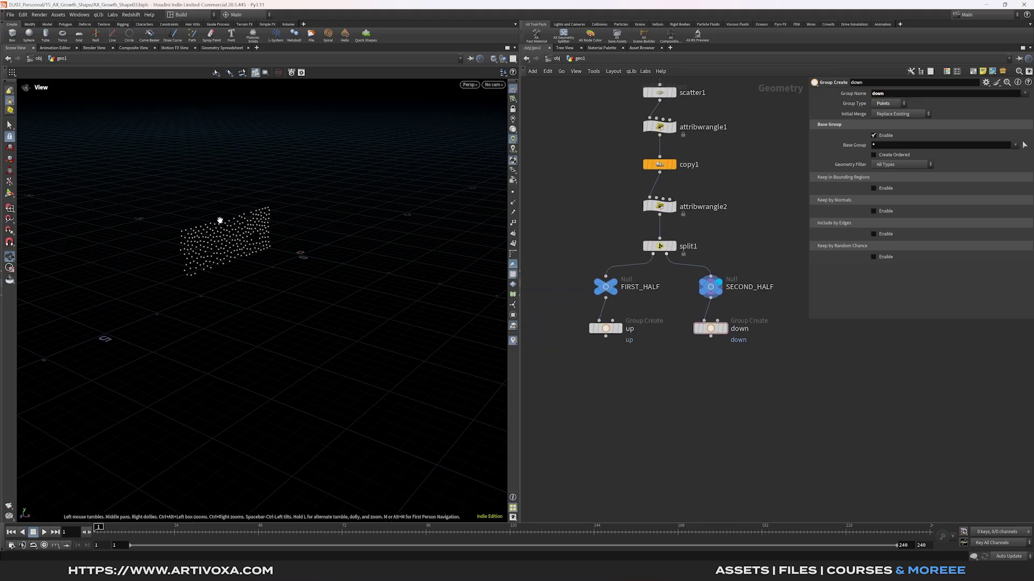
pyautogui.press('Tab')
pyautogui.moveTo(695, 185)
pyautogui.click(538, 323)
pyautogui.click(656, 361)
pyautogui.moveTo(554, 295)
pyautogui.mouseDown()
pyautogui.moveTo(703, 341)
pyautogui.moveTo(656, 337)
pyautogui.mouseUp()
pyautogui.write('wrangle')
pyautogui.press('Return')
pyautogui.click(656, 353)
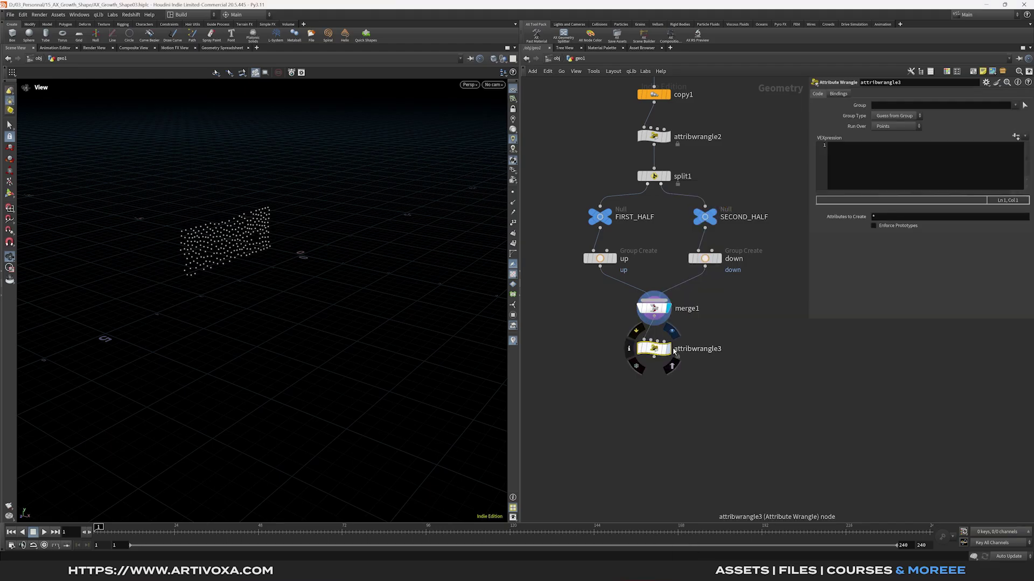
# - Enter the expression "i@ptid = i@ptnum;" in the new wrangle and display its result
pyautogui.click(894, 184)
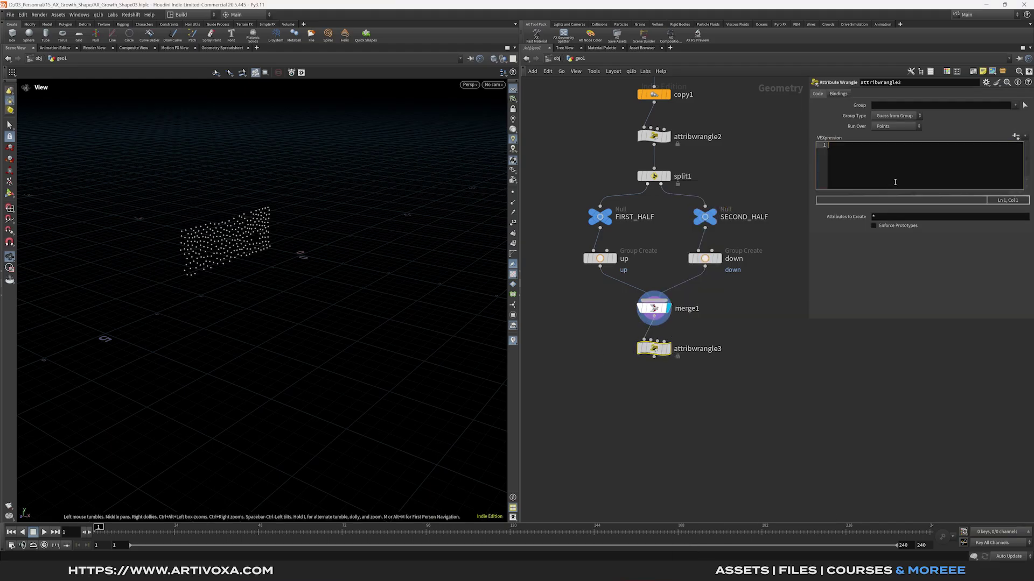
pyautogui.write('i')
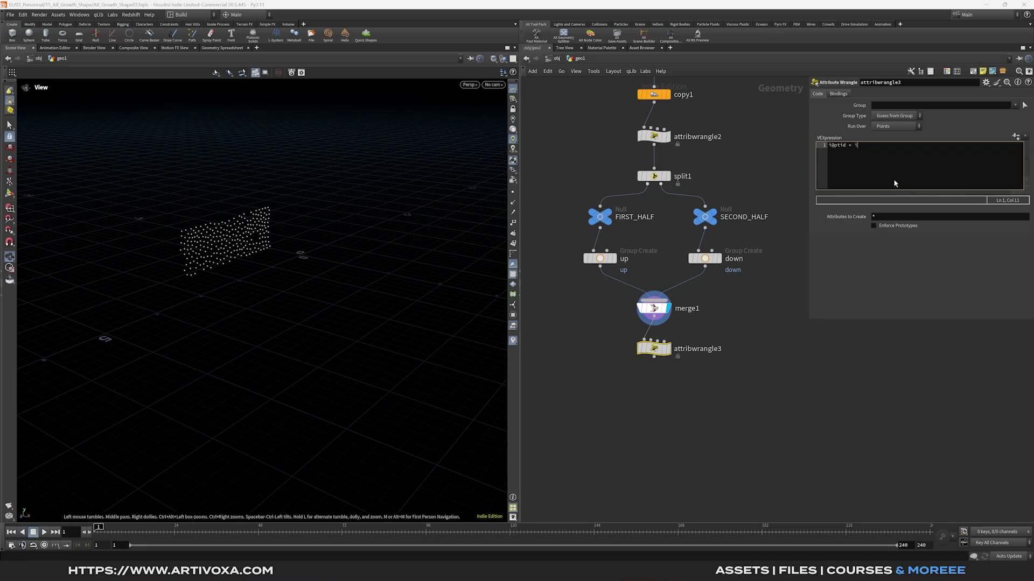
pyautogui.write('@ptnum;')
pyautogui.click(665, 352)
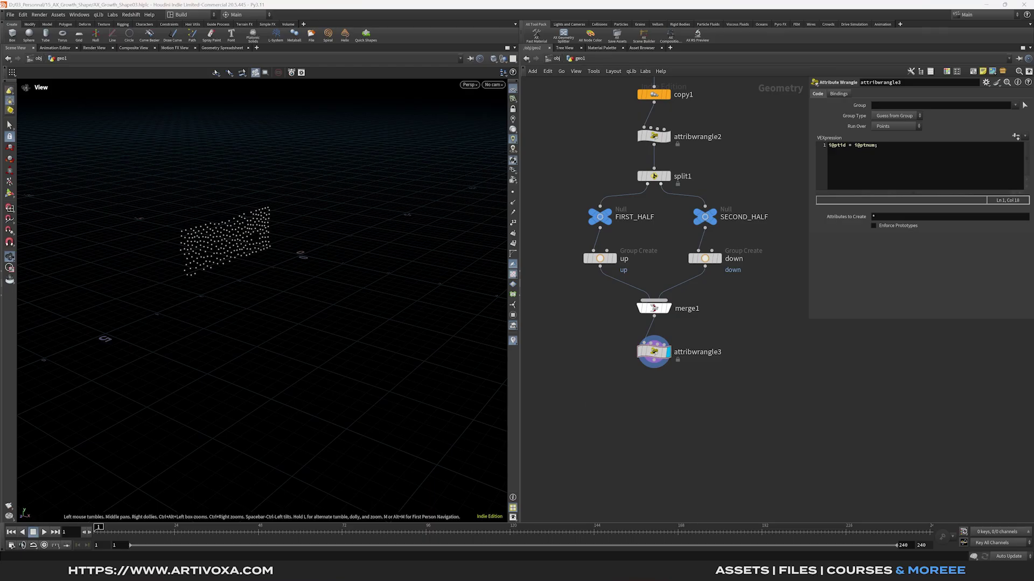
# - Add a POP Network below the third wrangle and go inside it
pyautogui.press('Tab')
pyautogui.press('Escape')
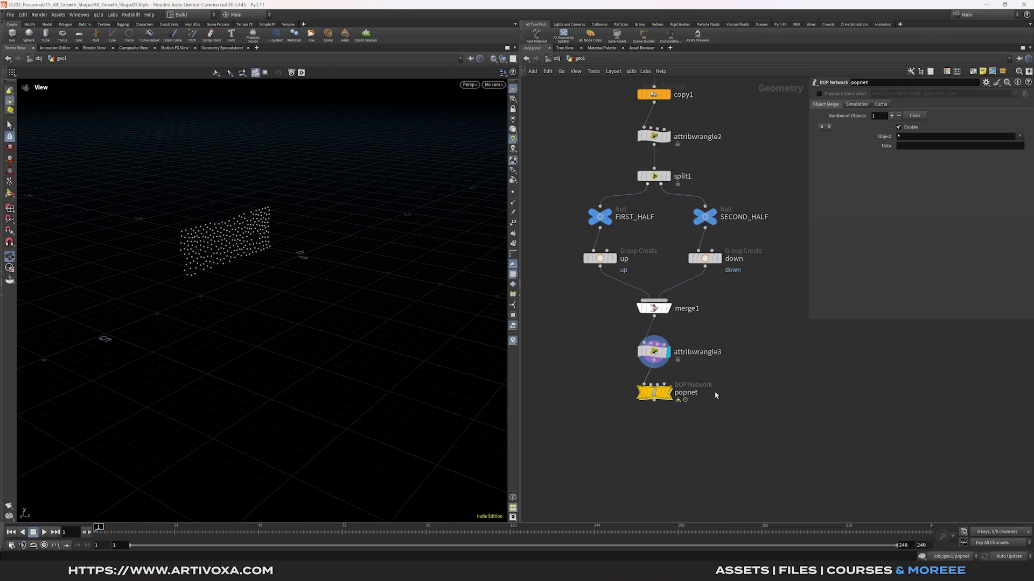
pyautogui.doubleClick(657, 393)
# - Set the emission type of the source_first_input POP Source to All Points
pyautogui.moveTo(645, 415); pyautogui.dragTo(614, 421, button='middle')
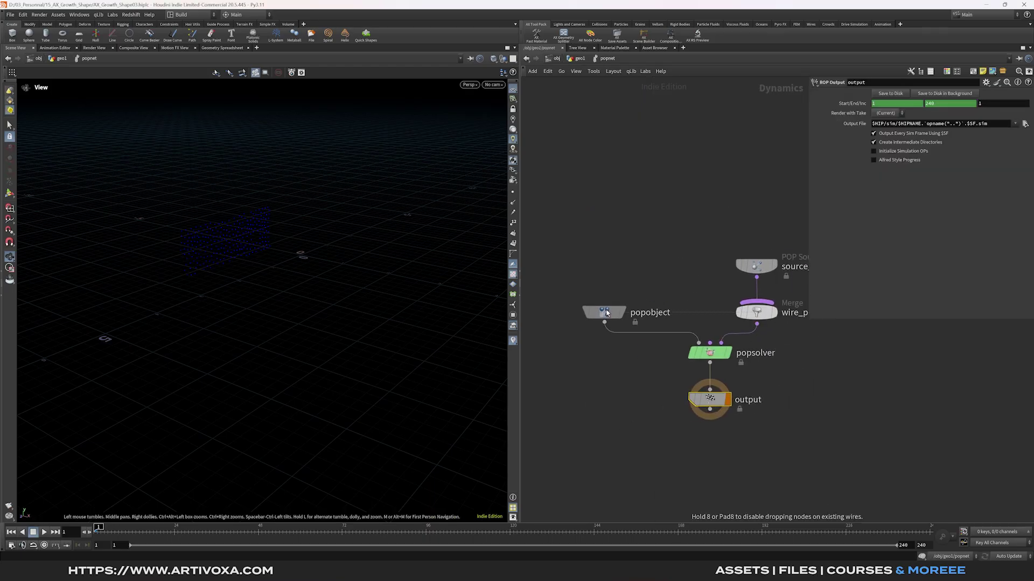
pyautogui.scroll(2, 734, 245)
pyautogui.click(670, 288)
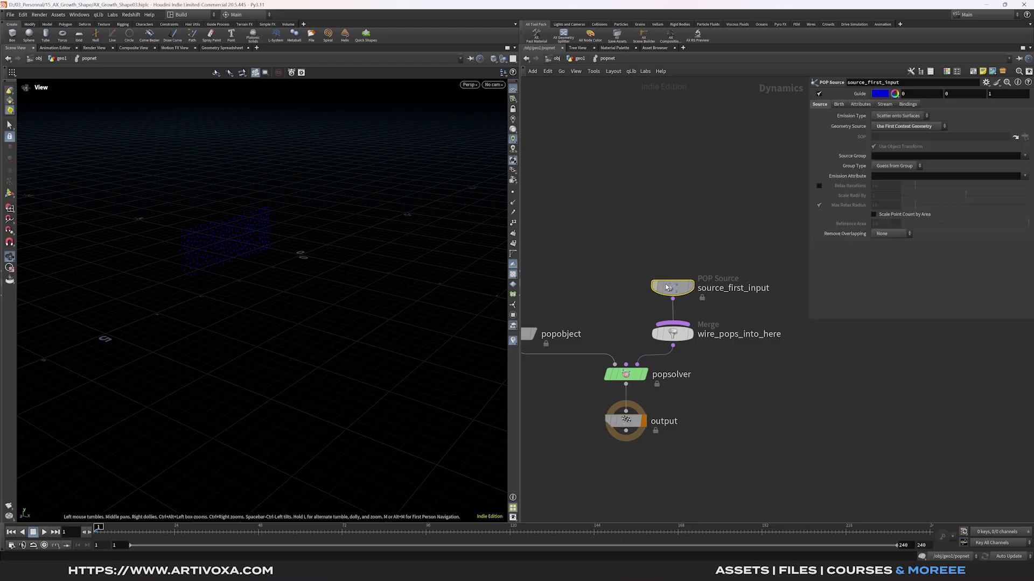
pyautogui.click(885, 116)
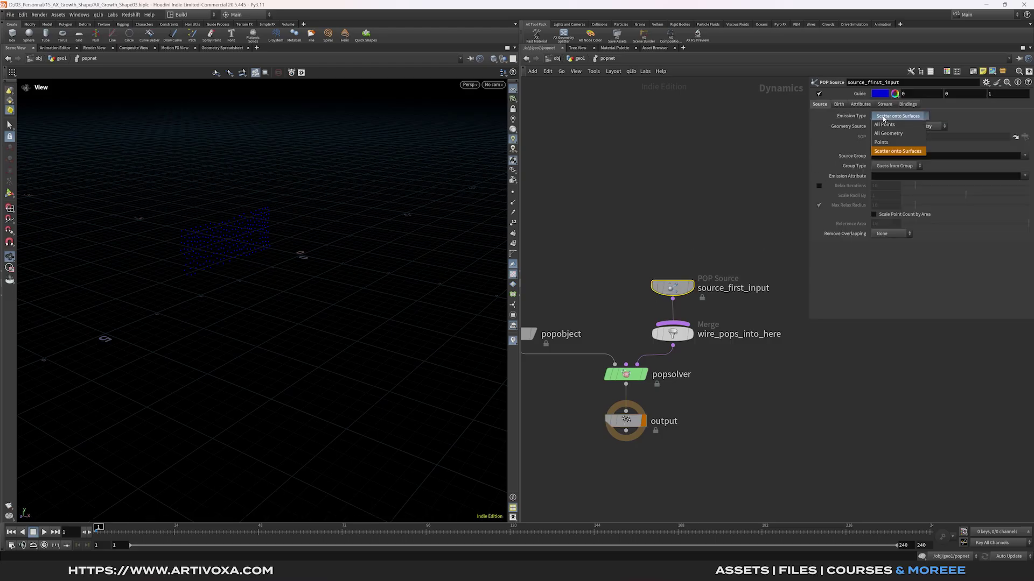
pyautogui.click(894, 127)
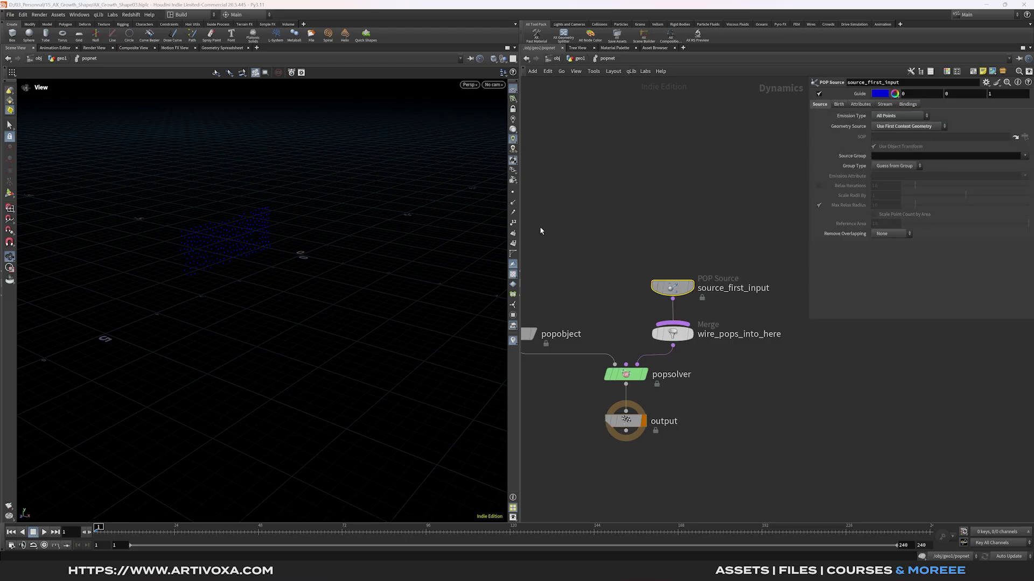
# - Add a POP Axis Force node and connect its output to the POP solver's middle input
pyautogui.press('Tab')
pyautogui.write('pop axis')
pyautogui.press('Return')
pyautogui.click(629, 231)
pyautogui.moveTo(629, 226); pyautogui.dragTo(643, 369)
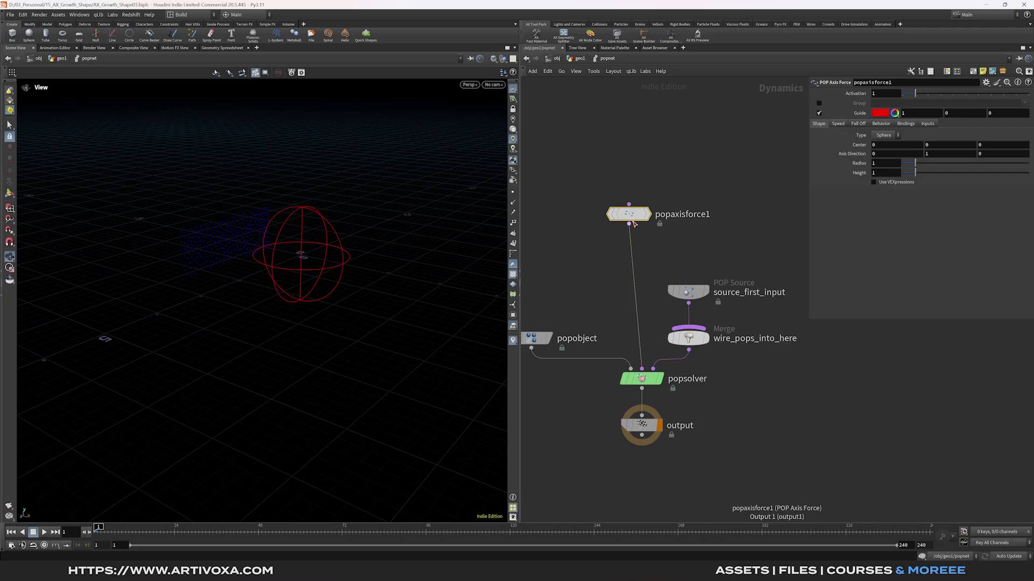
pyautogui.moveTo(630, 214); pyautogui.dragTo(624, 211)
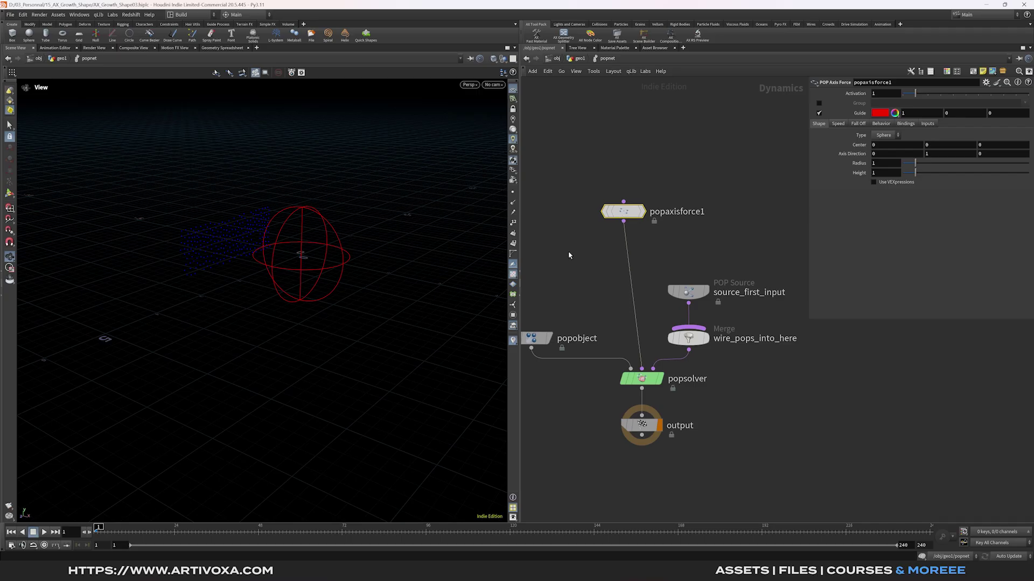
# - Restrict popaxisforce1 to the "up" point group, looking up the group names in the geo1 network
pyautogui.click(819, 104)
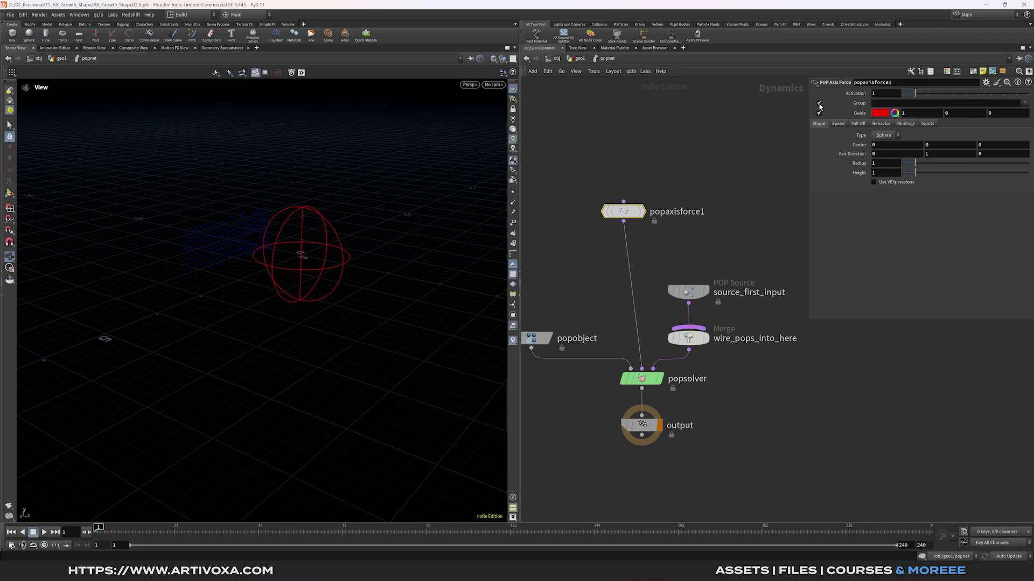
pyautogui.press('u')
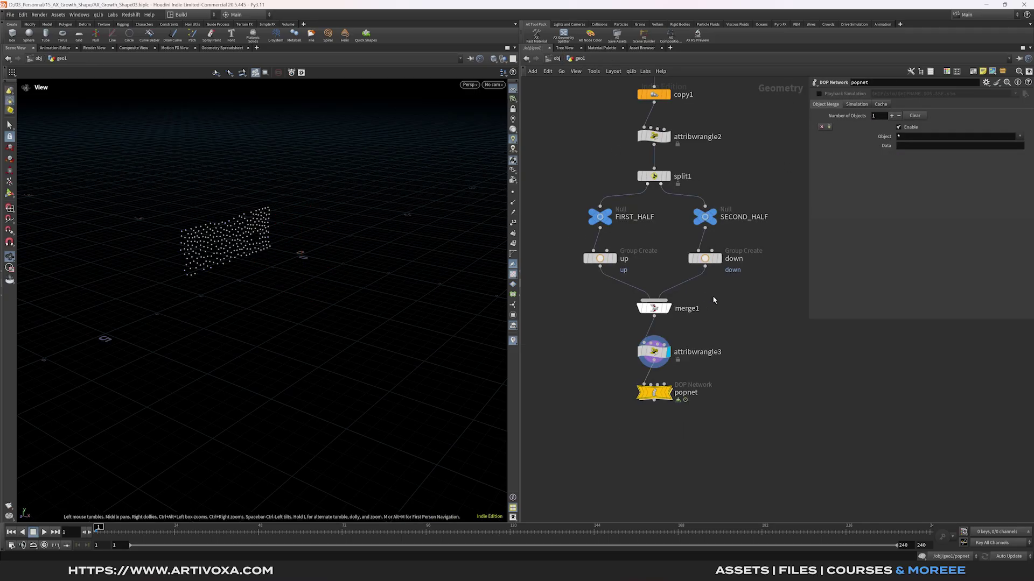
pyautogui.click(600, 259)
pyautogui.click(704, 258)
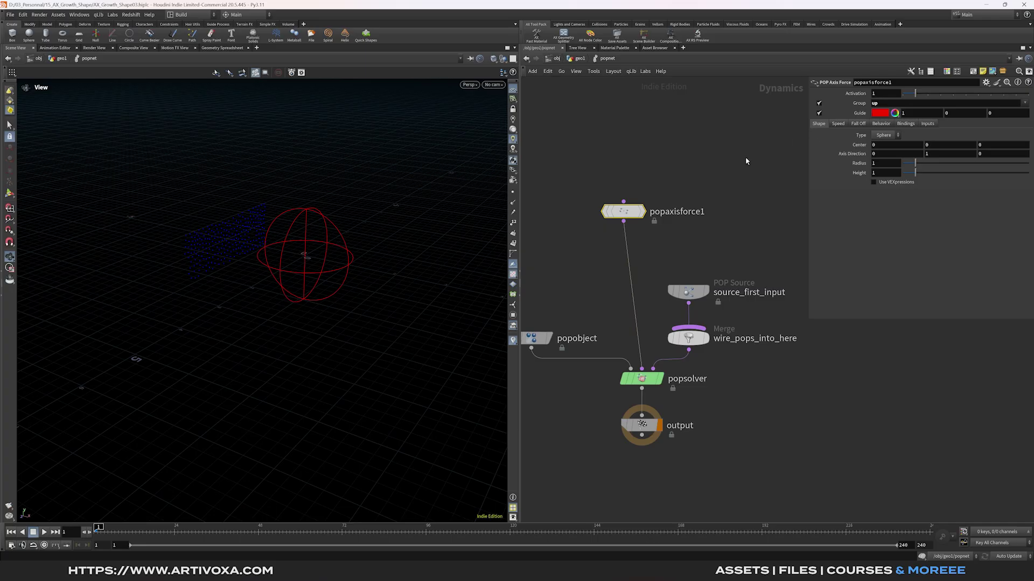
# - Set the axis force's direction to 0, 0, 1, its radius to 4 and its height to 3.2
pyautogui.click(941, 156)
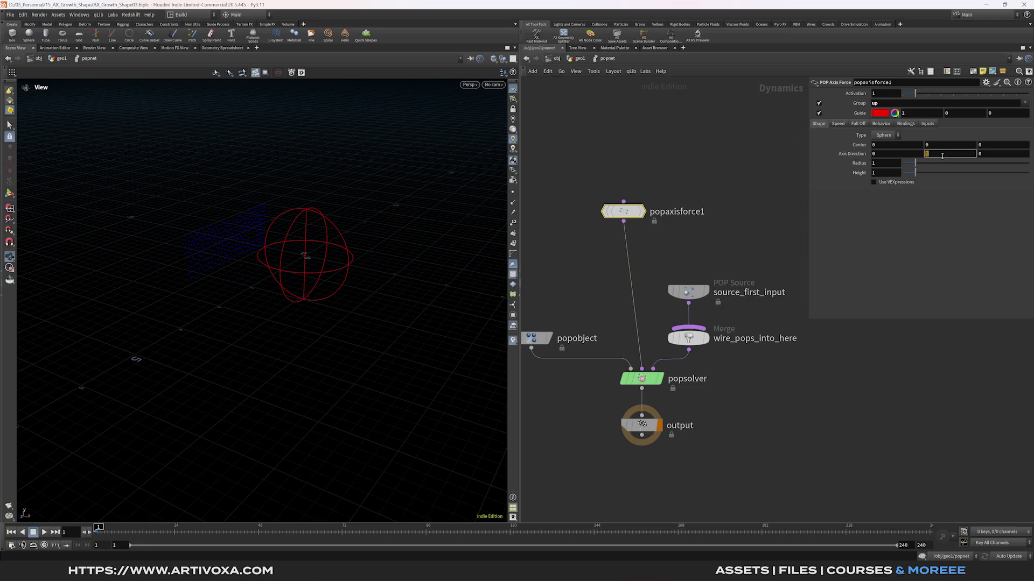
pyautogui.click(1005, 155)
pyautogui.write('1')
pyautogui.press('Return')
pyautogui.click(889, 164)
pyautogui.write('4')
pyautogui.press('Return')
pyautogui.click(888, 173)
pyautogui.write('3.')
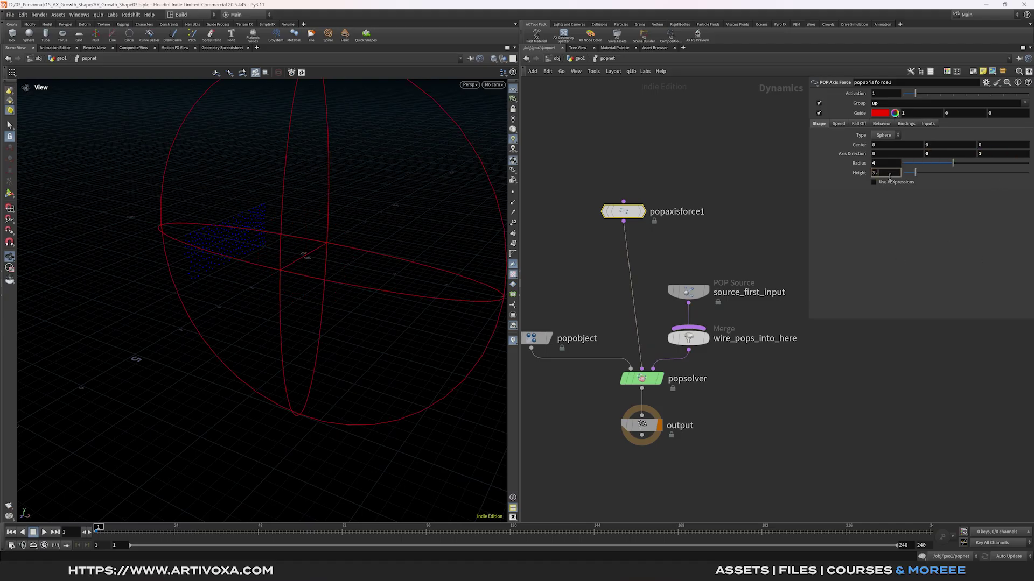
pyautogui.write('2')
pyautogui.press('Return')
# - Set the axis force's lift speed to 1 and suction speed to 0.1, moving the node slightly up
pyautogui.click(838, 124)
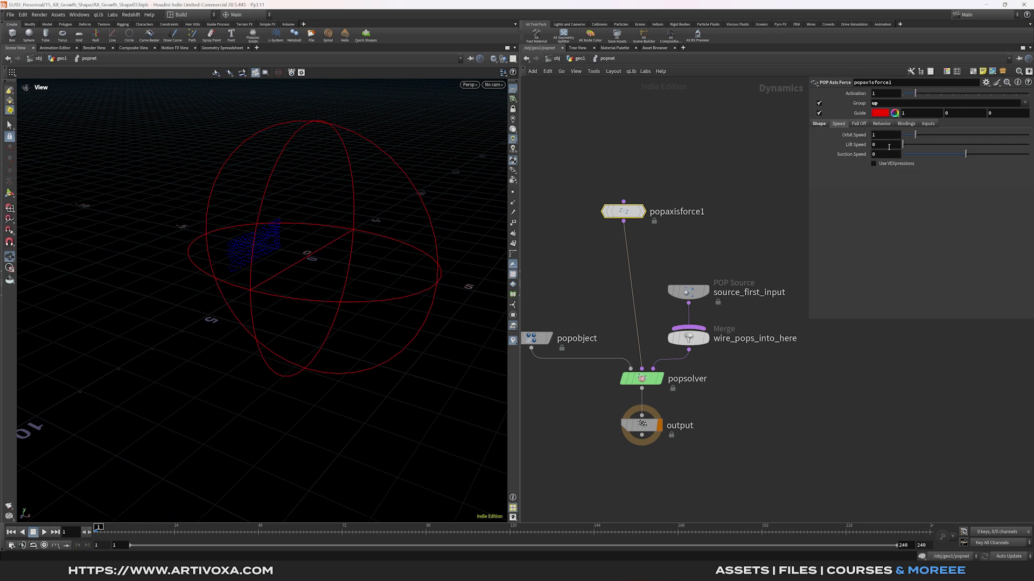
pyautogui.click(888, 146)
pyautogui.click(890, 155)
pyautogui.write('0.1')
pyautogui.moveTo(624, 211); pyautogui.dragTo(622, 197)
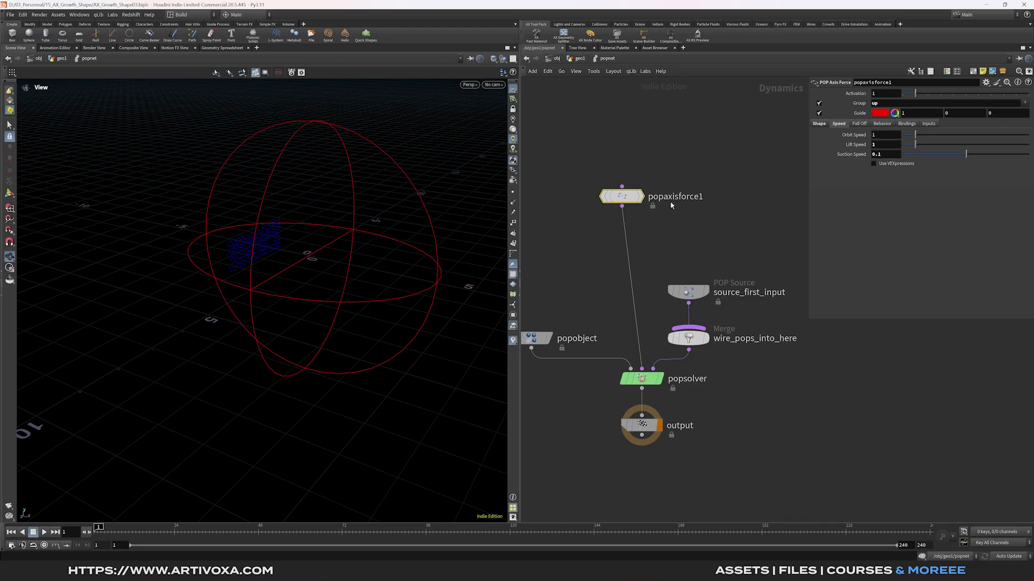
pyautogui.moveTo(712, 155); pyautogui.dragTo(580, 231)
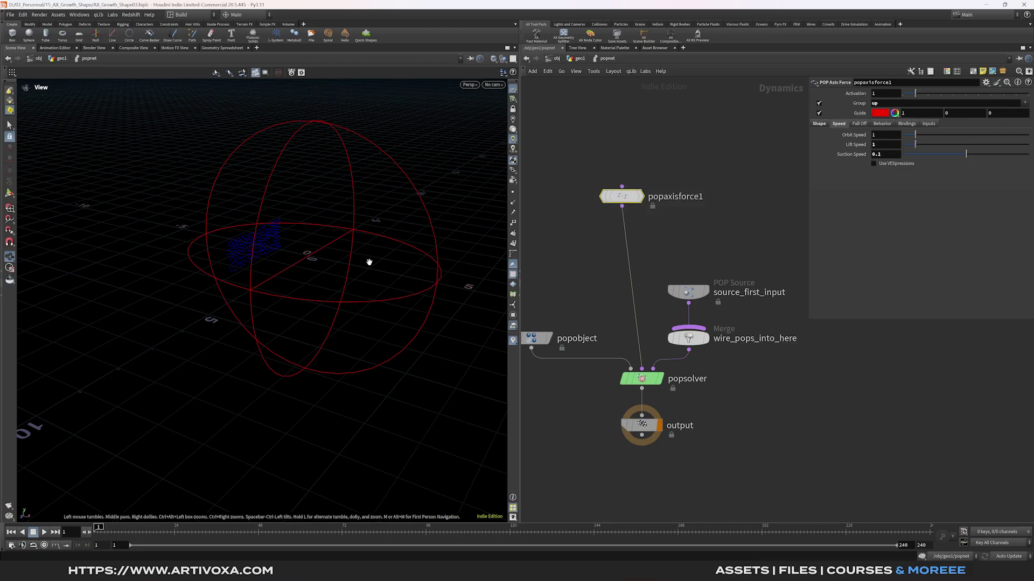
# - Play the simulation to check the particle motion and return to the first frame
pyautogui.click(44, 532)
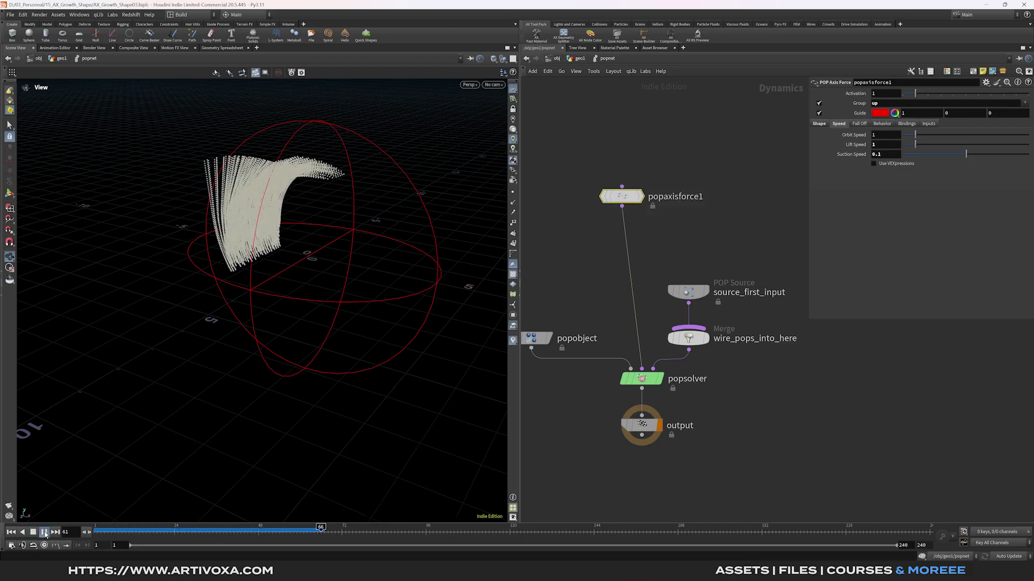
pyautogui.moveTo(228, 274); pyautogui.dragTo(189, 460)
pyautogui.hotkey('ctrl', 'Up')
# - Duplicate popaxisforce1, wired directly below the original, and restrict the copy to the "down" group
pyautogui.keyDown('alt'); pyautogui.moveTo(642, 198); pyautogui.dragTo(632, 245); pyautogui.keyUp('alt')
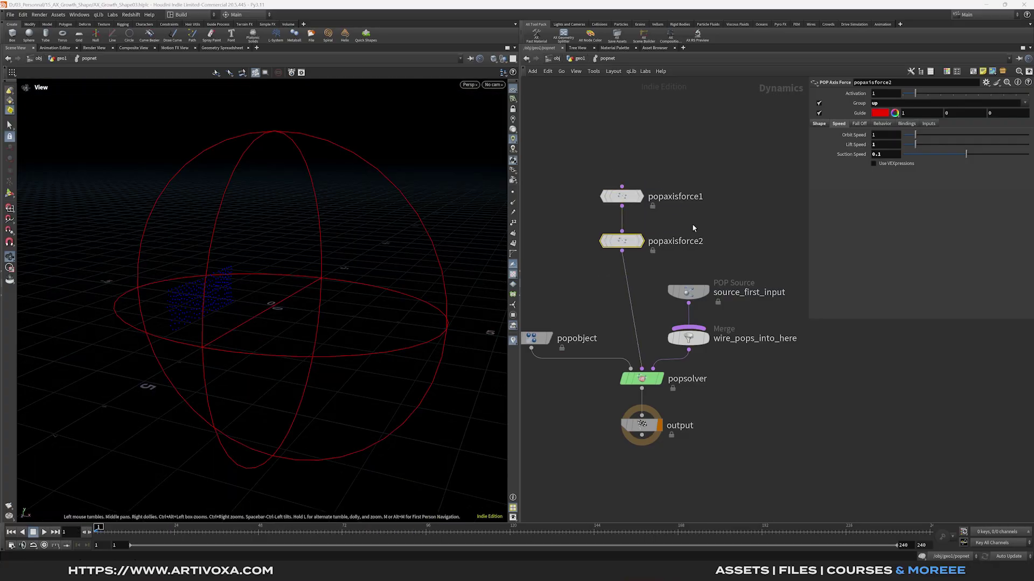
pyautogui.click(903, 103)
pyautogui.press('Return')
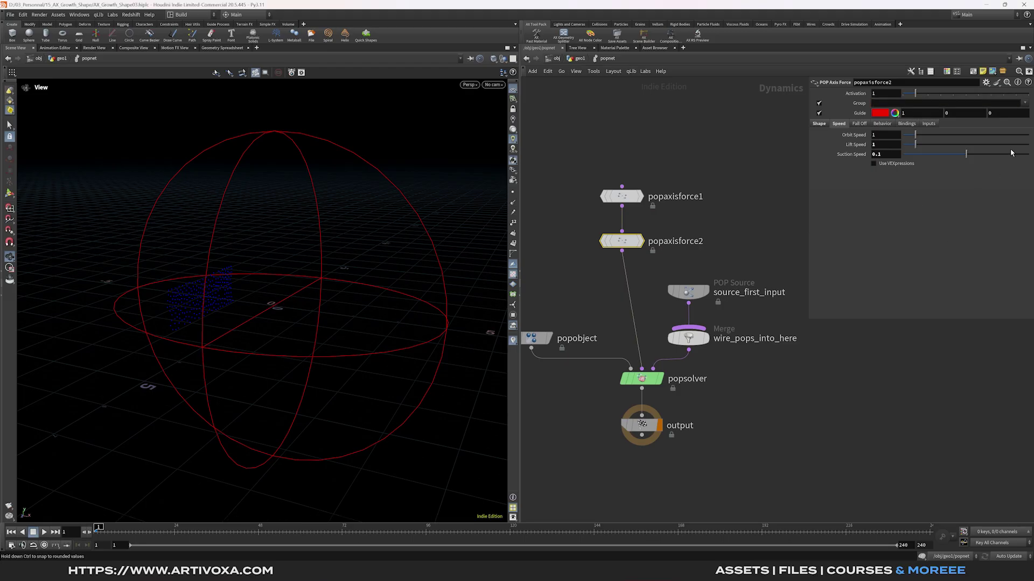
pyautogui.click(1024, 103)
pyautogui.click(996, 119)
# - Set the Z component of popaxisforce2's axis direction to -1
pyautogui.click(823, 125)
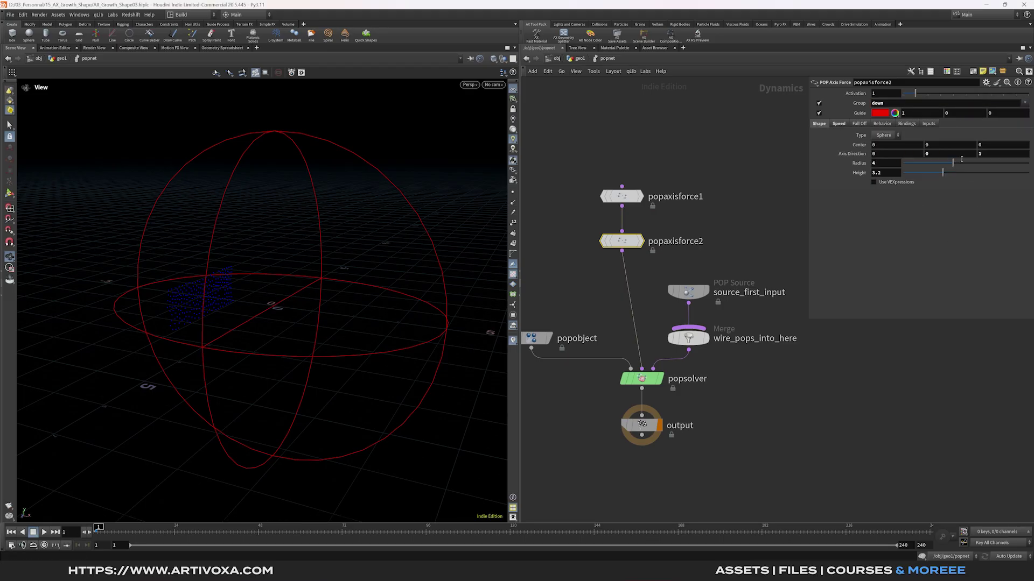
pyautogui.write('-1')
pyautogui.press('Return')
# - Play the simulation with both axis forces and view the particle trails from another angle
pyautogui.click(44, 531)
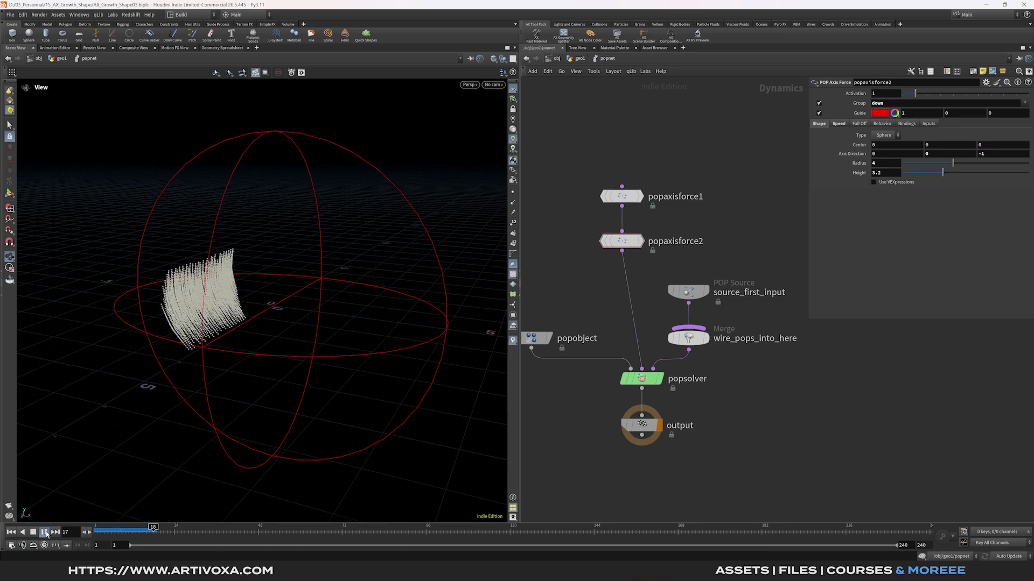
pyautogui.moveTo(259, 236); pyautogui.dragTo(283, 347)
pyautogui.scroll(1, 649, 265)
# - Insert a POP Drag node between popaxisforce2 and the POP solver, with an air resistance of 0.1
pyautogui.press('Tab')
pyautogui.moveTo(673, 357)
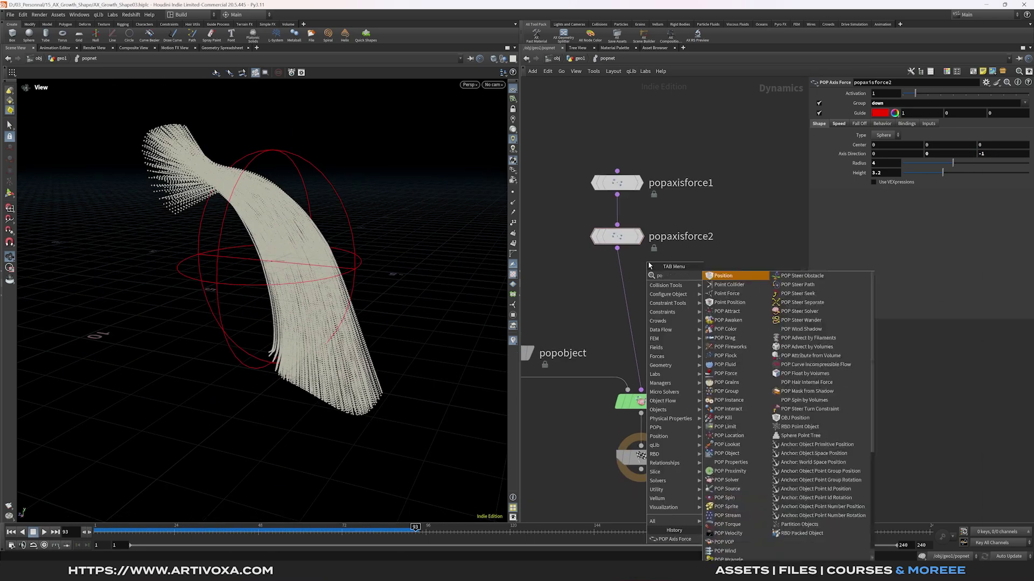
pyautogui.click(737, 272)
pyautogui.click(11, 531)
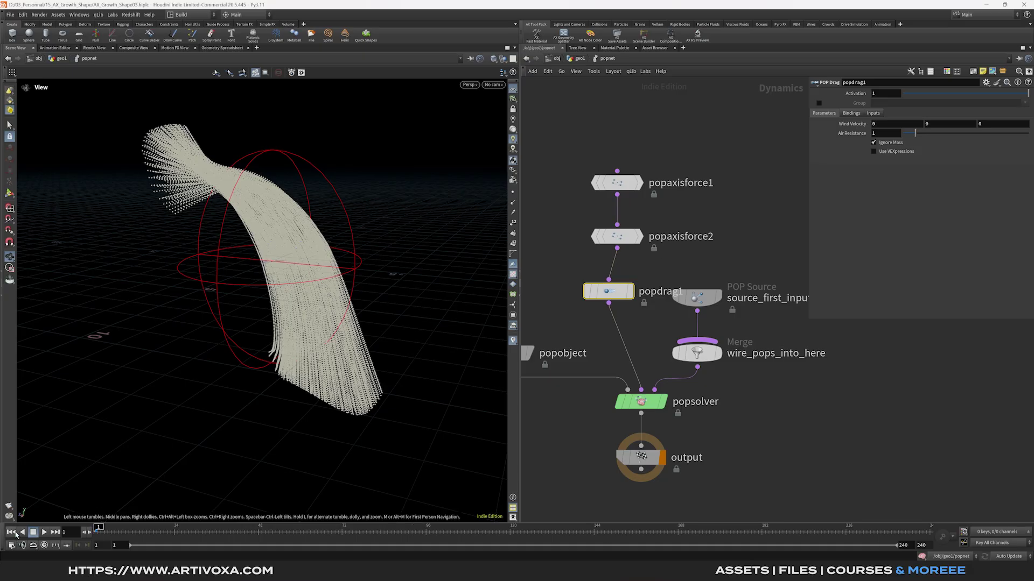
pyautogui.click(876, 134)
pyautogui.press('Return')
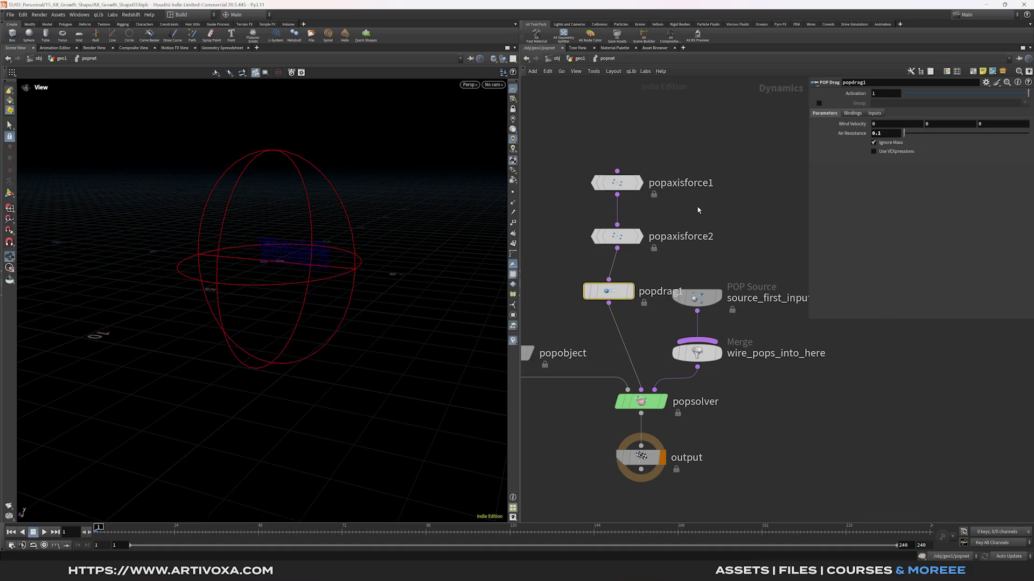
# - Move the source_first_input and wire_pops_into_here nodes away from the POP Drag node
pyautogui.moveTo(697, 297); pyautogui.dragTo(724, 291)
pyautogui.moveTo(695, 357); pyautogui.dragTo(722, 358)
pyautogui.moveTo(652, 344); pyautogui.dragTo(708, 343, button='middle')
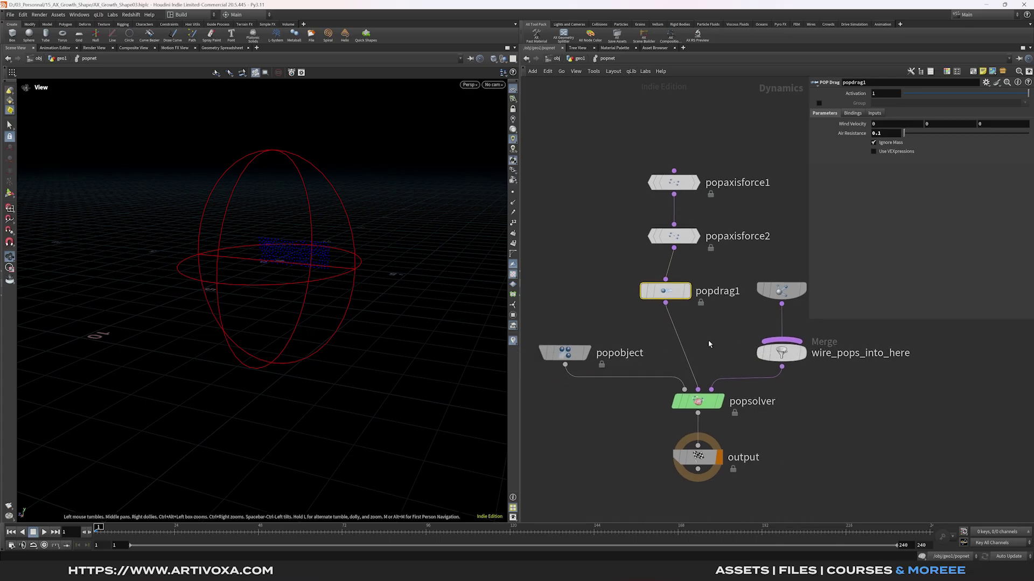
# - Go back to the geo1 network, display popnet and play the simulation to examine the resulting shape
pyautogui.click(576, 59)
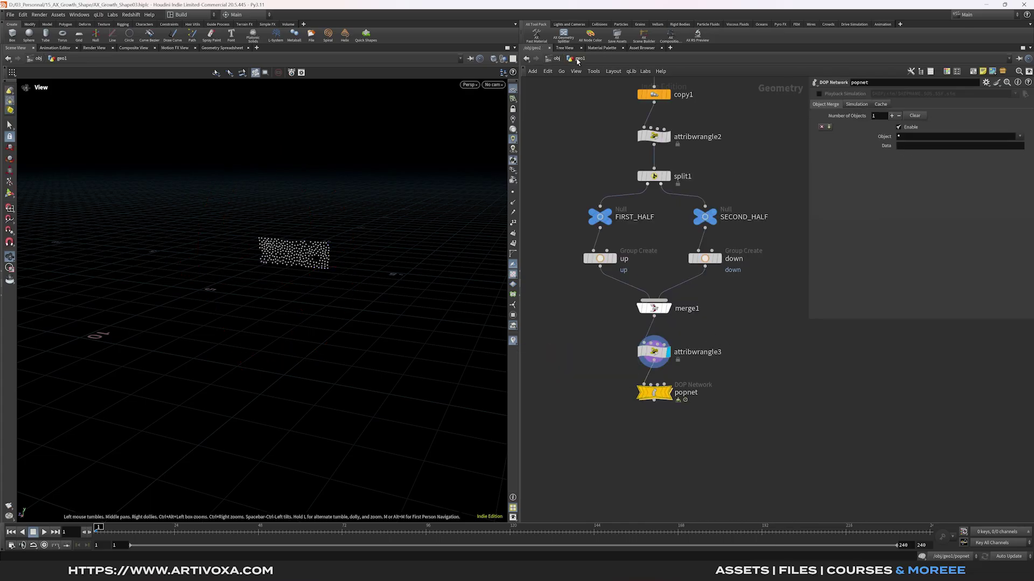
pyautogui.moveTo(323, 280); pyautogui.dragTo(94, 518)
pyautogui.click(45, 532)
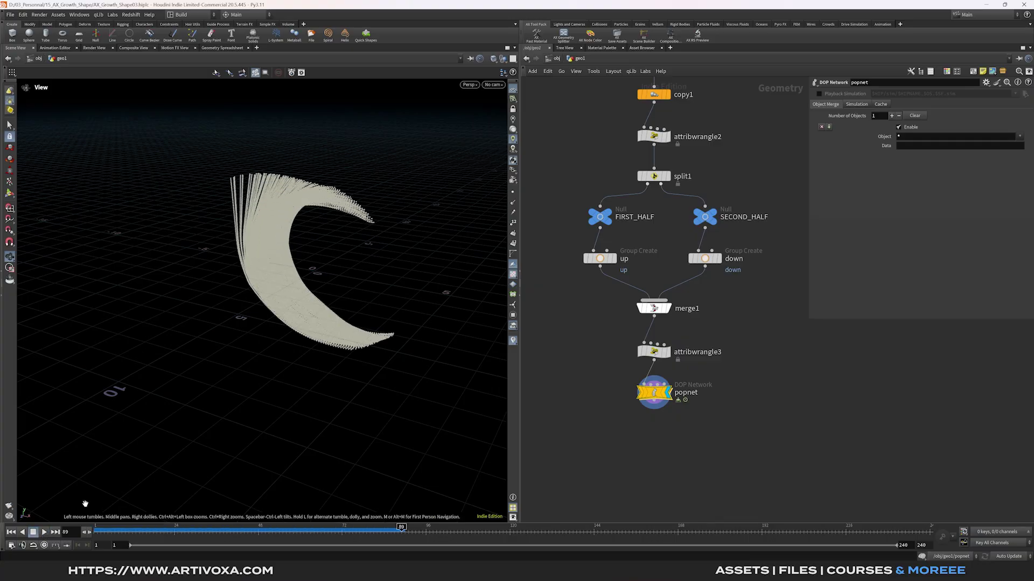
pyautogui.moveTo(245, 256); pyautogui.dragTo(318, 269)
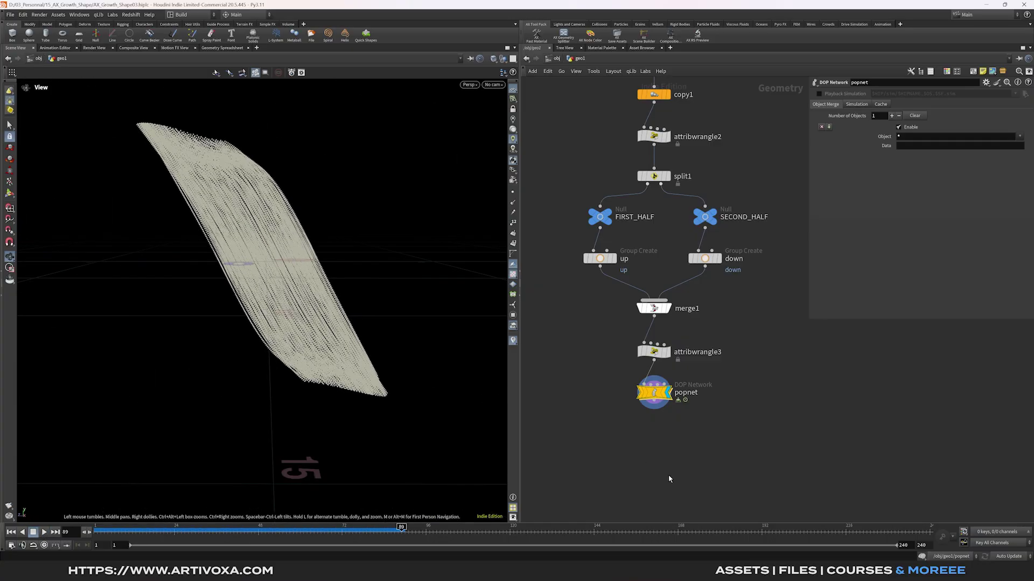
# - Add an Add node below popnet and display its result
pyautogui.moveTo(663, 420); pyautogui.dragTo(661, 353, button='middle')
pyautogui.press('Tab')
pyautogui.write('add')
pyautogui.press('Return')
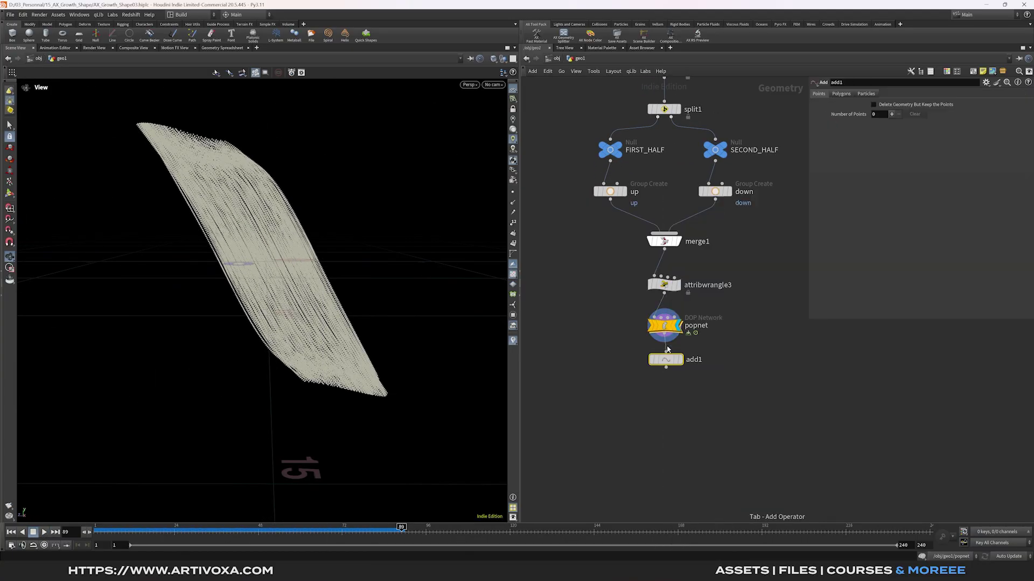
pyautogui.click(710, 358)
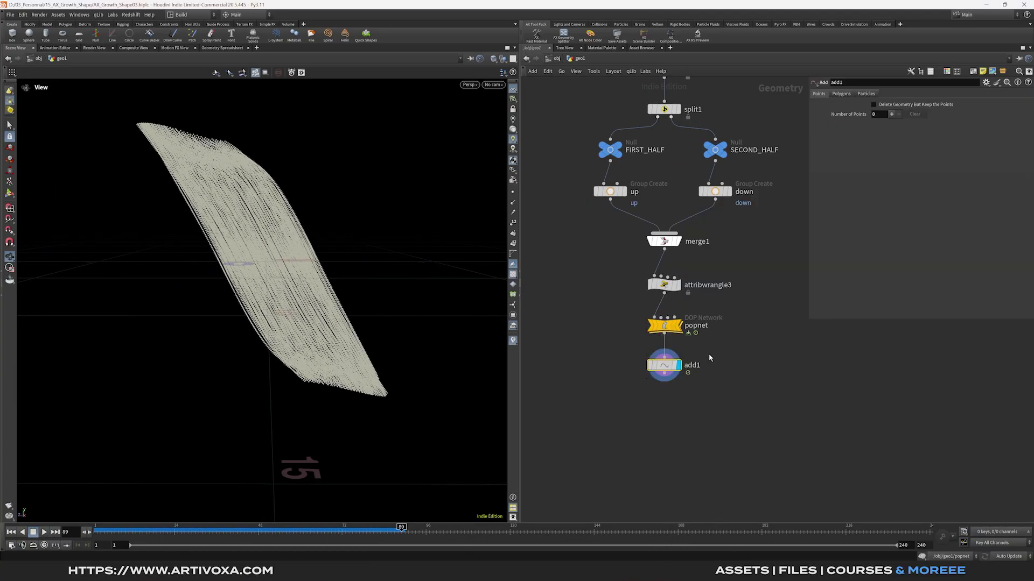
# - Make the Add node build polygons by group, using By Attribute with the attribute name ptid
pyautogui.click(841, 94)
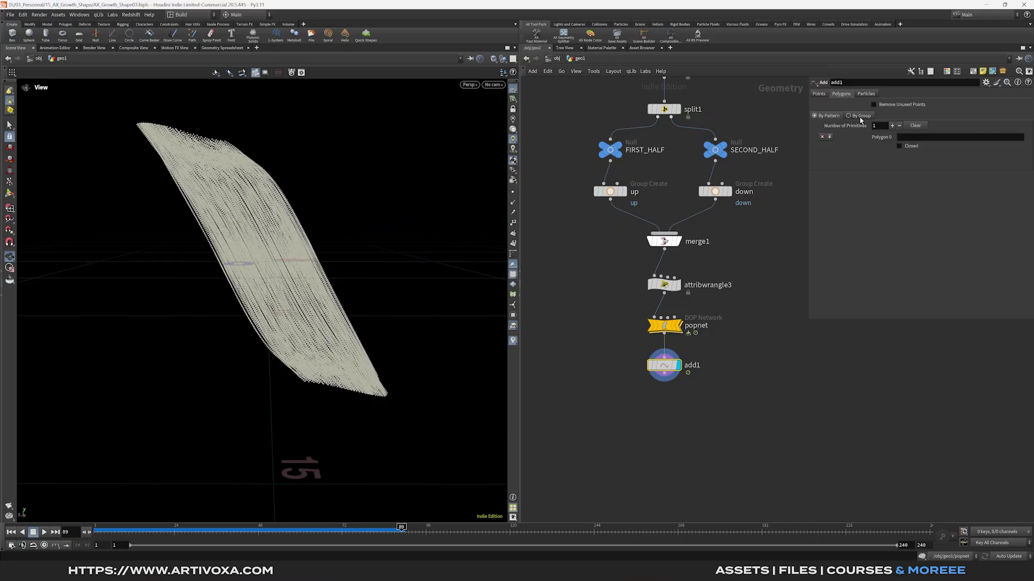
pyautogui.click(848, 116)
pyautogui.click(894, 136)
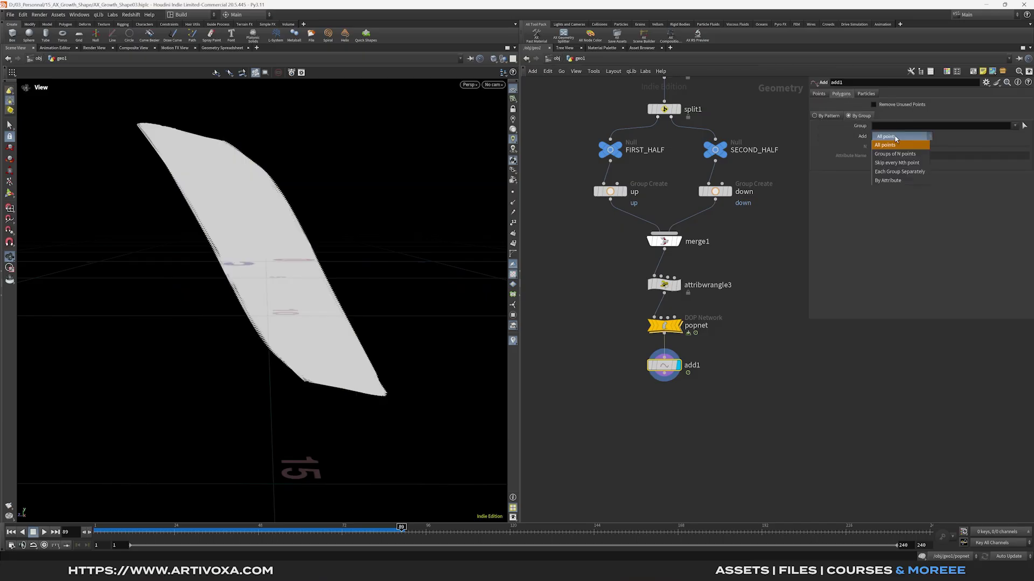
pyautogui.click(894, 180)
pyautogui.click(884, 156)
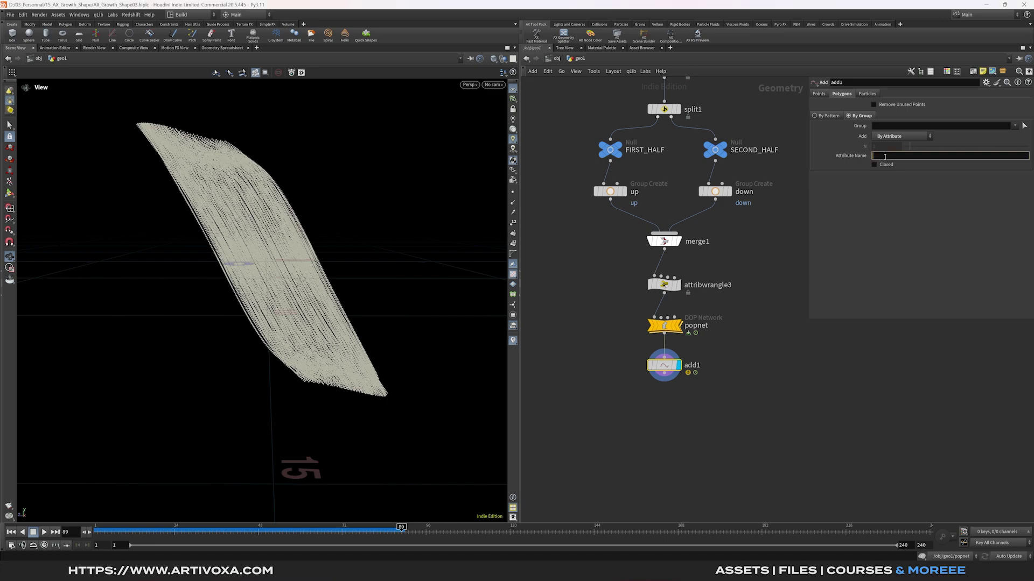
pyautogui.press('Return')
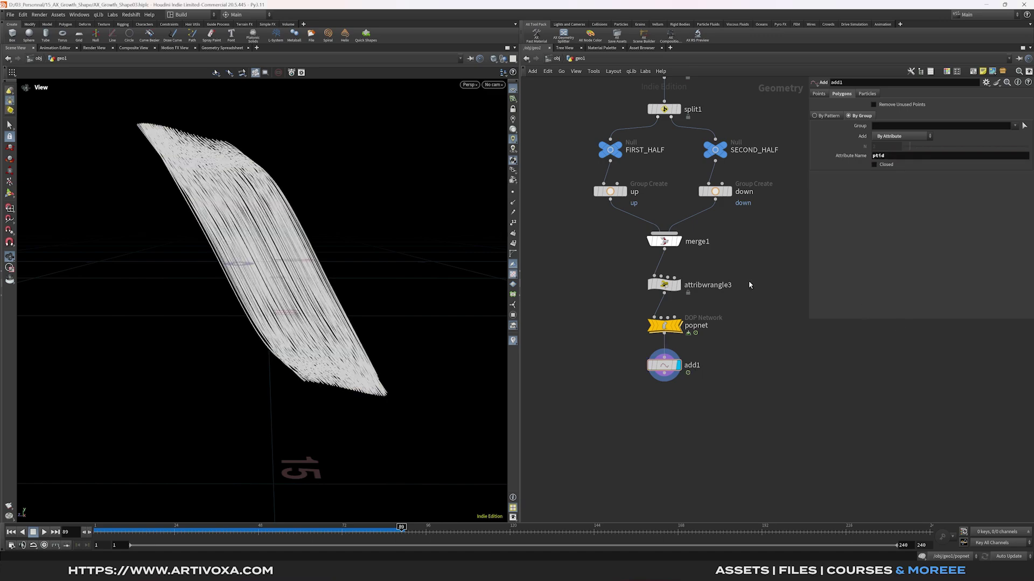
# - Inspect the generated lines and attach a displayed Exploded View node to add1 to check whether their halves are connected
pyautogui.scroll(5, 299, 255)
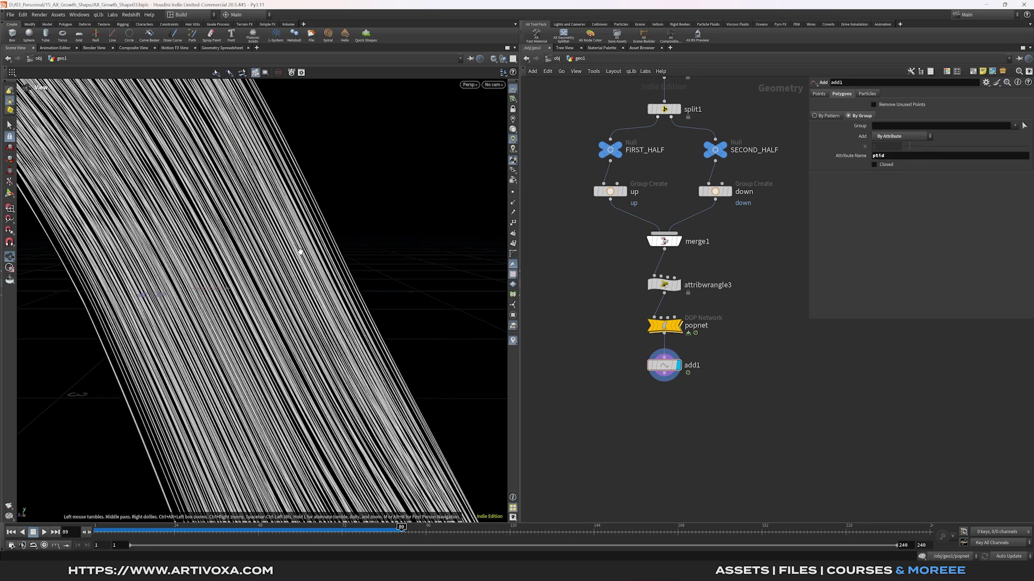
pyautogui.scroll(-3, 298, 255)
pyautogui.moveTo(299, 256); pyautogui.dragTo(321, 315)
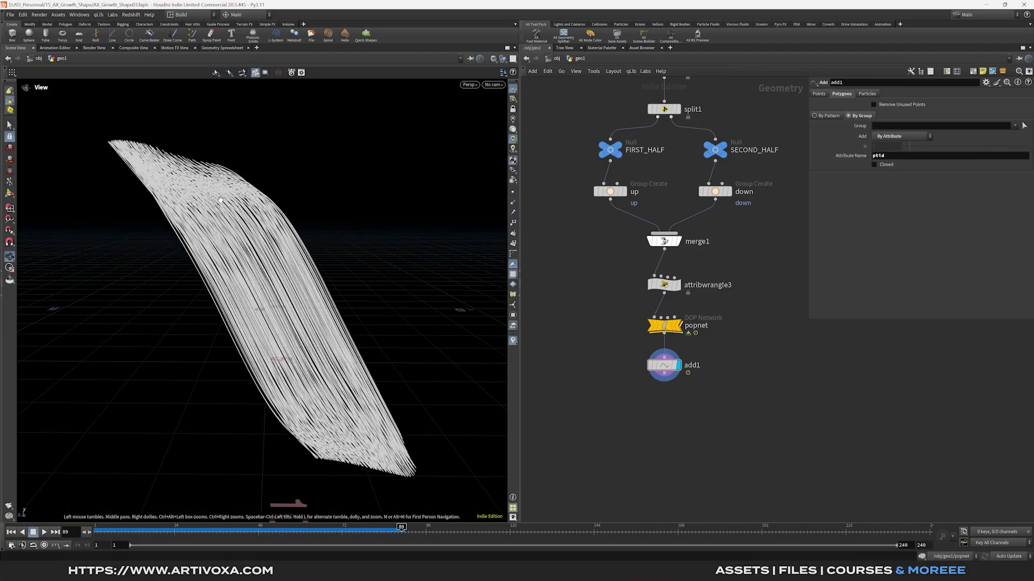
pyautogui.moveTo(665, 380); pyautogui.dragTo(698, 394)
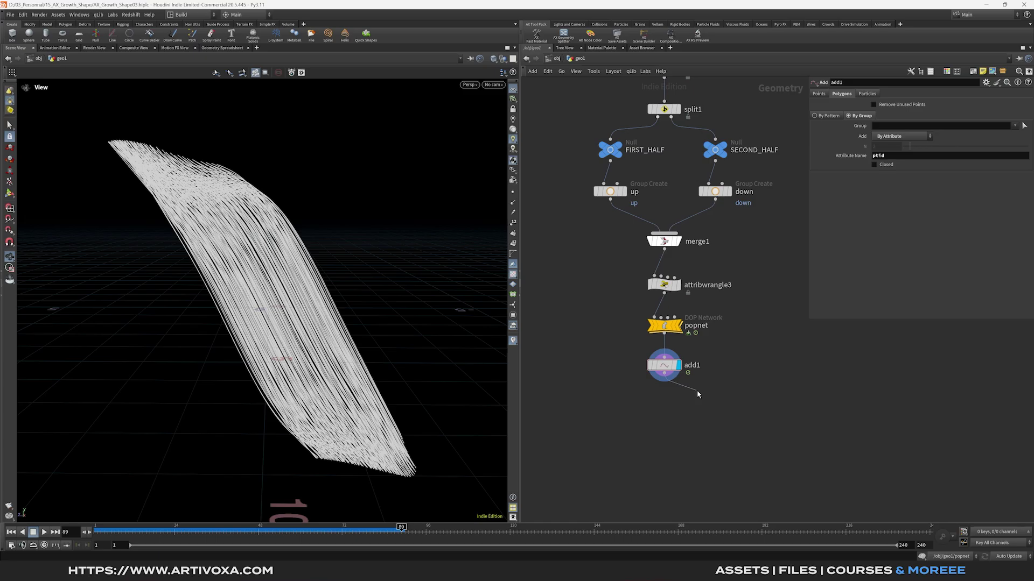
pyautogui.write('exp')
pyautogui.press('Return')
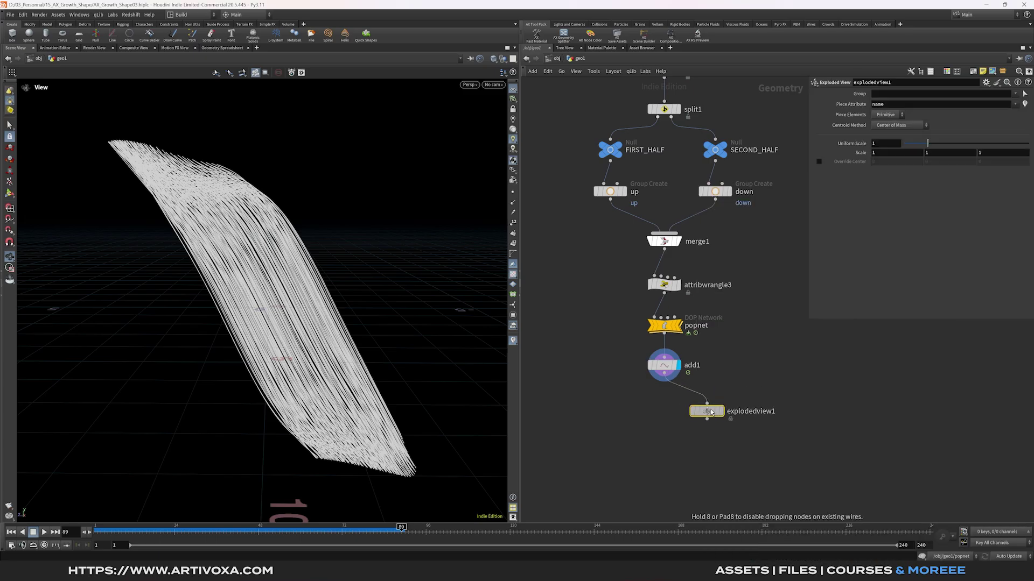
pyautogui.click(707, 412)
pyautogui.moveTo(284, 250); pyautogui.dragTo(357, 330)
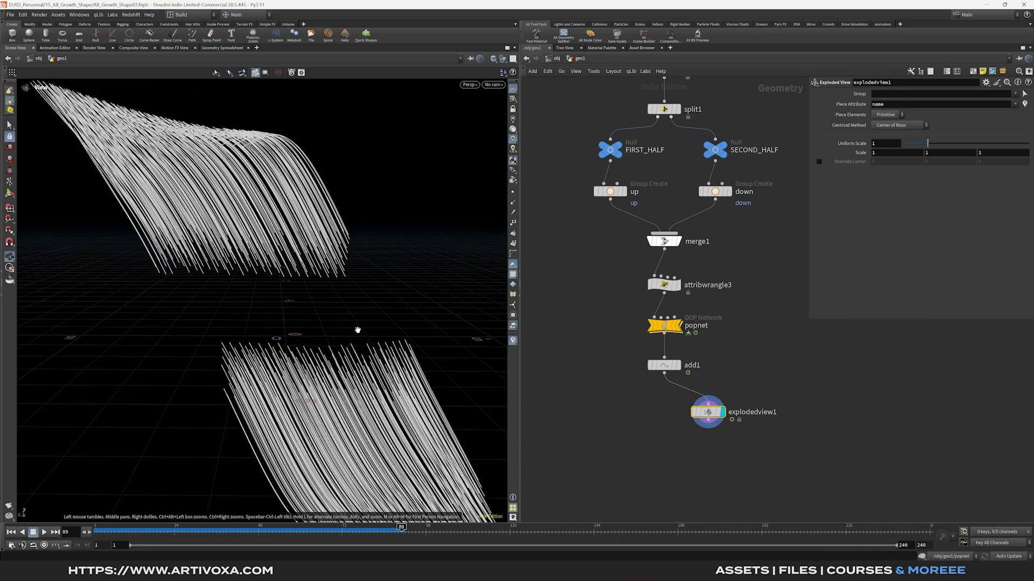
# - Insert a Fuse node between add1 and explodedview1 with a snap distance of 0.0001
pyautogui.moveTo(709, 413); pyautogui.dragTo(711, 427)
pyautogui.press('Tab')
pyautogui.write('fus')
pyautogui.press('Return')
pyautogui.click(703, 399)
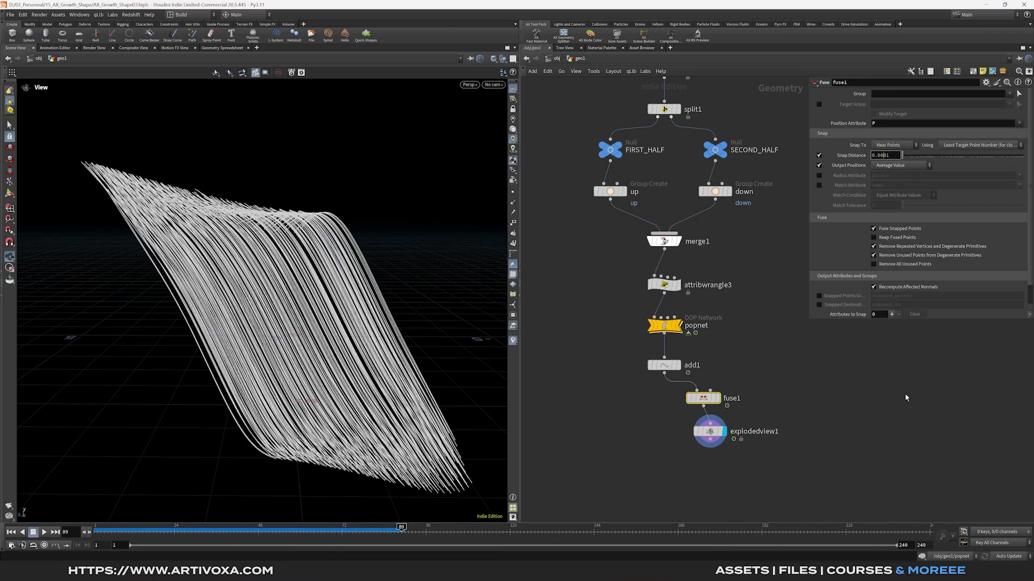
# - Align the Fuse node beneath add1 and delete the Exploded View node
pyautogui.moveTo(703, 398); pyautogui.dragTo(663, 401)
pyautogui.moveTo(708, 445); pyautogui.dragTo(746, 452)
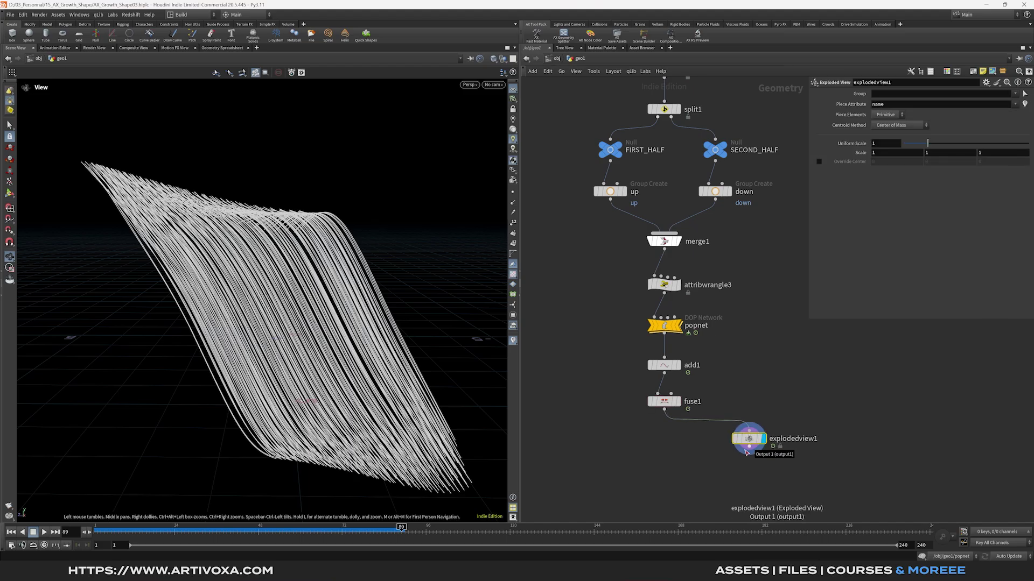
pyautogui.press('Delete')
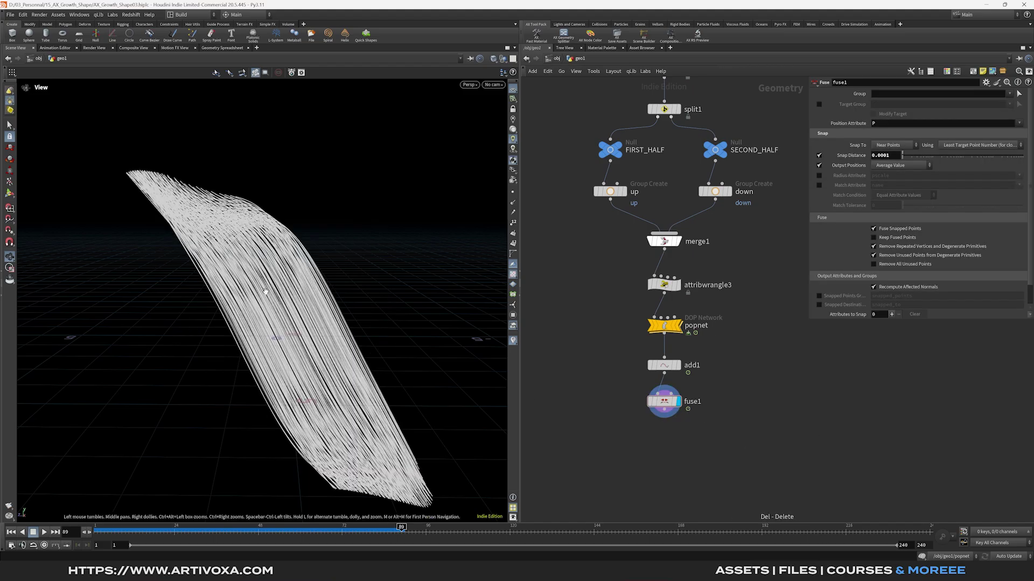
# - Append a displayed PolyPath node to fuse1 to join the line segments into continuous curves
pyautogui.press('Tab')
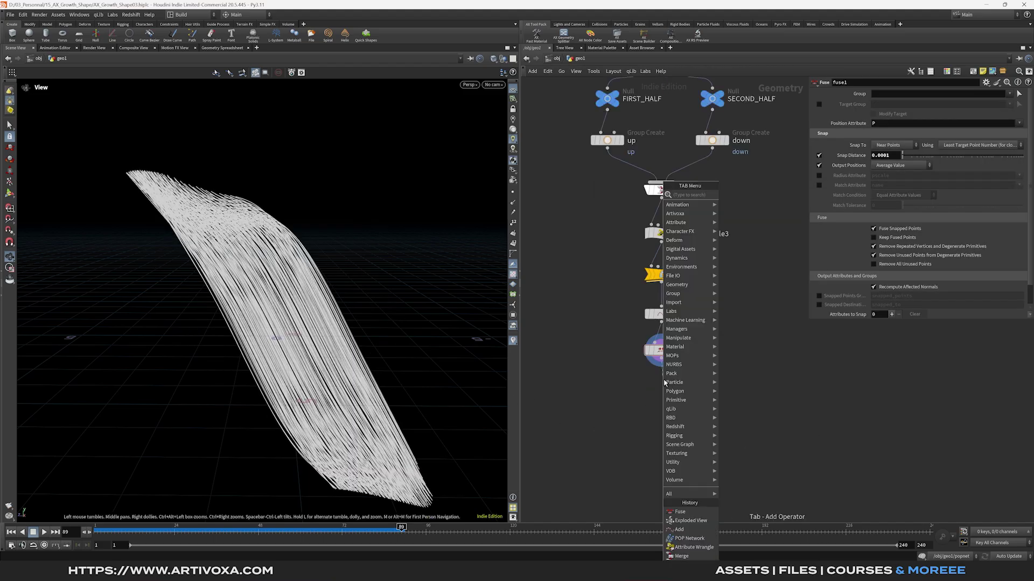
pyautogui.click(516, 280)
pyautogui.press('Escape')
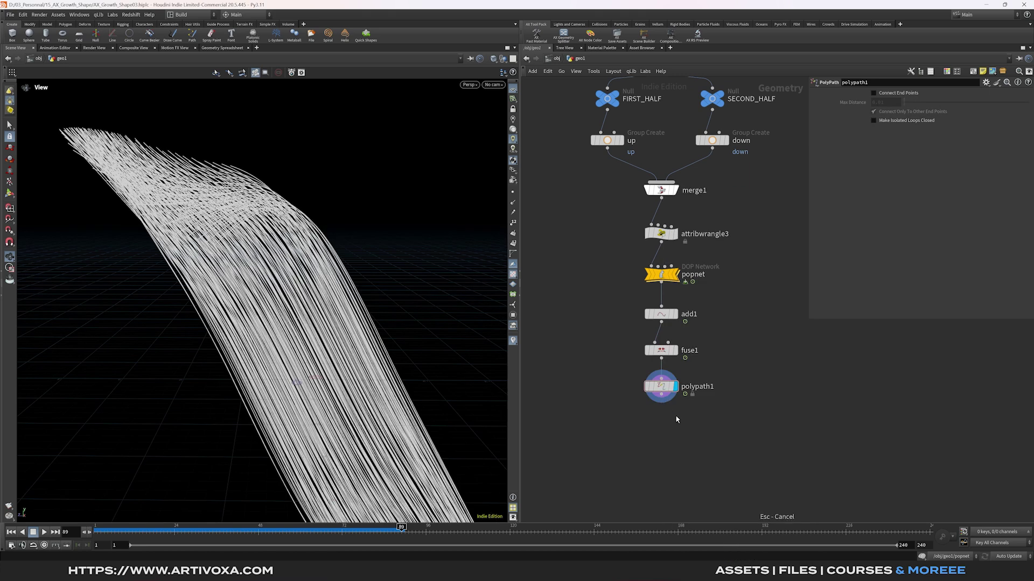
# - Insert a Resample node between add1 and fuse1 and inspect the point distribution along the curves
pyautogui.moveTo(628, 426); pyautogui.dragTo(667, 383)
pyautogui.press('Tab')
pyautogui.write('resa')
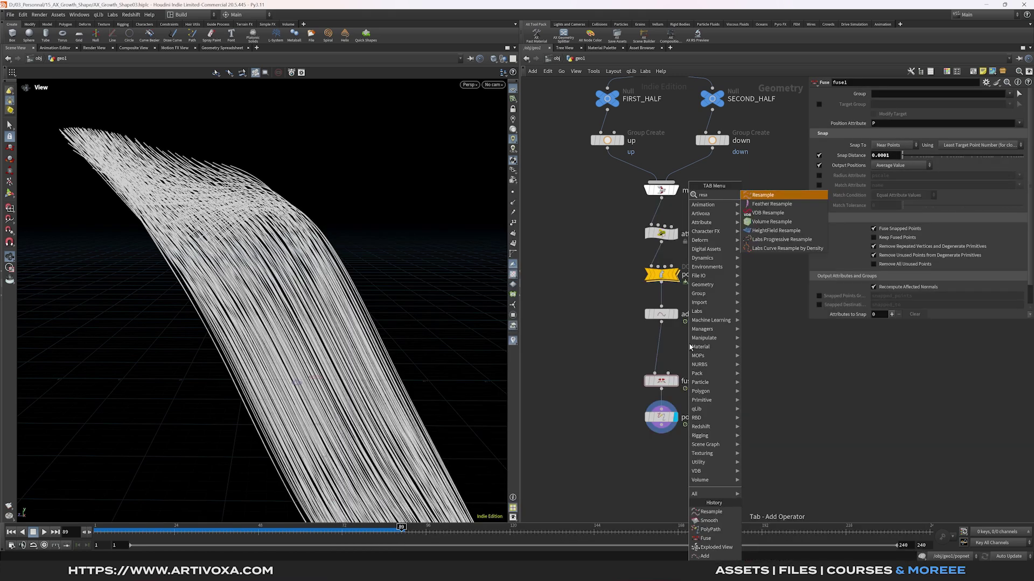
pyautogui.press('Return')
pyautogui.click(665, 348)
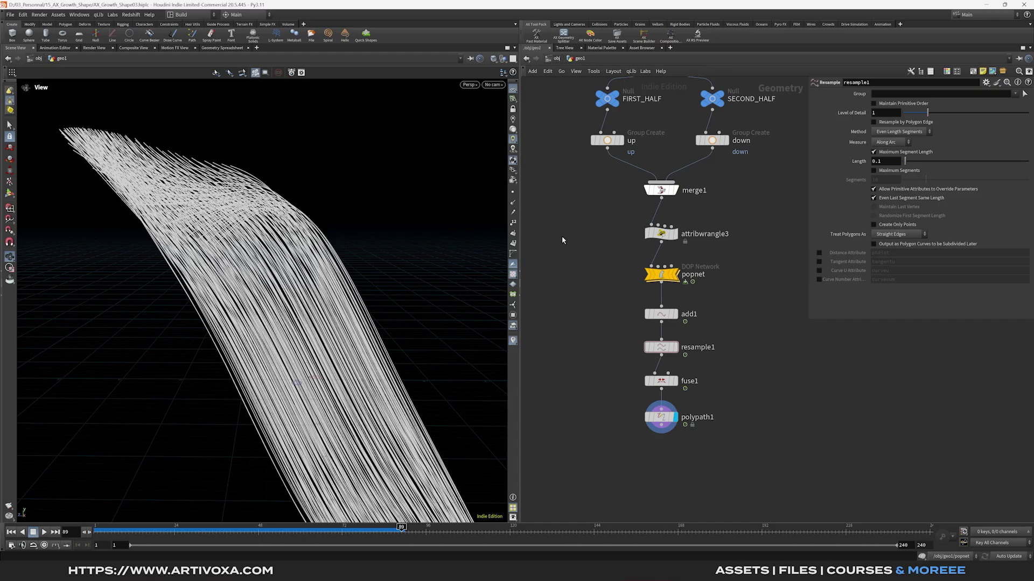
pyautogui.click(513, 192)
pyautogui.scroll(3, 353, 291)
pyautogui.scroll(-5, 352, 292)
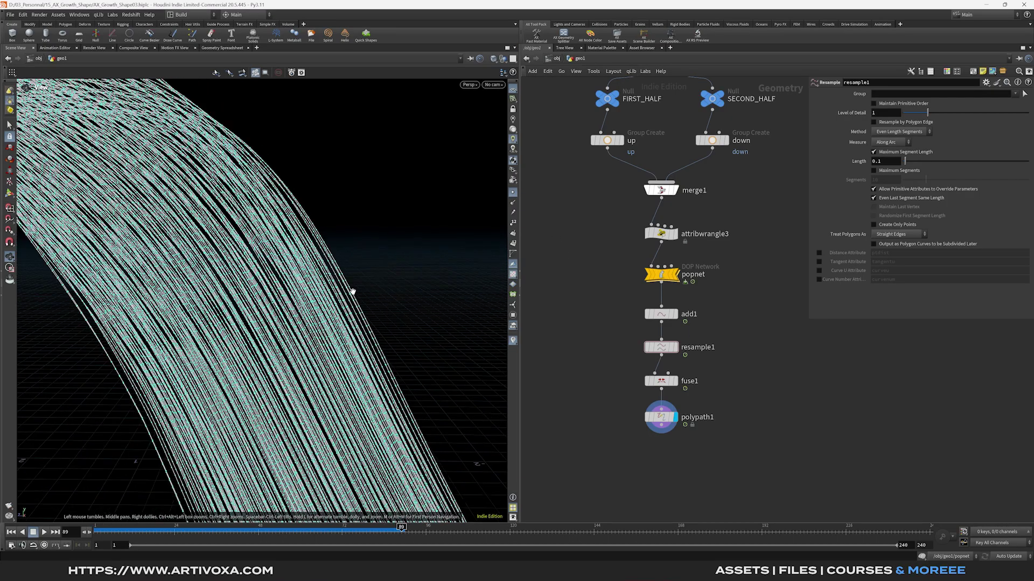
pyautogui.moveTo(352, 292); pyautogui.dragTo(270, 298)
pyautogui.click(512, 192)
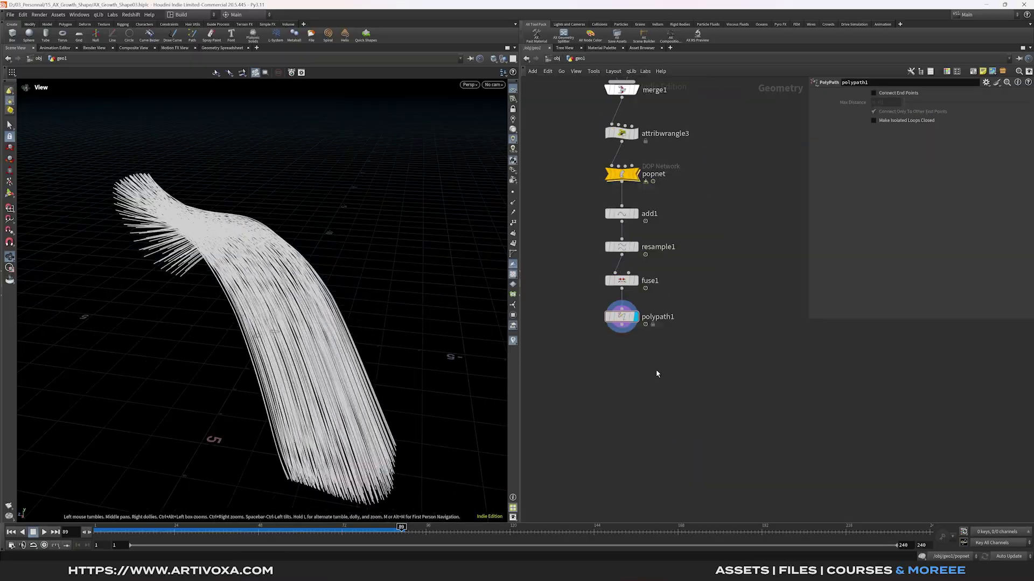
# - Append a displayed Group node to polypath1 and wire a new Box node into its second input
pyautogui.moveTo(625, 332); pyautogui.dragTo(671, 350)
pyautogui.click(680, 504)
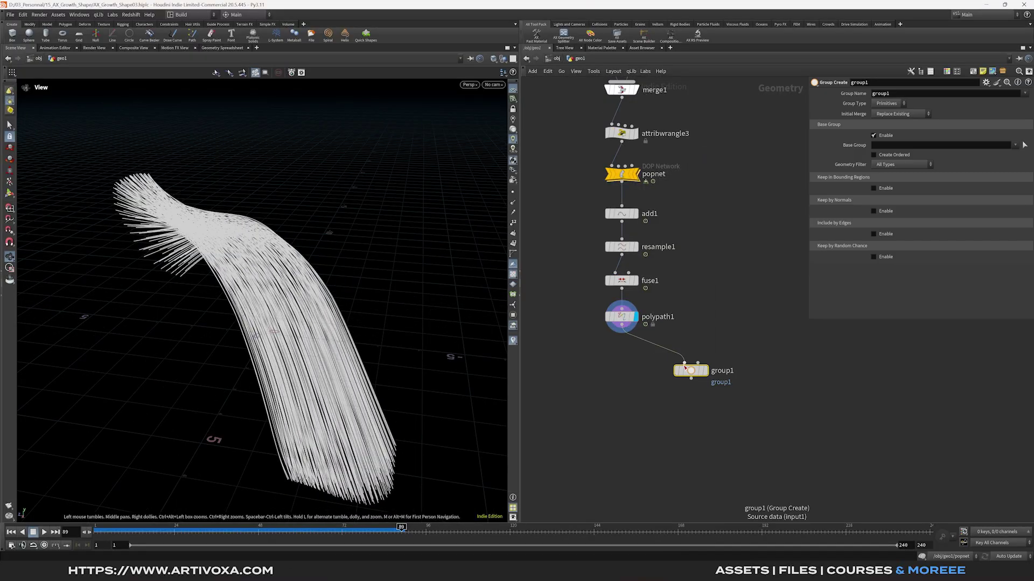
pyautogui.press('Tab')
pyautogui.click(791, 195)
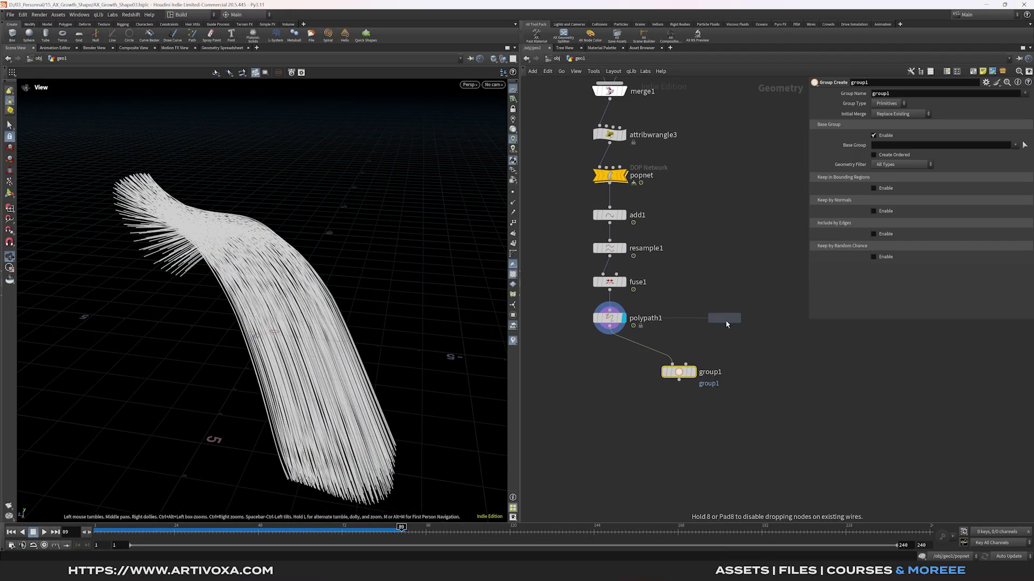
pyautogui.click(737, 320)
pyautogui.moveTo(733, 324); pyautogui.dragTo(684, 365)
pyautogui.click(693, 372)
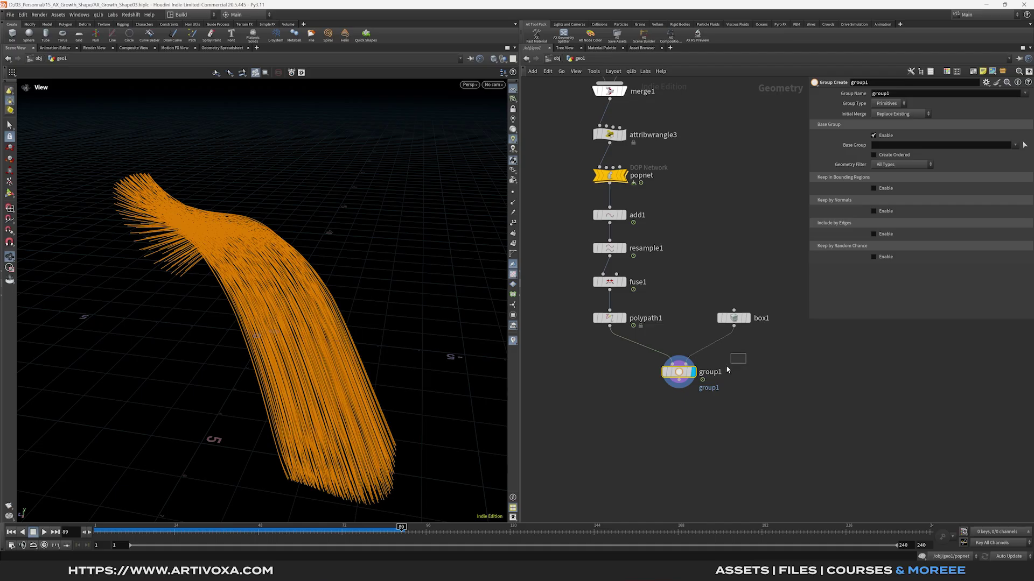
# - Make group1 a Points group with the base group disabled and bounding regions enabled, using Bounding Object as the type
pyautogui.click(885, 104)
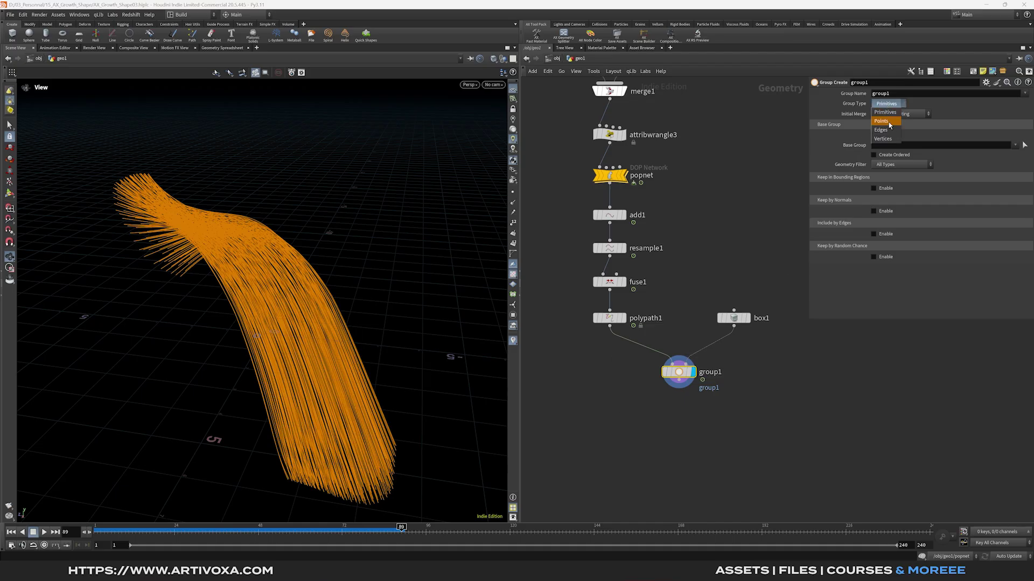
pyautogui.click(885, 114)
pyautogui.click(878, 138)
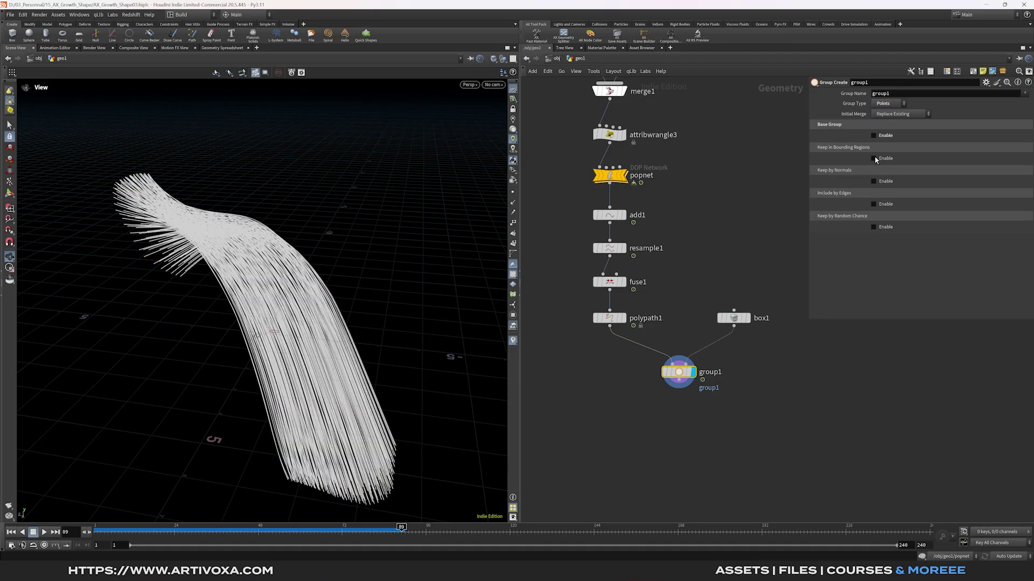
pyautogui.click(874, 159)
pyautogui.click(912, 166)
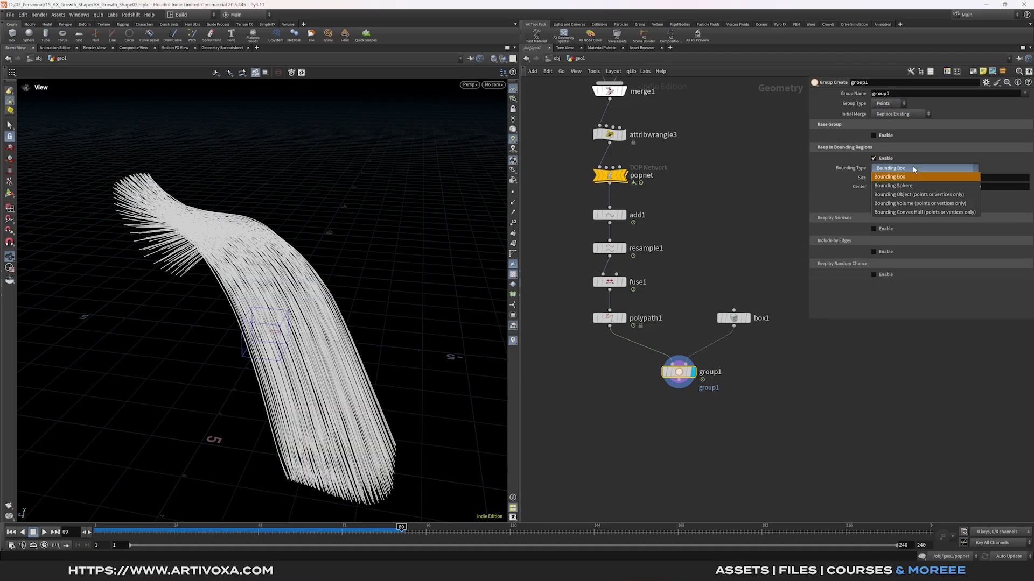
pyautogui.click(915, 196)
# - Stretch and move box1 across the middle of the strands, giving it a size of about 2.64 × 1 × 6
pyautogui.moveTo(298, 306); pyautogui.dragTo(239, 298)
pyautogui.click(735, 317)
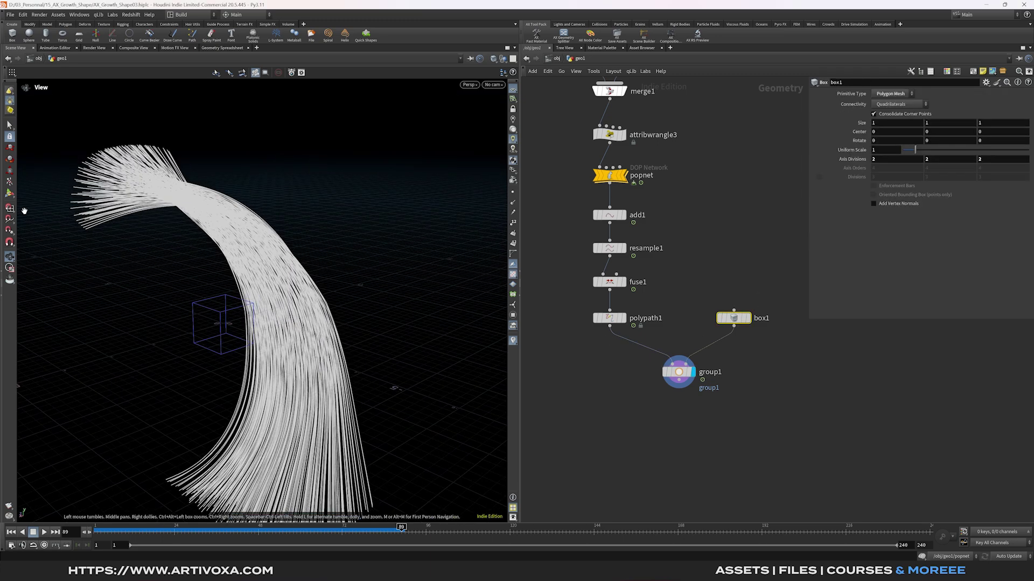
pyautogui.click(10, 193)
pyautogui.keyDown('alt'); pyautogui.moveTo(197, 336); pyautogui.dragTo(162, 318); pyautogui.keyUp('alt')
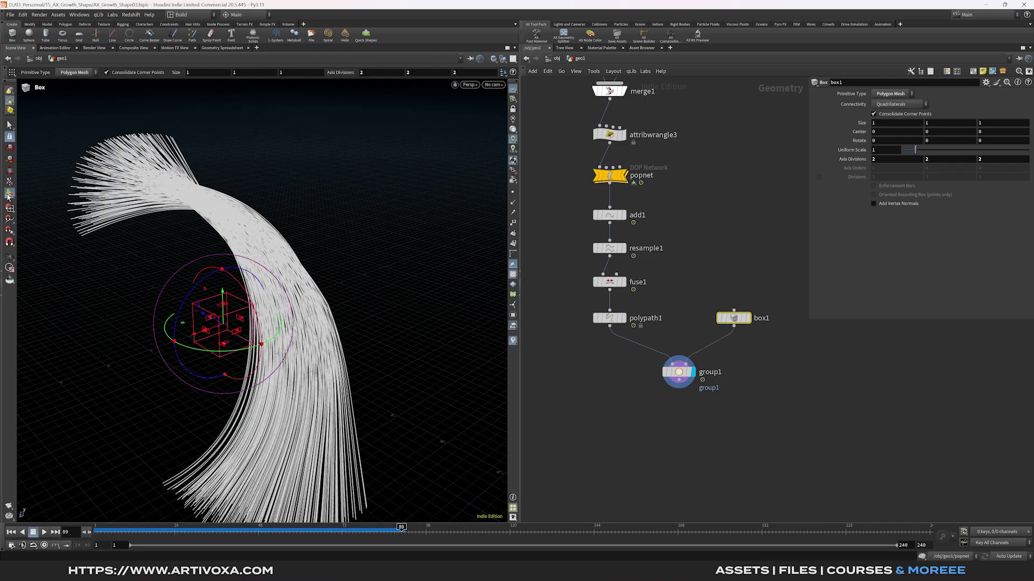
pyautogui.moveTo(201, 334); pyautogui.dragTo(318, 282)
pyautogui.press('Escape')
pyautogui.moveTo(686, 429); pyautogui.dragTo(682, 359, button='middle')
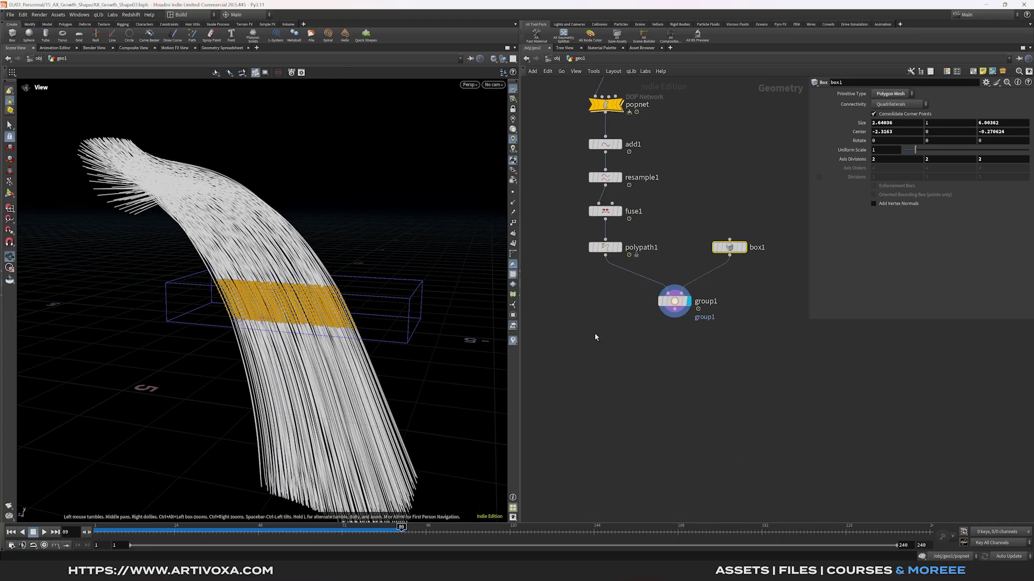
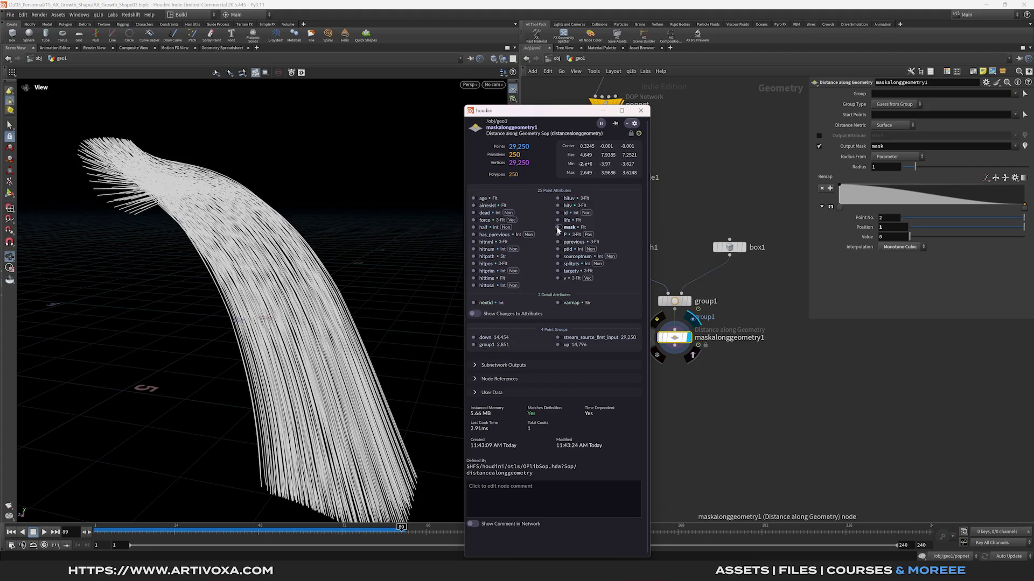
# - Close the node information window and assign group1 as the start points of maskalonggeometry1
pyautogui.click(640, 110)
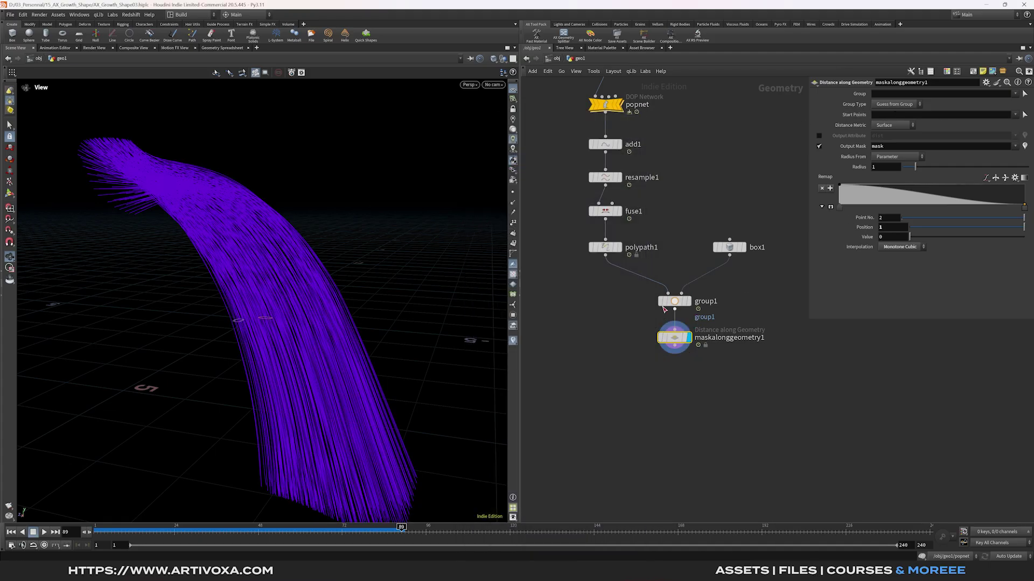
pyautogui.click(1016, 116)
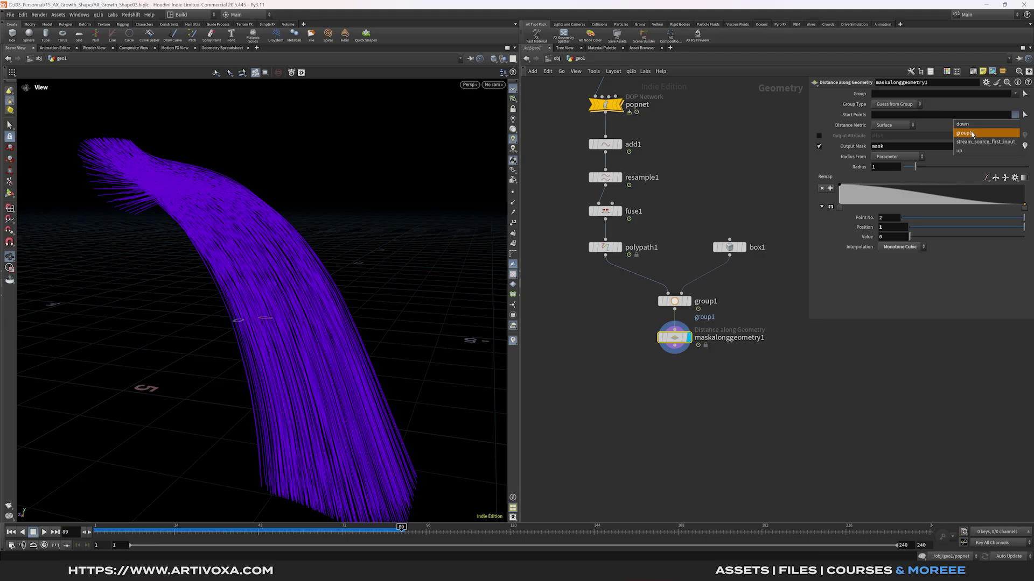
pyautogui.click(973, 135)
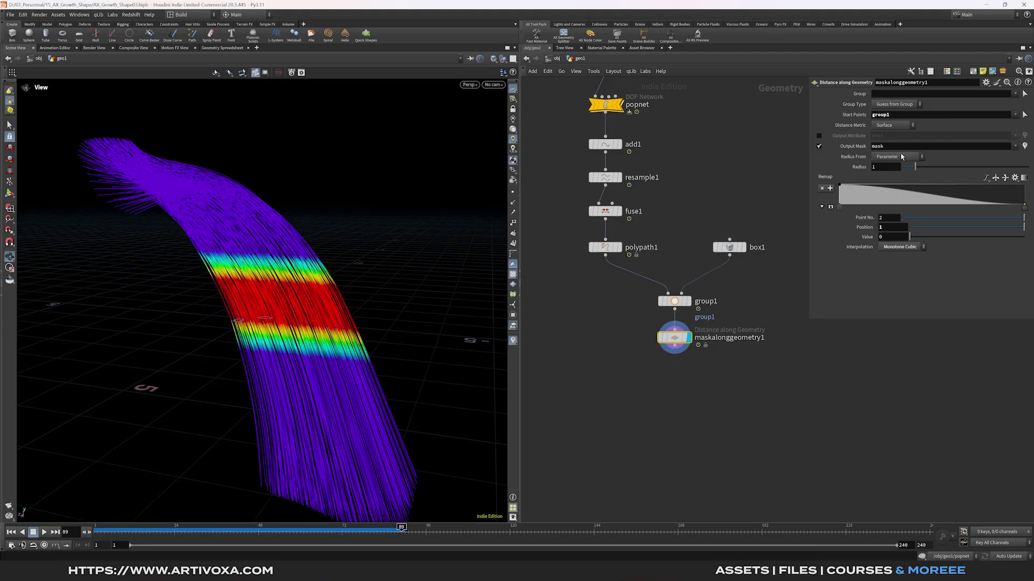
# - Set the mask radius to 15 and the remap ramp's interpolation to Linear on maskalonggeometry1
pyautogui.click(885, 169)
pyautogui.write('15')
pyautogui.press('Return')
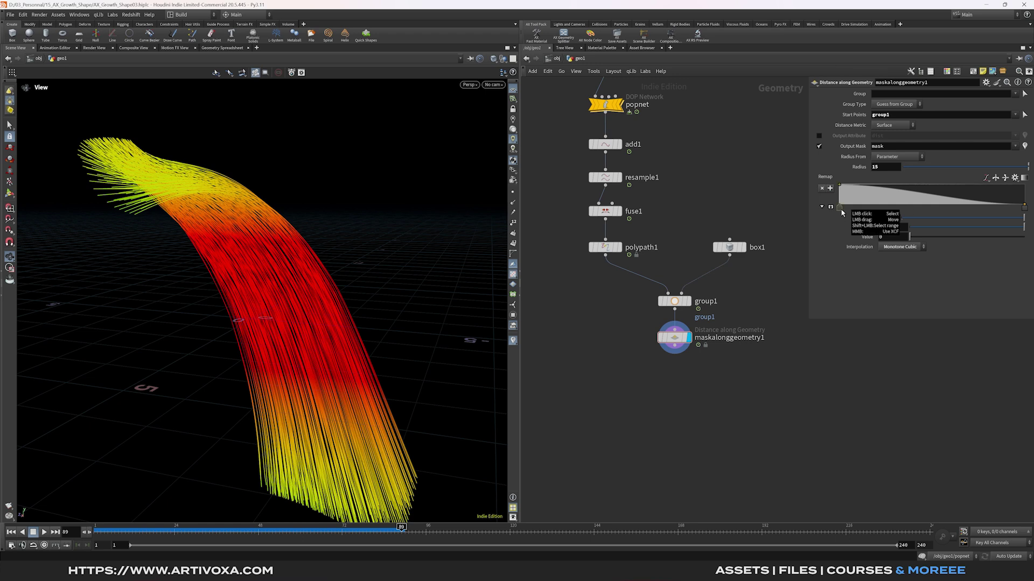
pyautogui.click(893, 248)
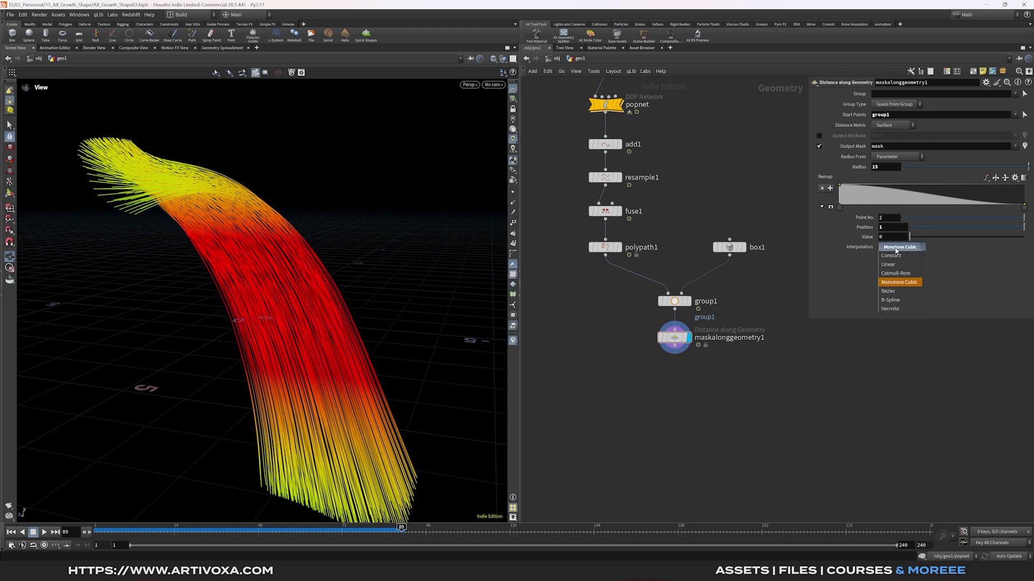
pyautogui.click(898, 264)
# - Append a displayed MOPs Shape Falloff node to maskalonggeometry1 and enable its falloff preview
pyautogui.moveTo(603, 401); pyautogui.dragTo(591, 360, button='middle')
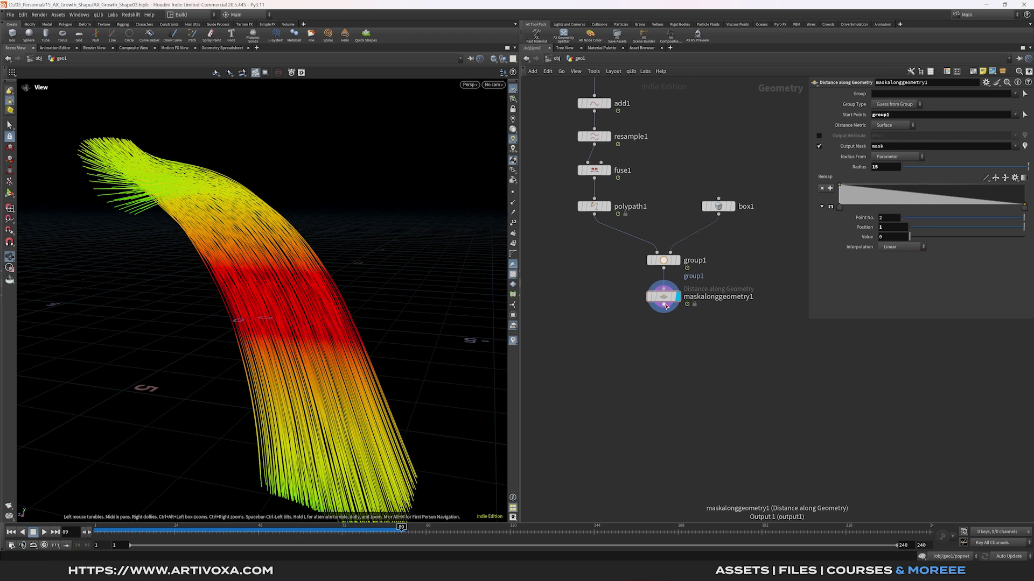
pyautogui.press('Tab')
pyautogui.write('mops shape')
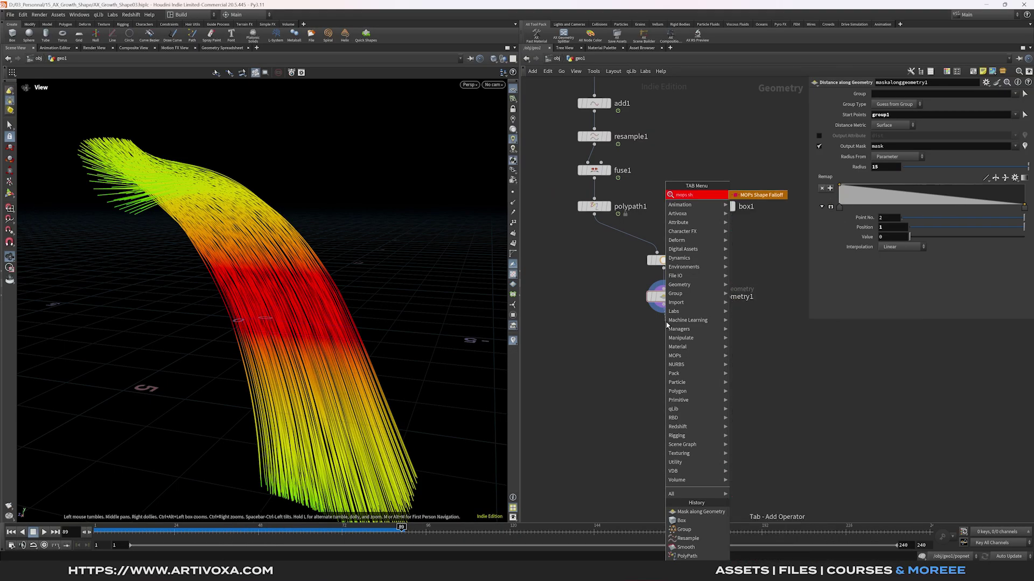
pyautogui.press('Return')
pyautogui.click(665, 323)
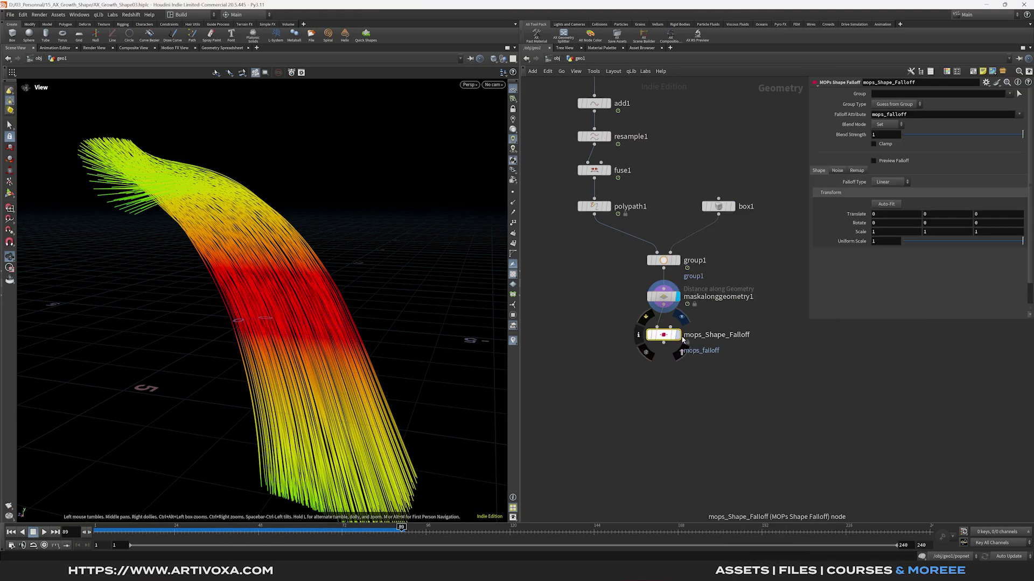
pyautogui.click(665, 338)
pyautogui.moveTo(388, 302); pyautogui.dragTo(404, 300)
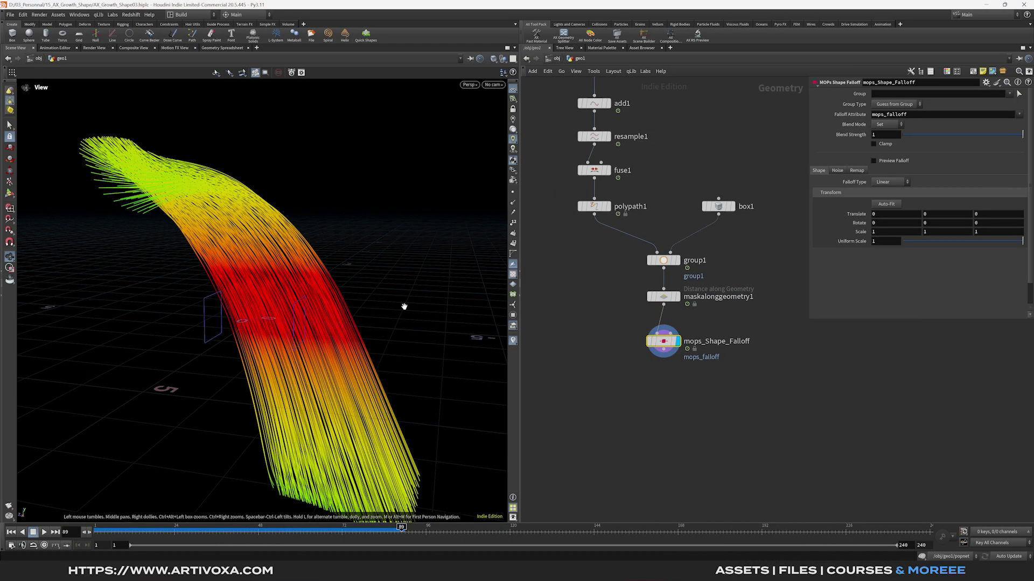
pyautogui.click(873, 160)
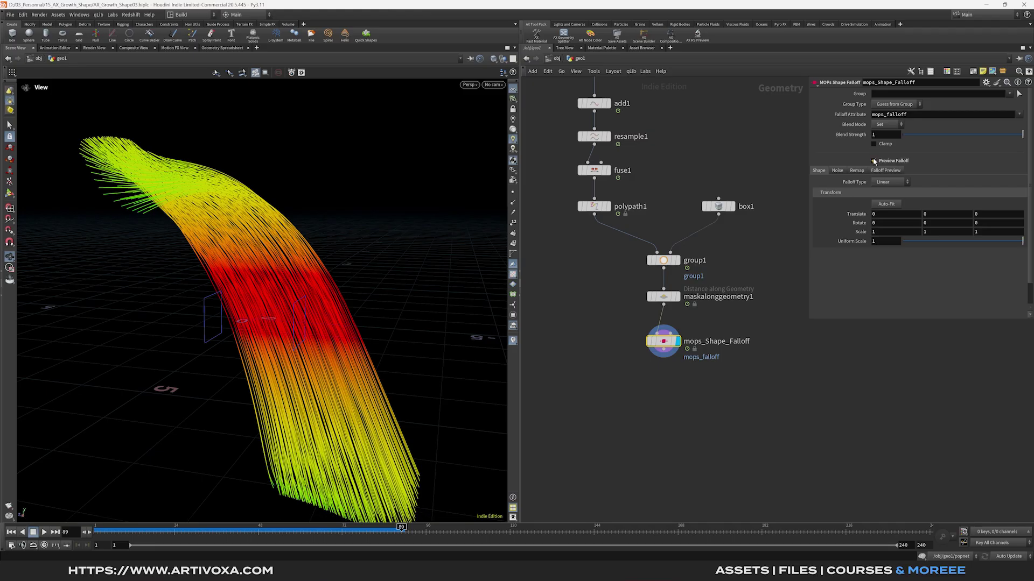
pyautogui.moveTo(334, 294); pyautogui.dragTo(342, 291)
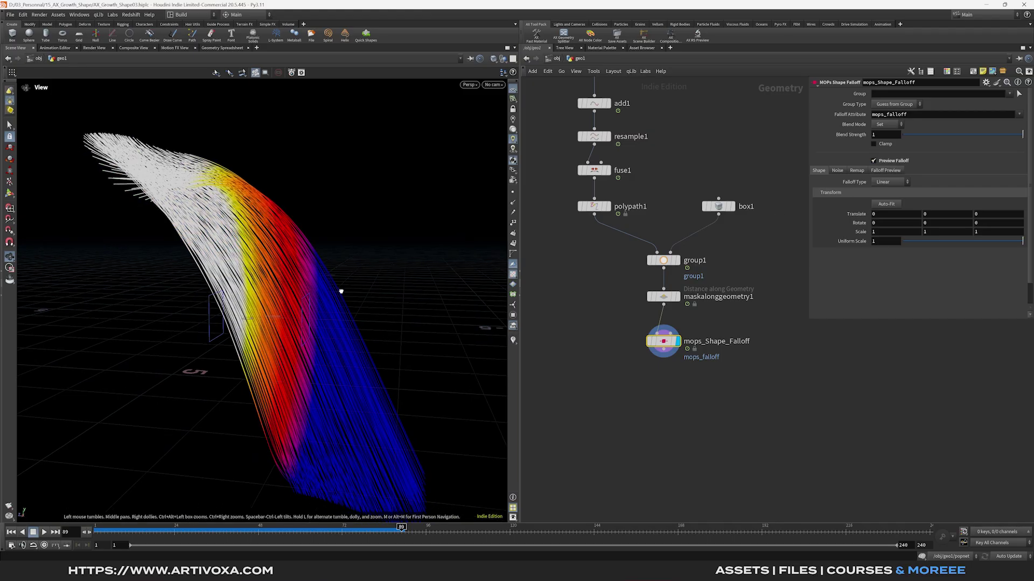
# - Rotate the linear falloff shape about 25.5 degrees around X and set its Z scale to 1.4
pyautogui.click(8, 209)
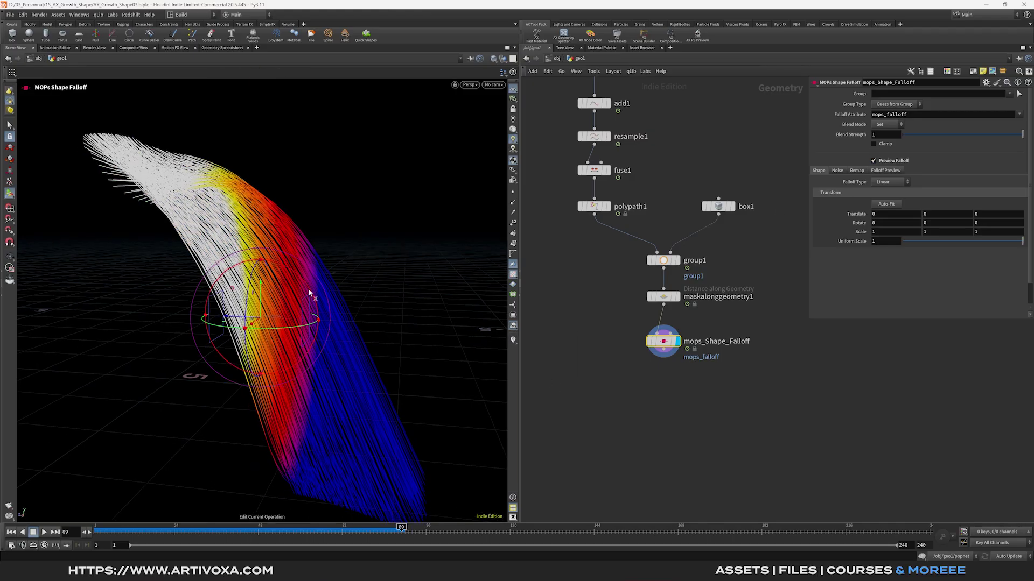
pyautogui.moveTo(309, 291); pyautogui.dragTo(286, 280)
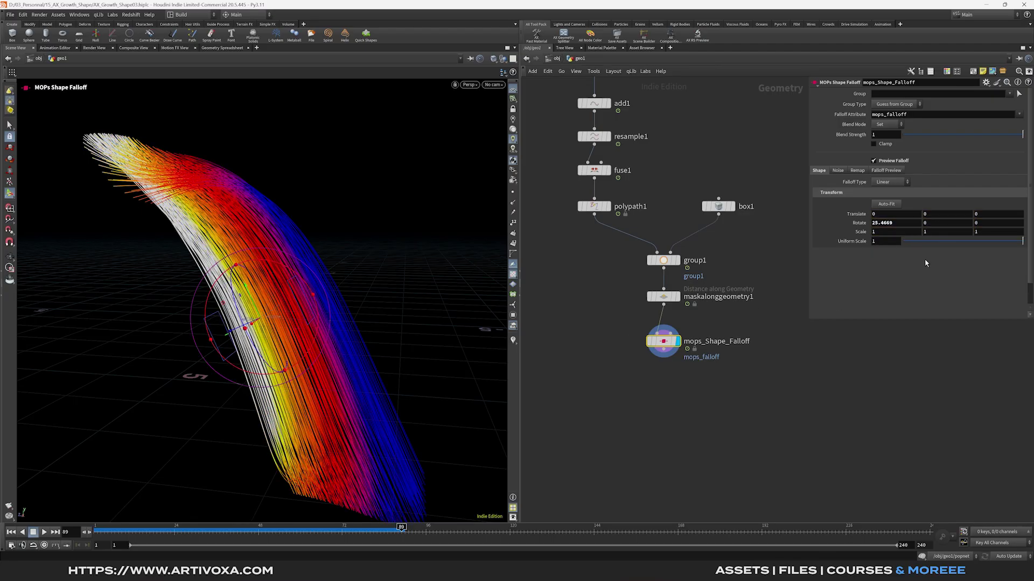
pyautogui.moveTo(977, 232); pyautogui.dragTo(999, 229, button='middle')
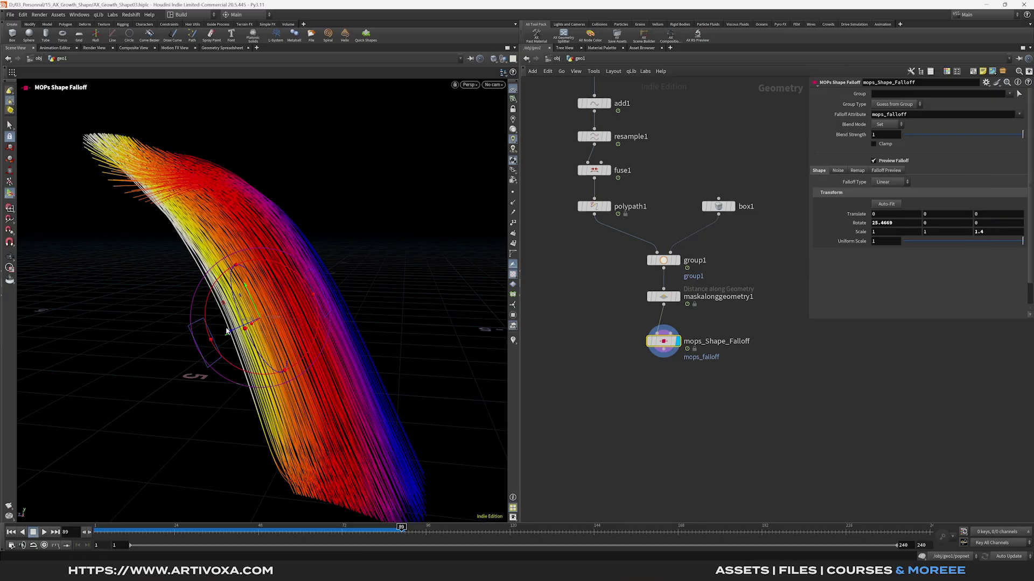
pyautogui.press('Escape')
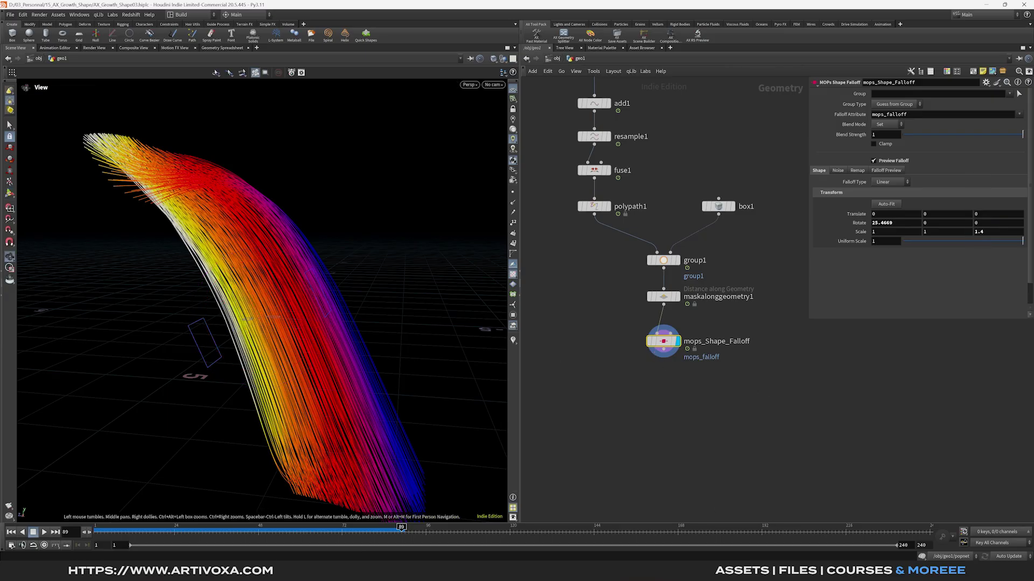
# - Append a displayed Color node to mops_Shape_Falloff and set its color type to Ramp from Attribute
pyautogui.click(664, 356)
pyautogui.click(671, 379)
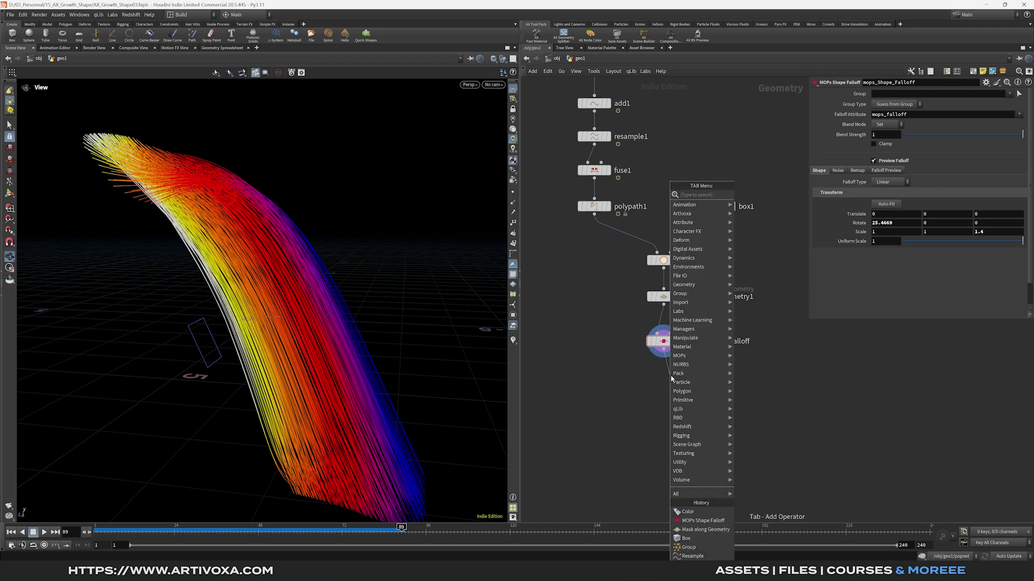
pyautogui.moveTo(716, 201)
pyautogui.click(770, 226)
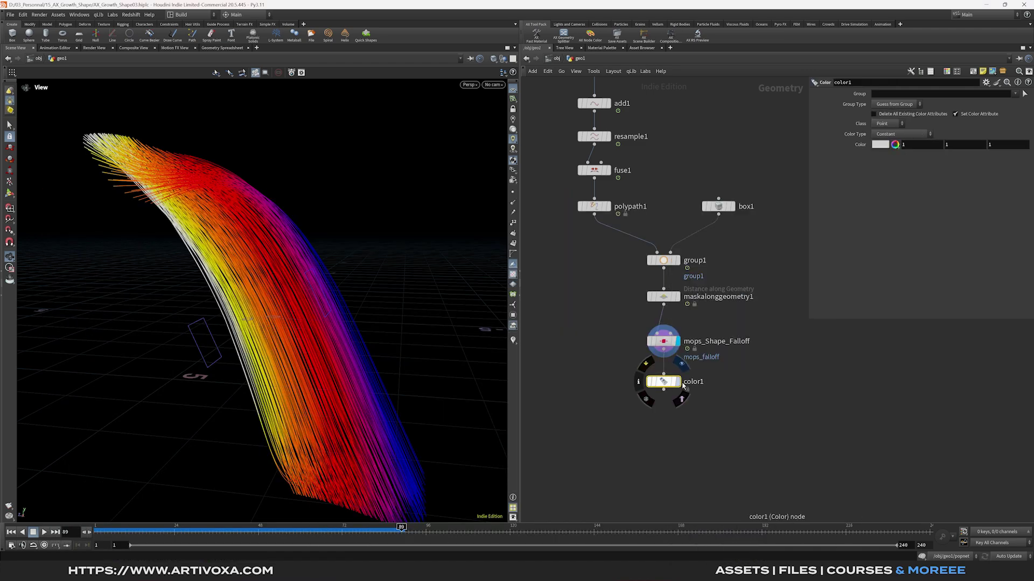
pyautogui.click(681, 383)
pyautogui.click(884, 135)
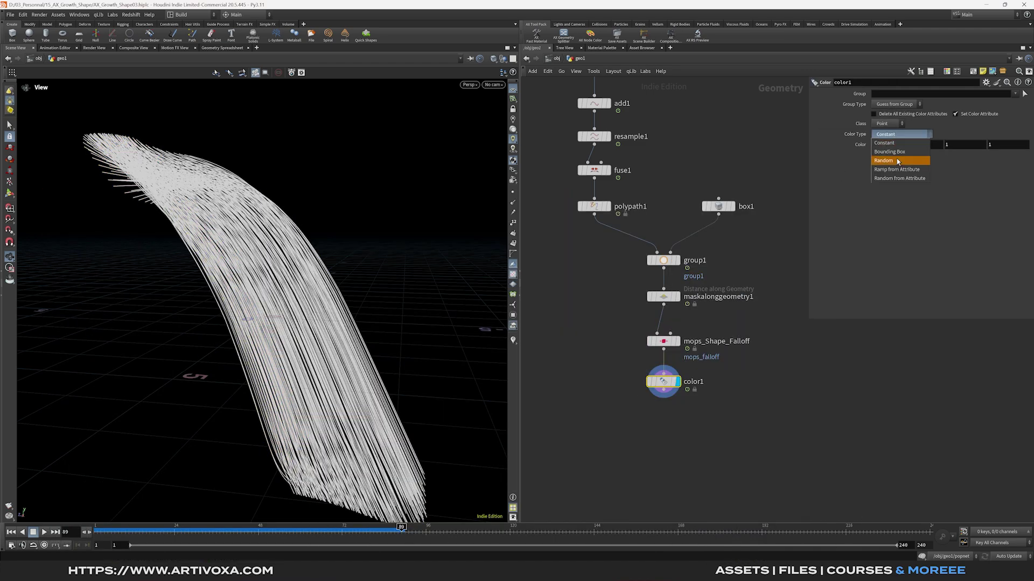
pyautogui.click(897, 173)
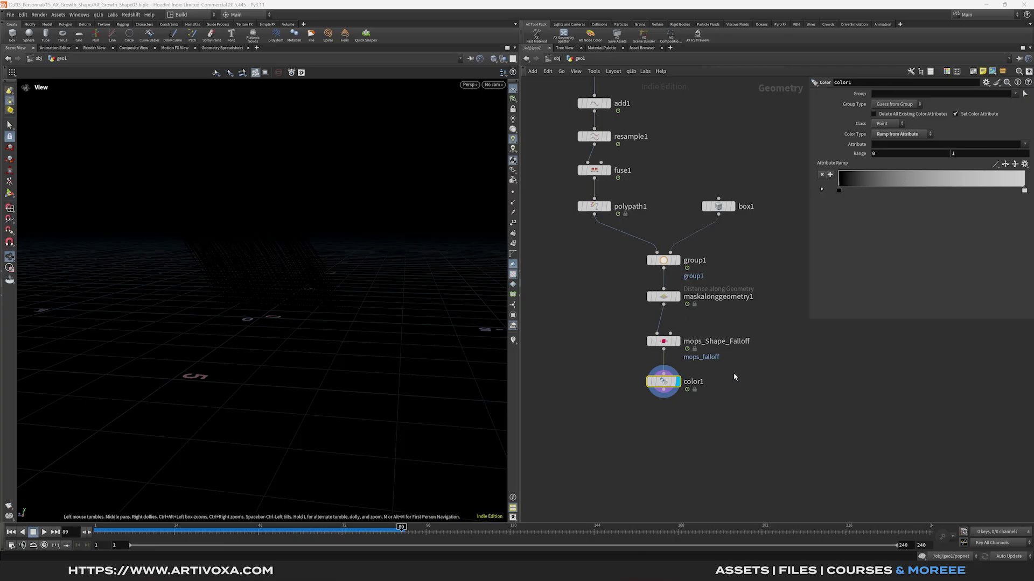
# - Drive color1's ramp with the mops_falloff attribute and apply the Plasma ramp preset
pyautogui.click(1025, 146)
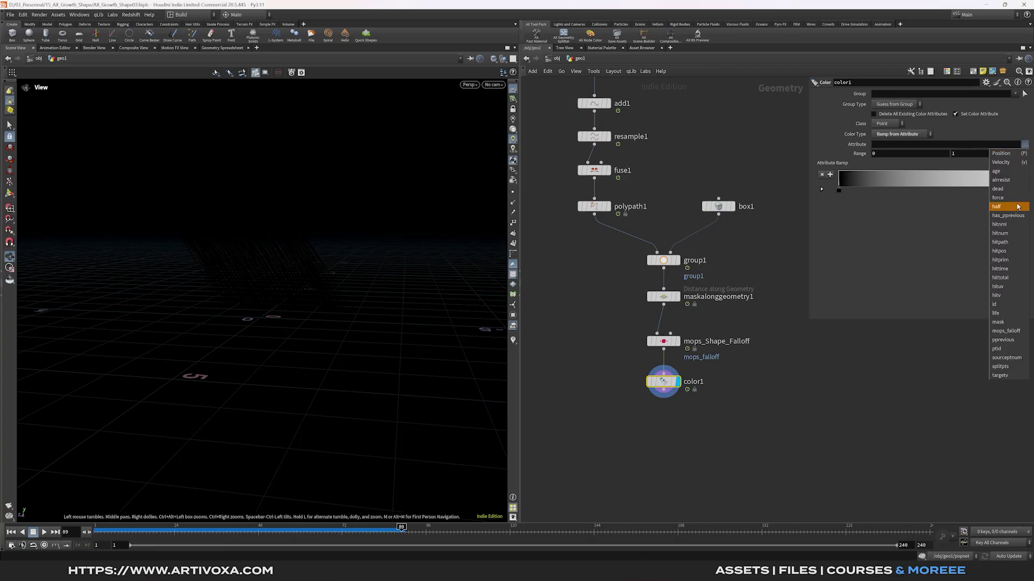
pyautogui.click(1008, 325)
pyautogui.click(1024, 166)
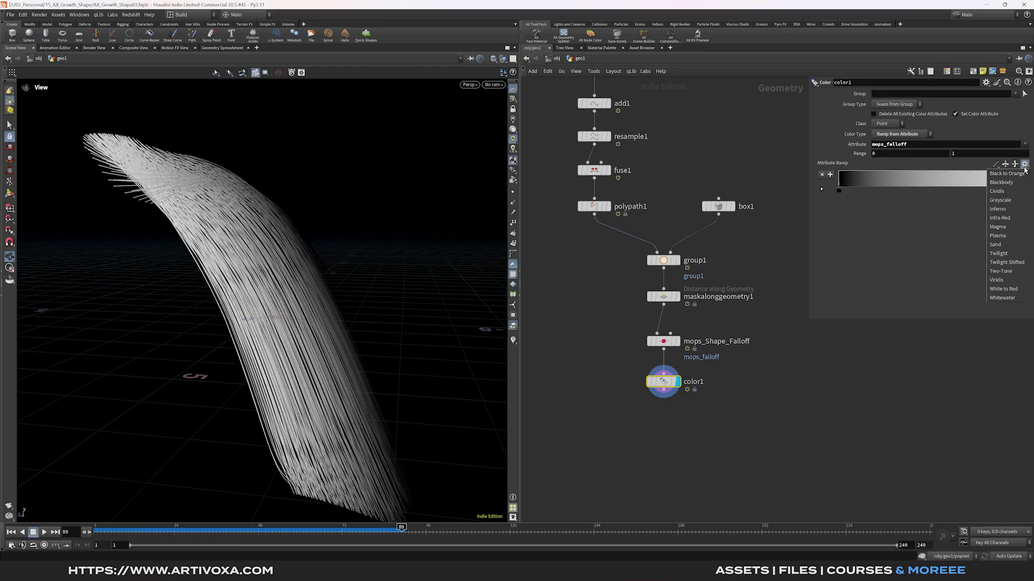
pyautogui.click(999, 237)
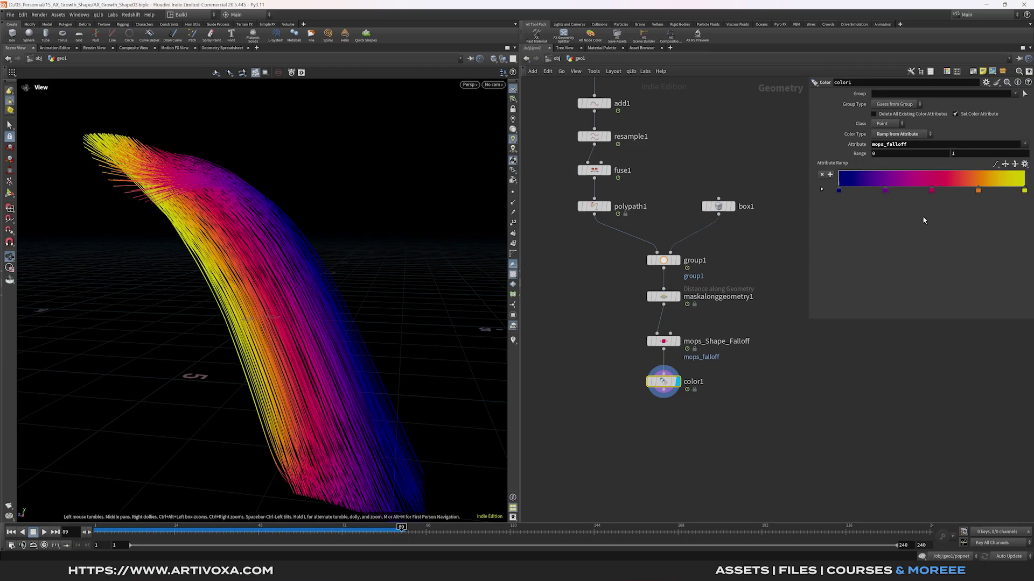
# - Append a displayed Soft Transform node to color1
pyautogui.scroll(-1, 738, 393)
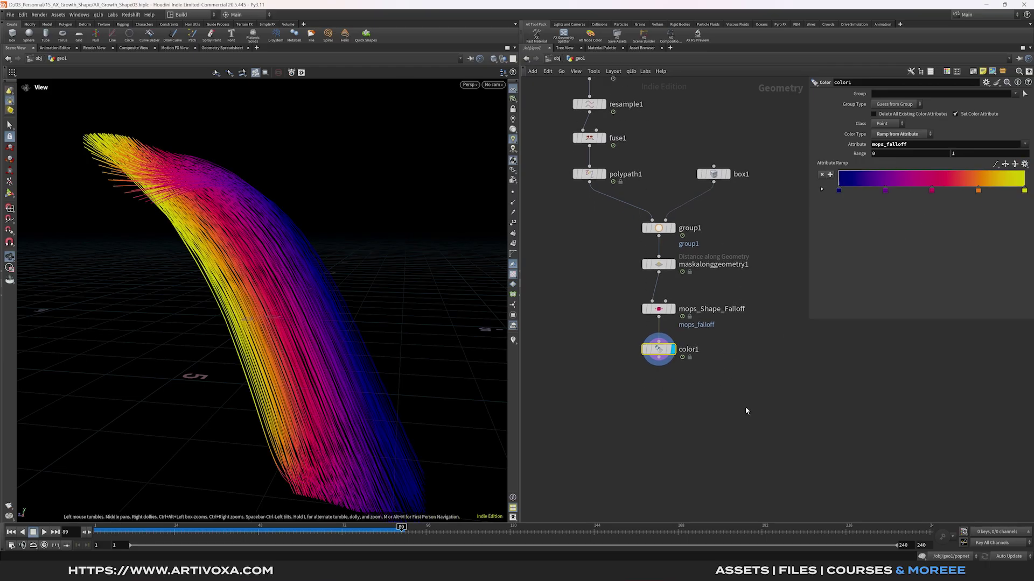
pyautogui.scroll(-1, 661, 344)
pyautogui.press('Tab')
pyautogui.moveTo(694, 195)
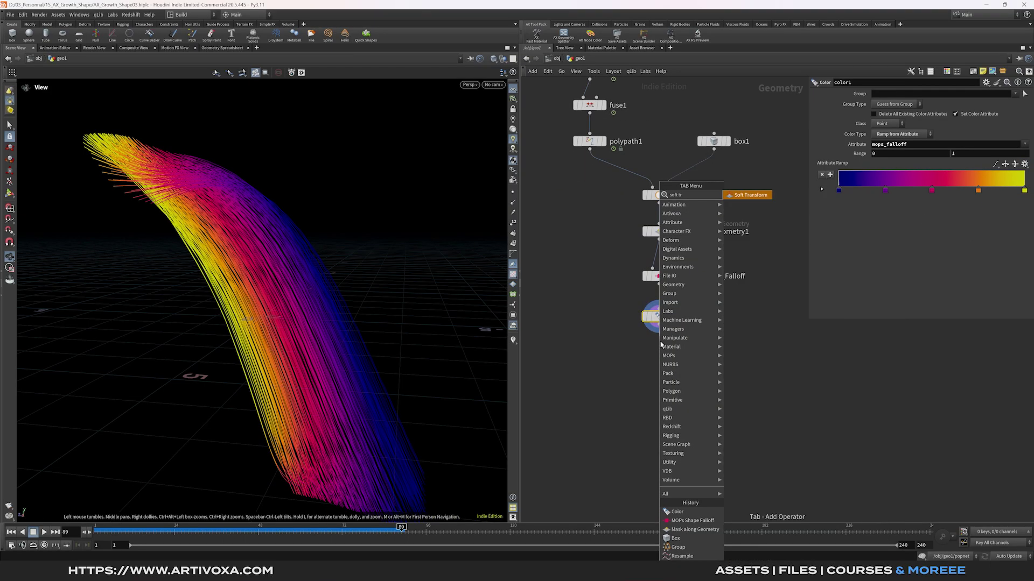
pyautogui.click(750, 231)
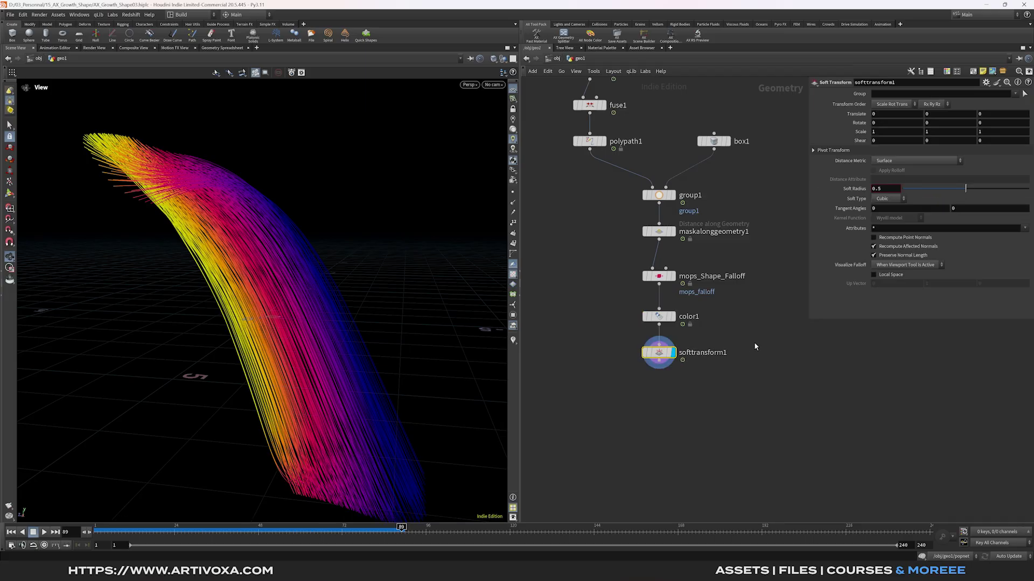
# - Set the Soft Transform's distance metric to Attribute and its distance attribute to mask
pyautogui.click(886, 161)
pyautogui.click(894, 170)
pyautogui.click(919, 180)
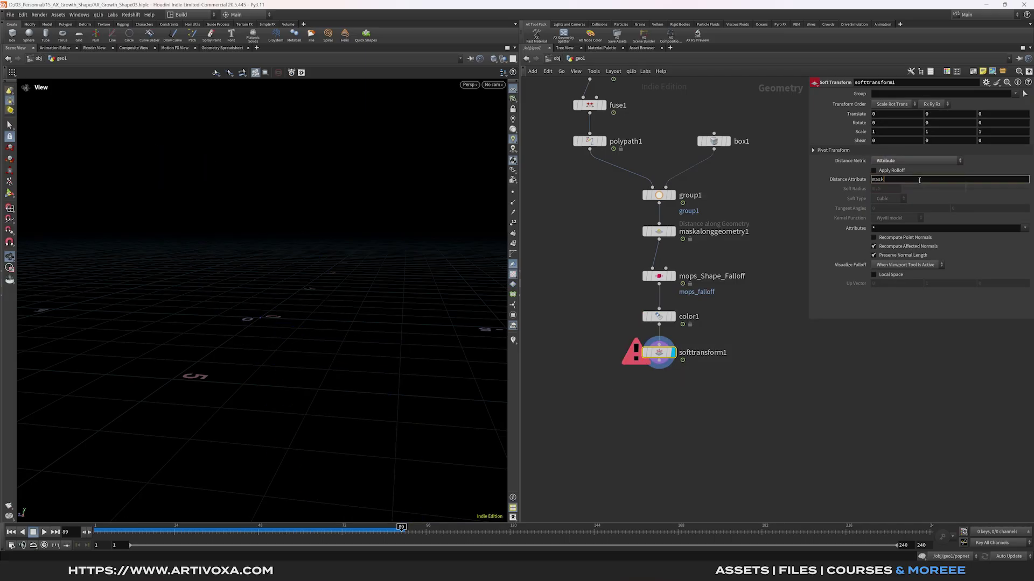
pyautogui.write('mask')
pyautogui.press('Return')
pyautogui.moveTo(758, 223); pyautogui.dragTo(613, 249)
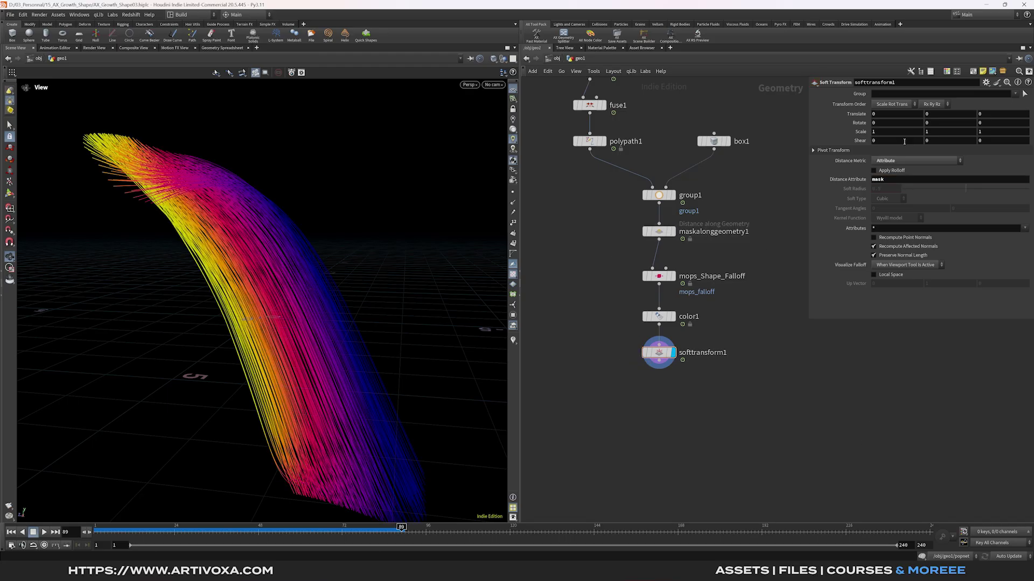
# - Set softtransform1's Z scale to 0.5 and compare the shape with the color1 output
pyautogui.click(996, 134)
pyautogui.write('0.5')
pyautogui.press('Return')
pyautogui.moveTo(301, 259); pyautogui.dragTo(286, 294)
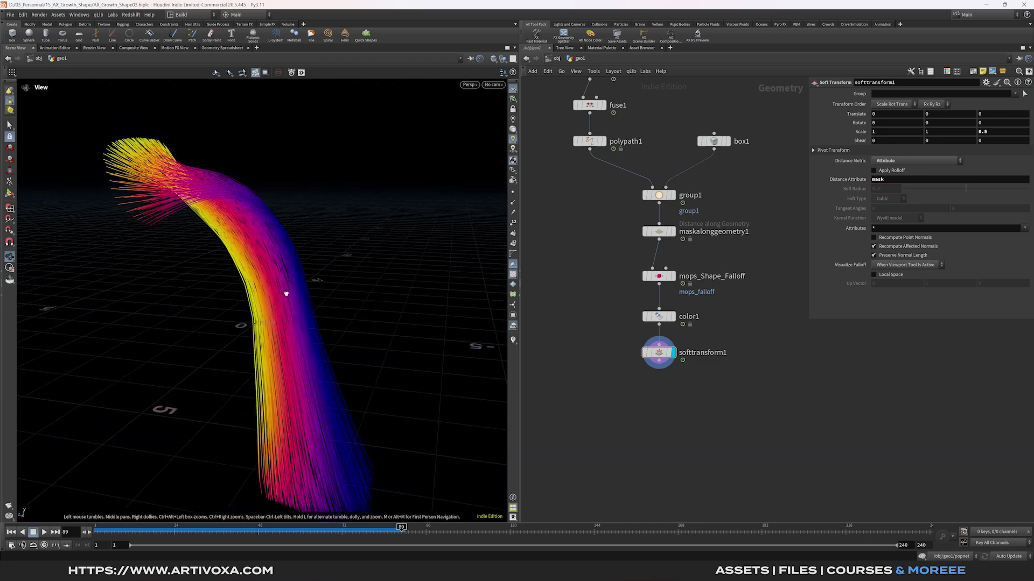
pyautogui.click(674, 317)
pyautogui.click(675, 354)
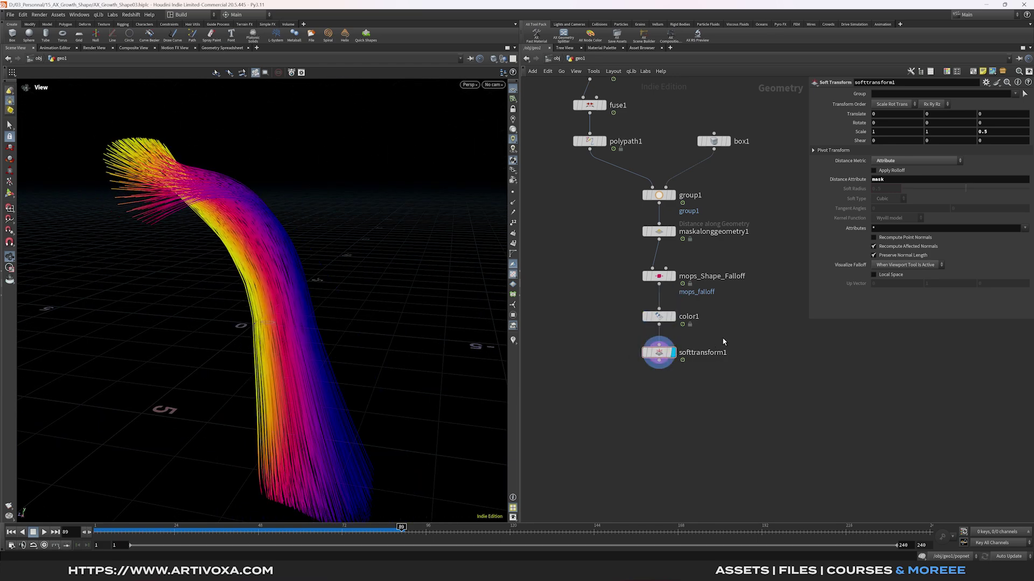
# - Append a Bend node to softtransform1 and make it the displayed node
pyautogui.press('Tab')
pyautogui.write('bend')
pyautogui.press('Return')
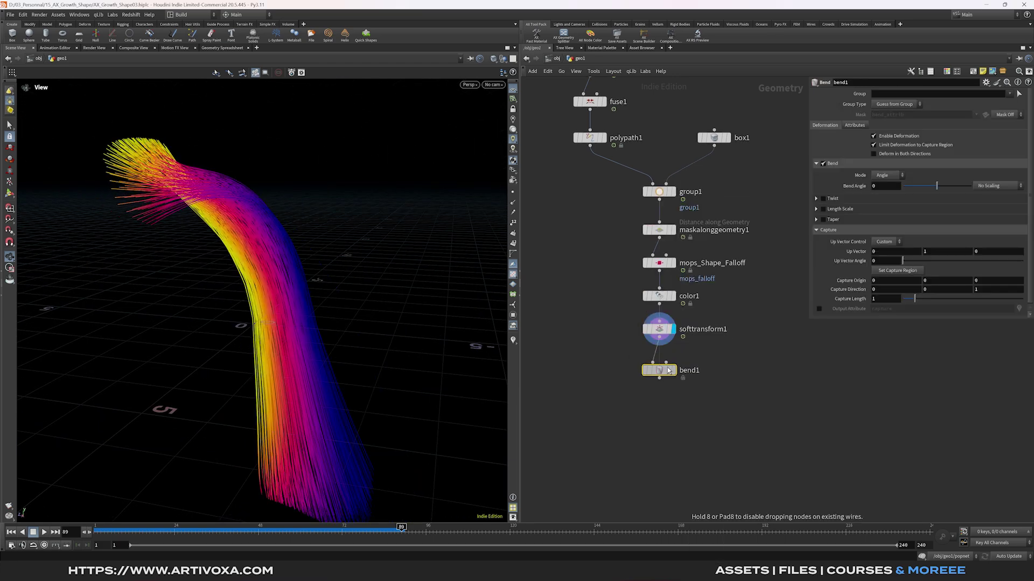
pyautogui.click(673, 364)
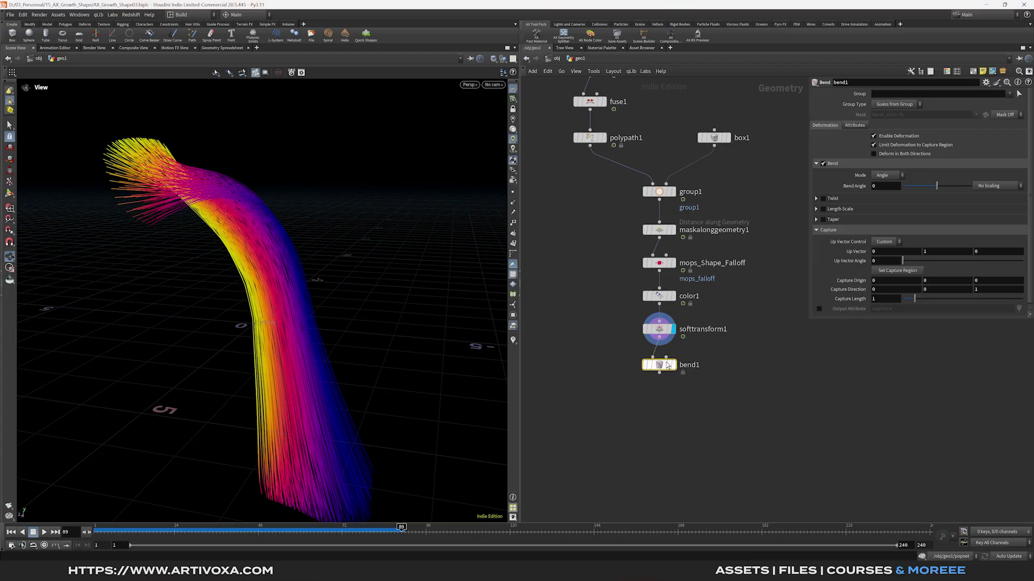
pyautogui.click(673, 364)
# - Draw the bend's capture region vertically through the curves from top to bottom in the front view, about 8.5 units long
pyautogui.moveTo(253, 282); pyautogui.dragTo(292, 285)
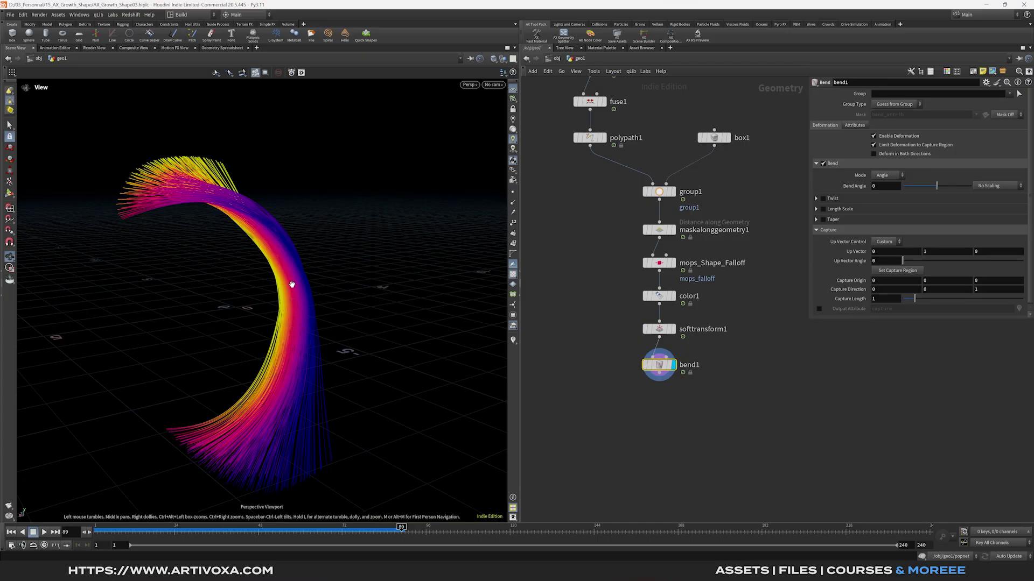
pyautogui.hotkey('space', '3')
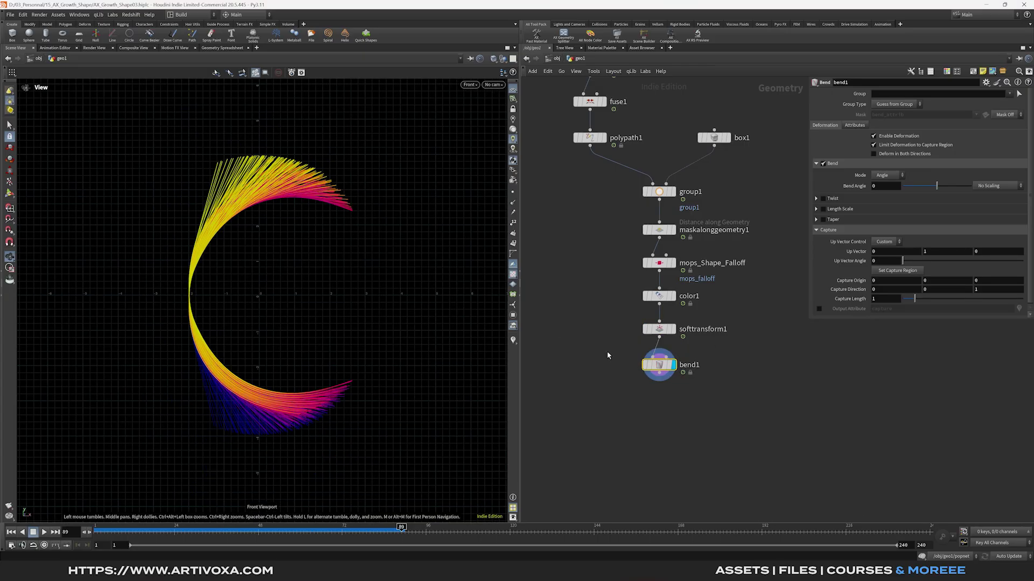
pyautogui.moveTo(808, 319); pyautogui.dragTo(799, 368)
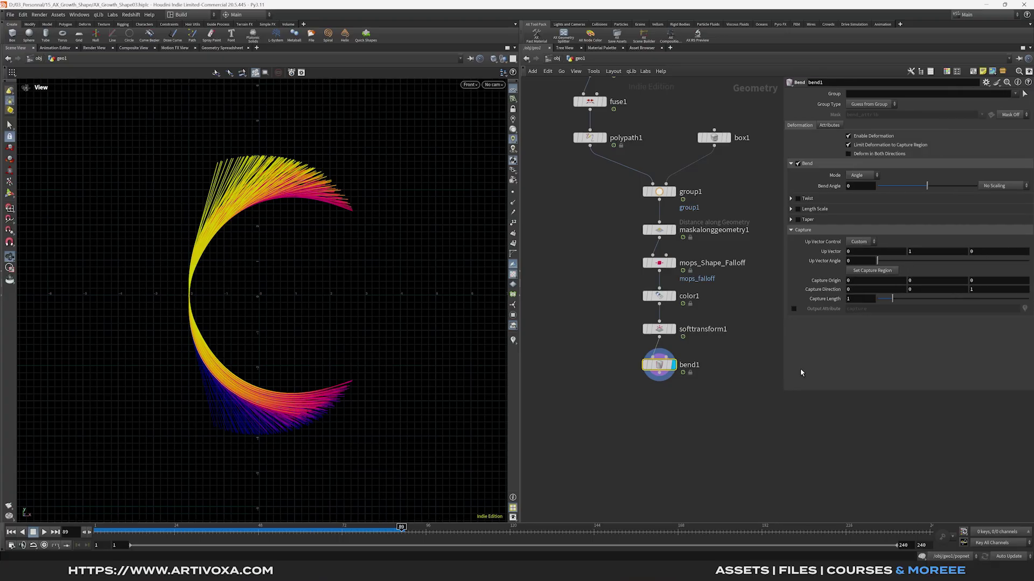
pyautogui.click(871, 271)
pyautogui.moveTo(265, 144); pyautogui.dragTo(263, 441)
pyautogui.press('Escape')
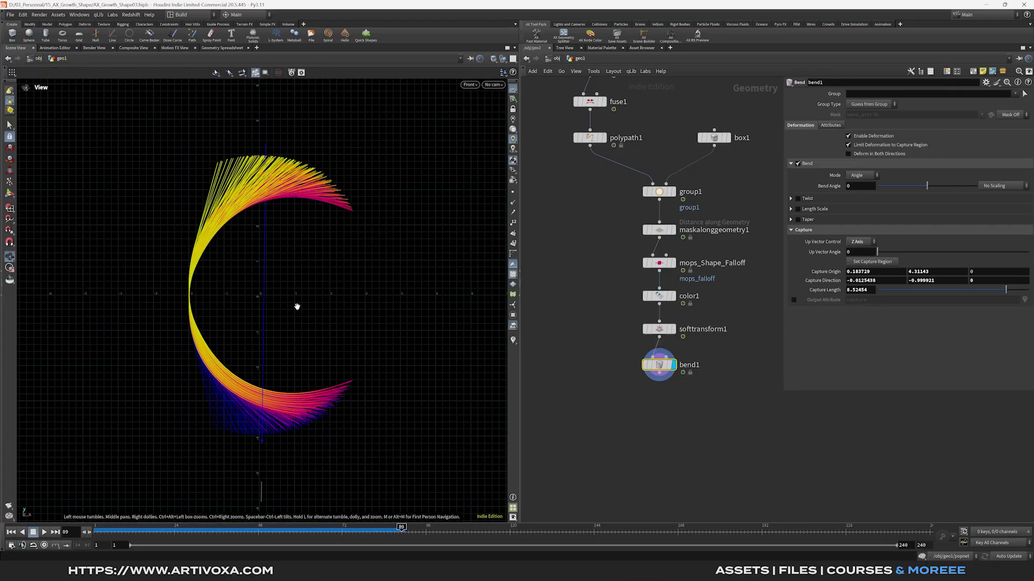
# - Set the bend angle to 610 and inspect the curled curves in the perspective view
pyautogui.hotkey('space', '1')
pyautogui.press('Return')
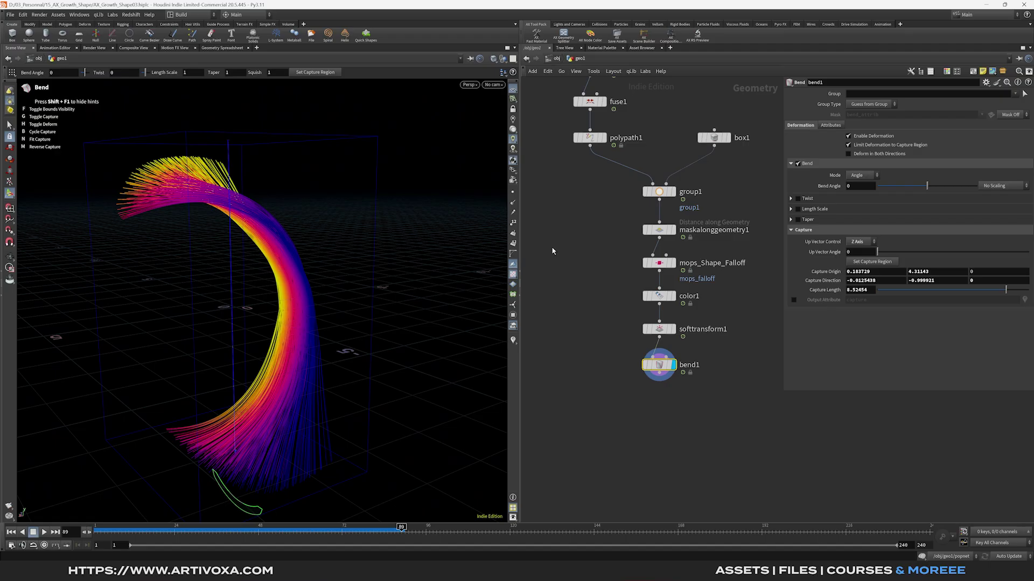
pyautogui.moveTo(927, 186); pyautogui.dragTo(976, 186)
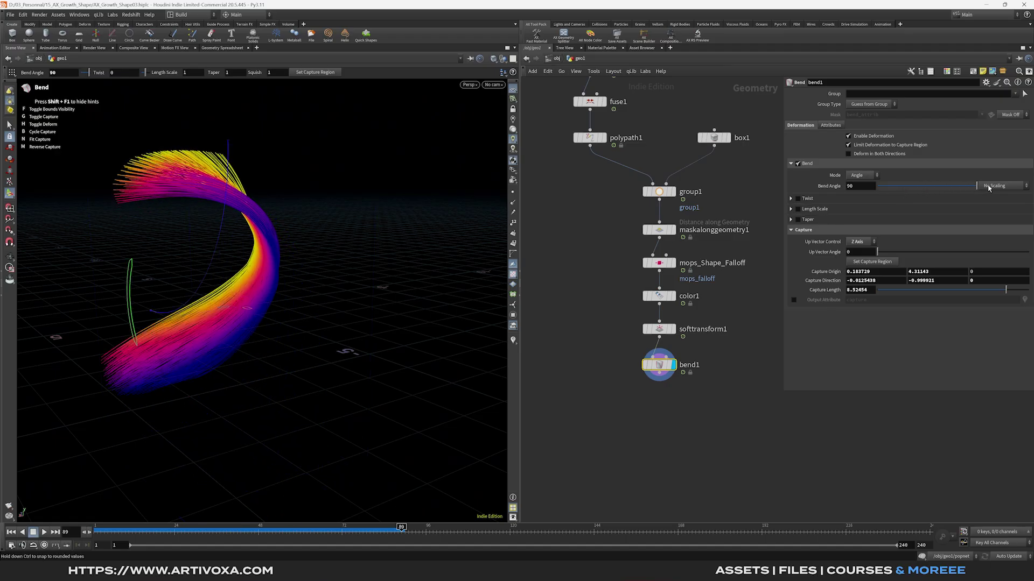
pyautogui.click(866, 187)
pyautogui.write('610')
pyautogui.press('Return')
pyautogui.press('Escape')
pyautogui.moveTo(228, 166); pyautogui.dragTo(253, 155)
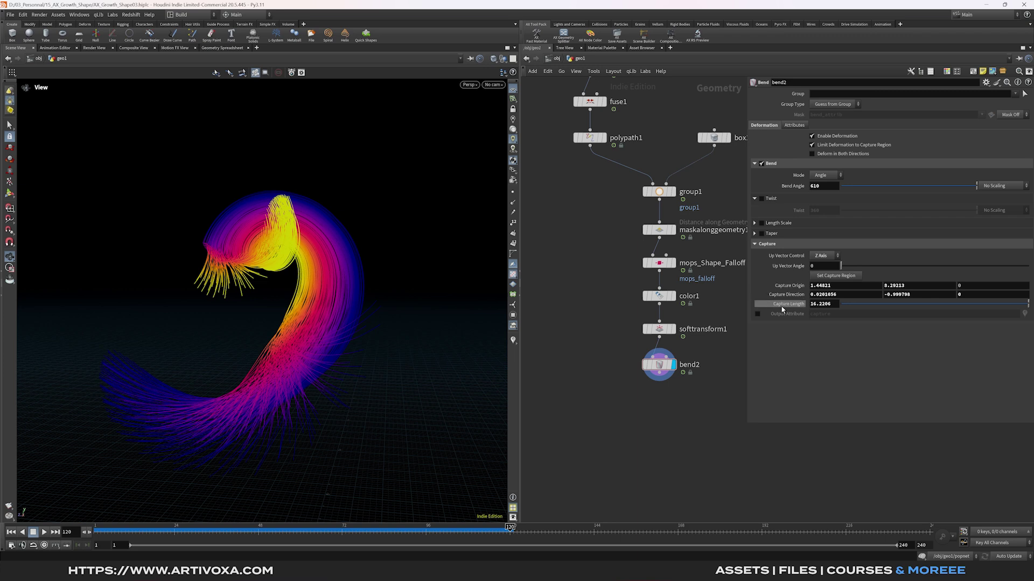
# - Append a Time Shift node to bend2 and make it the displayed node
pyautogui.moveTo(695, 373); pyautogui.dragTo(651, 365, button='middle')
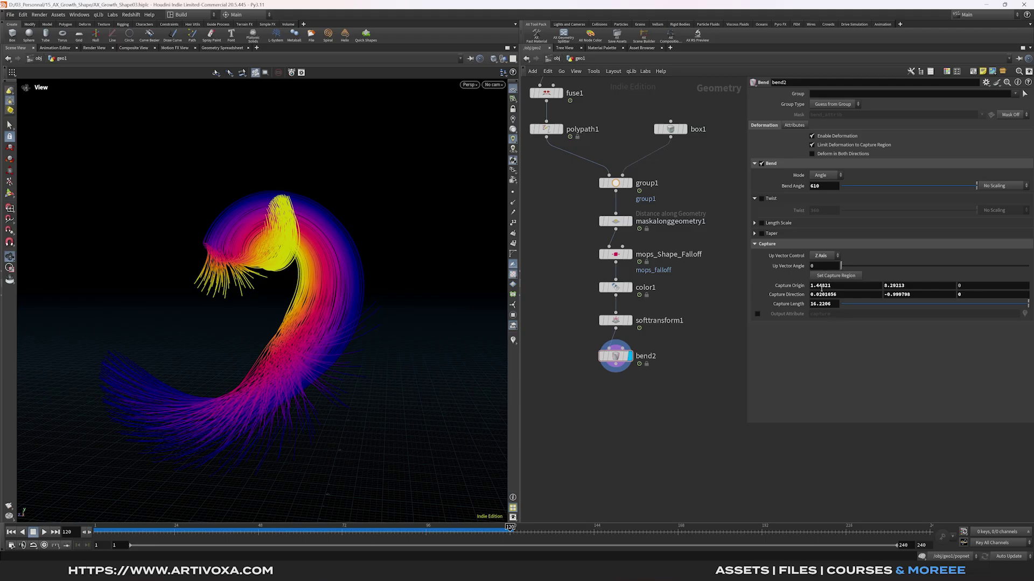
pyautogui.moveTo(707, 358); pyautogui.dragTo(716, 343, button='middle')
pyautogui.press('Tab')
pyautogui.write('timeshift')
pyautogui.press('Return')
pyautogui.click(625, 382)
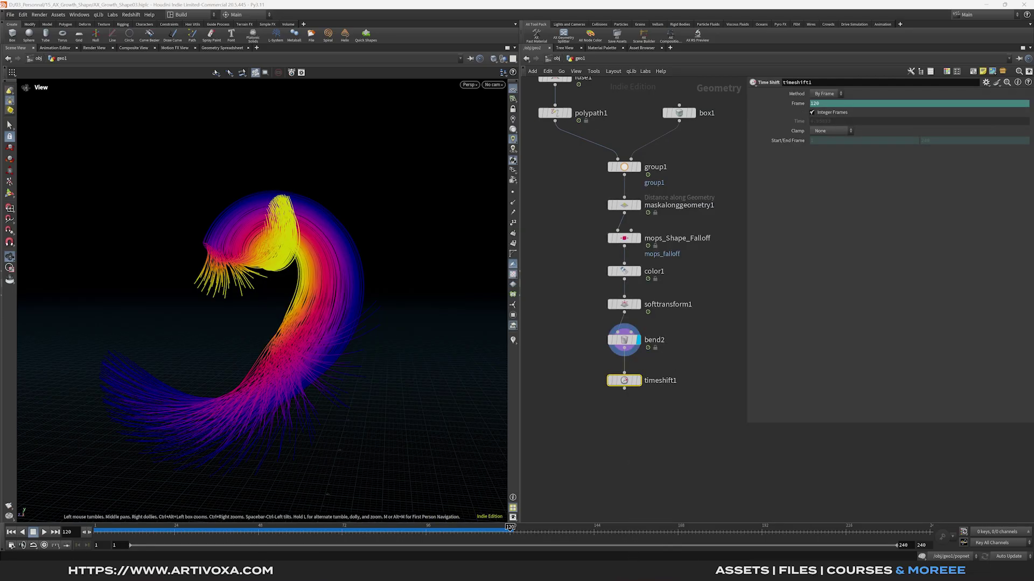
pyautogui.click(638, 380)
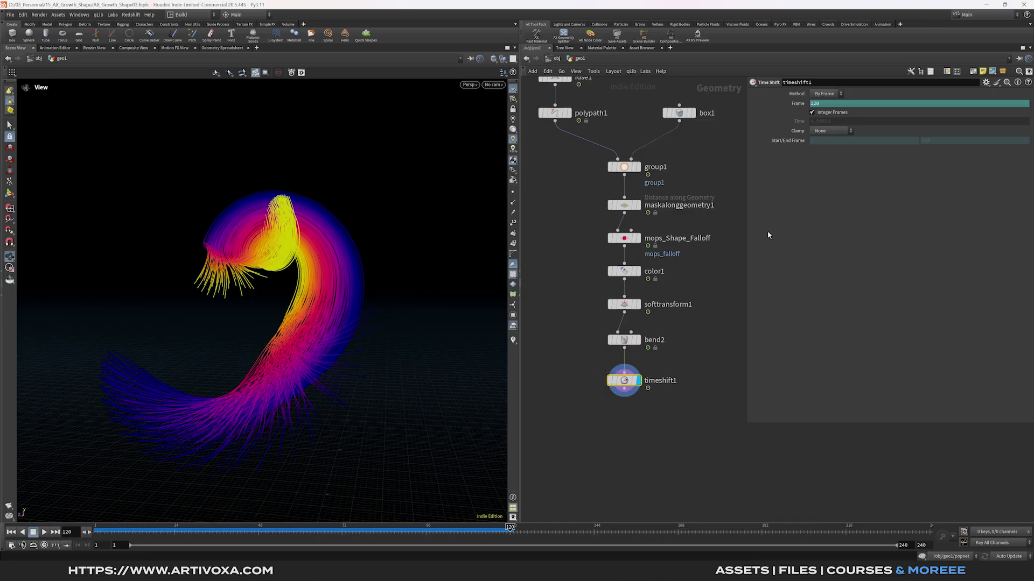
# - Delete the channel on the Time Shift's Frame parameter and set the frame to 150
pyautogui.rightClick(797, 105)
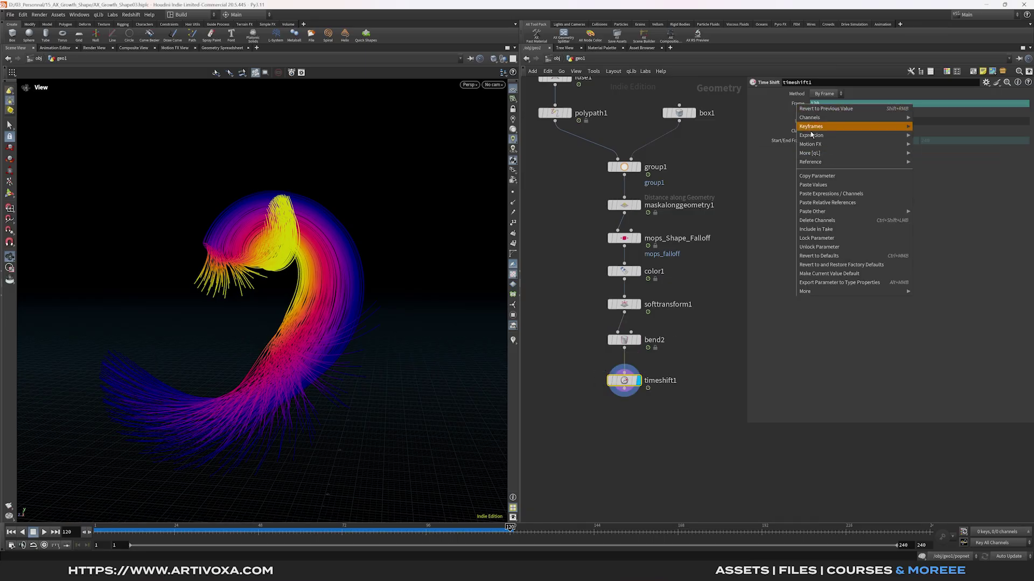
pyautogui.click(817, 220)
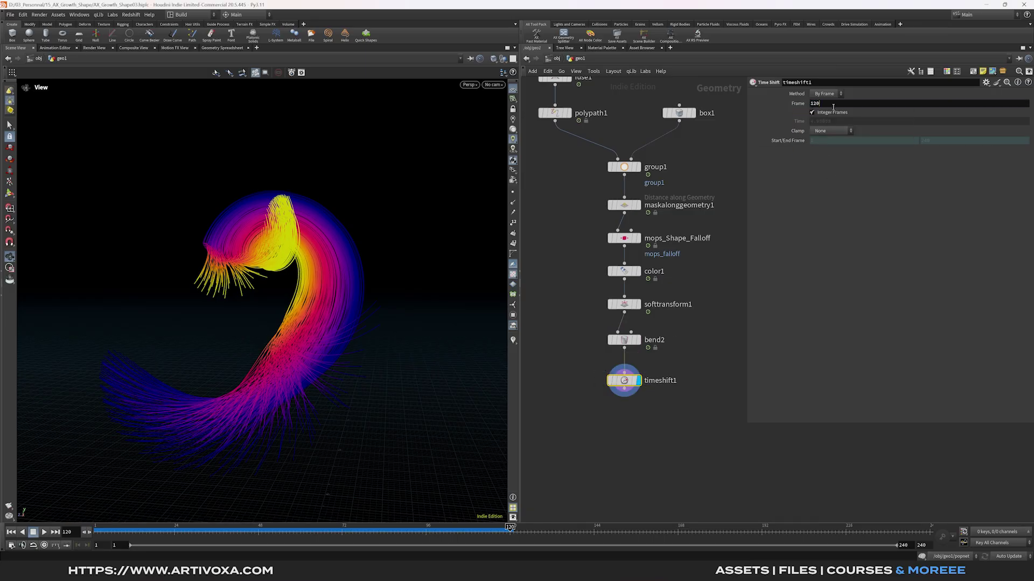
pyautogui.click(833, 104)
pyautogui.write('15')
pyautogui.press('Return')
pyautogui.moveTo(253, 269)
pyautogui.mouseDown()
pyautogui.moveTo(176, 249)
pyautogui.moveTo(291, 282)
pyautogui.mouseUp()
# - Append a Transform node to timeshift1 and make it the displayed node
pyautogui.moveTo(581, 391); pyautogui.dragTo(578, 334, button='middle')
pyautogui.press('Tab')
pyautogui.write('tr')
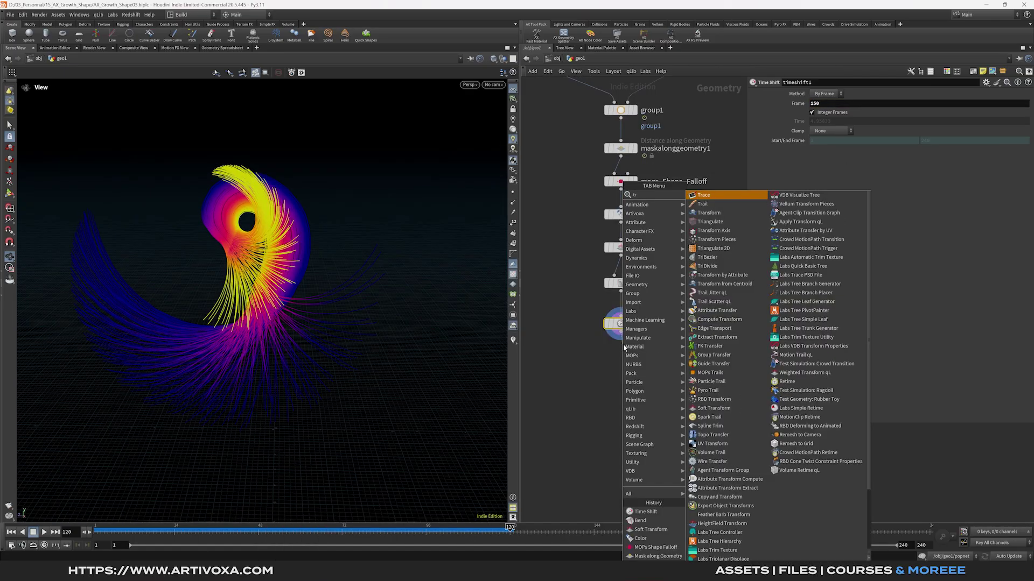
pyautogui.write('ans')
pyautogui.press('Return')
pyautogui.click(637, 364)
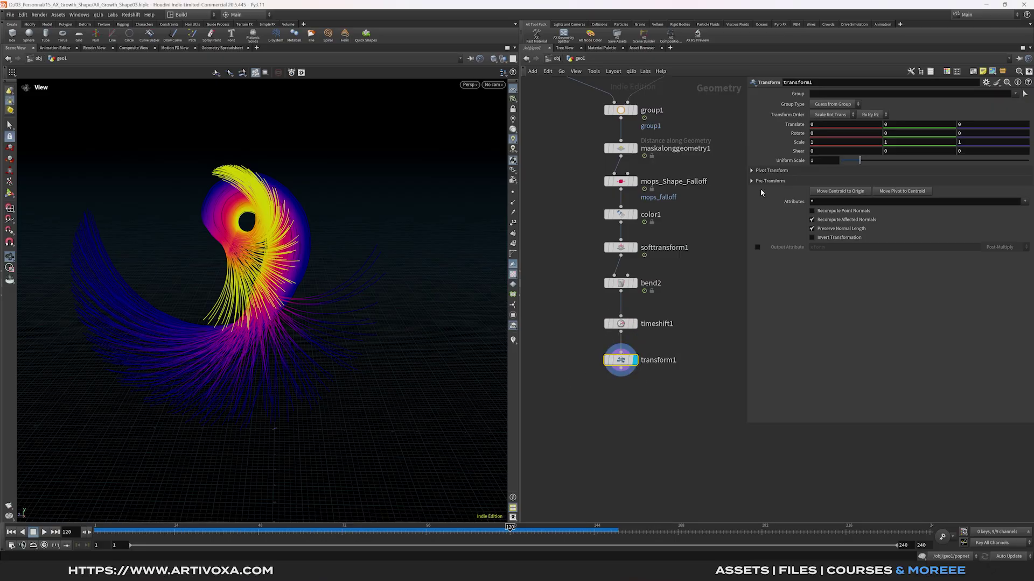
# - Set transform1's translation to -1.8, -6.31 and -9.98
pyautogui.click(821, 126)
pyautogui.write('-1.8')
pyautogui.press('Return')
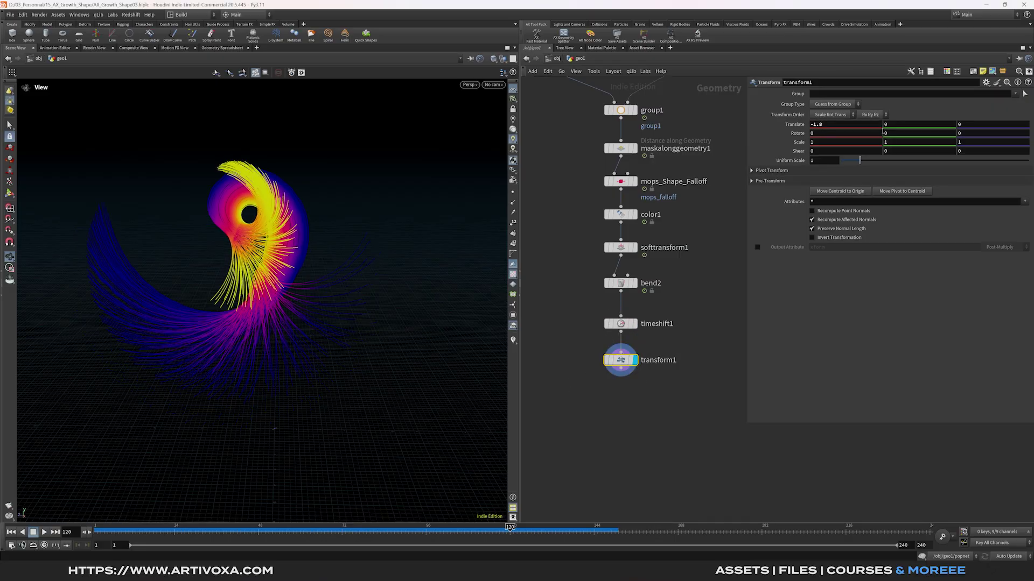
pyautogui.click(899, 125)
pyautogui.write('-6.31')
pyautogui.press('Return')
pyautogui.click(980, 126)
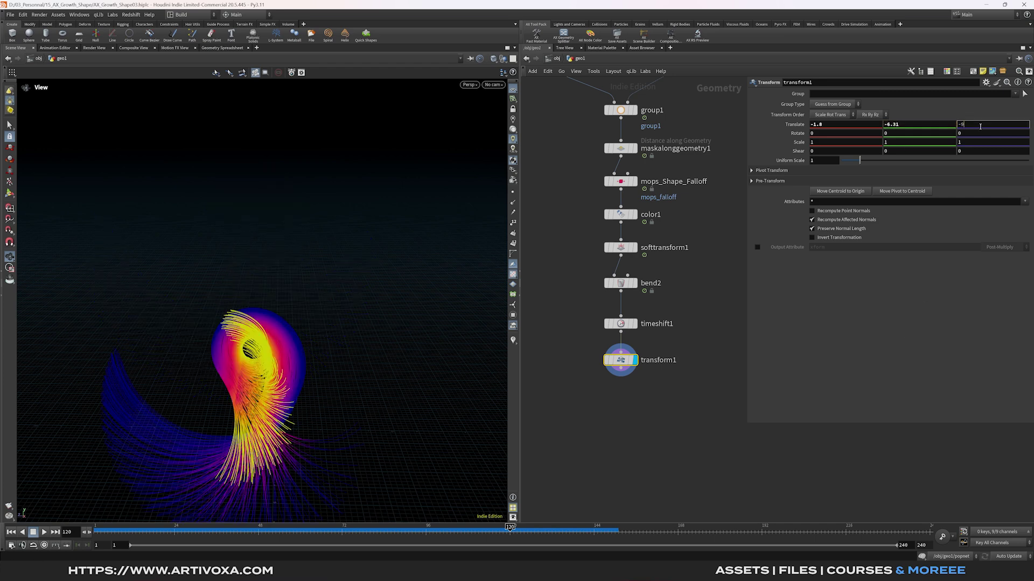
pyautogui.press('Return')
# - Set transform1's rotation to 45, 4 and 85
pyautogui.click(824, 135)
pyautogui.write('45')
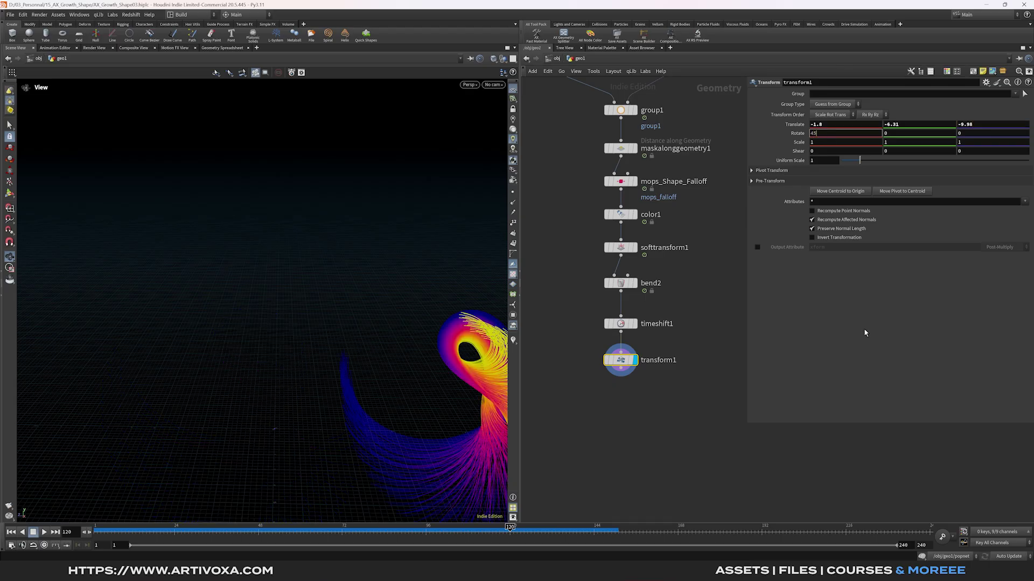
pyautogui.press('Tab')
pyautogui.write('4')
pyautogui.press('Return')
pyautogui.click(982, 134)
pyautogui.write('85')
pyautogui.press('Return')
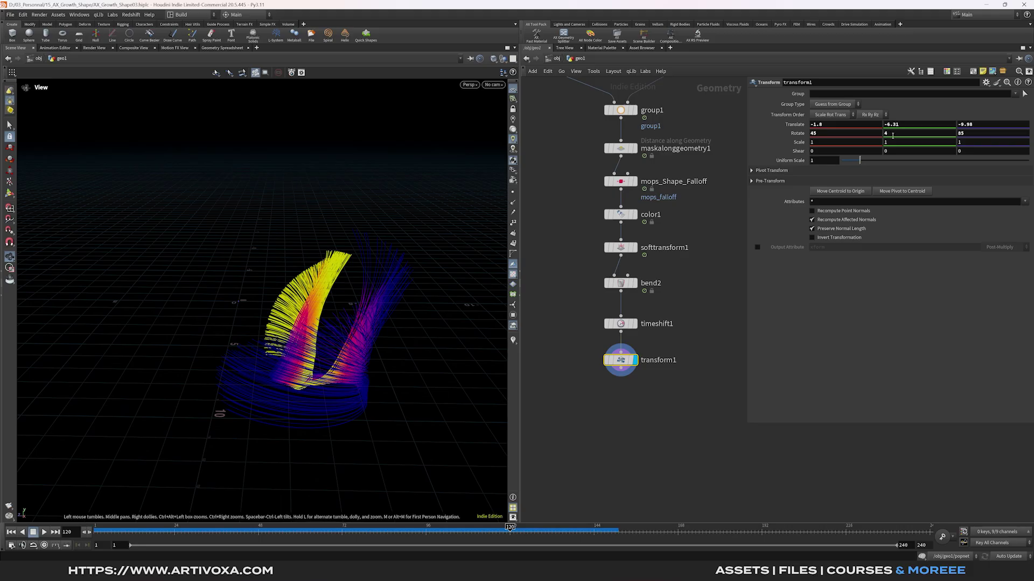
# - Set transform1's X scale to 2 and Z scale to 0.7
pyautogui.click(826, 143)
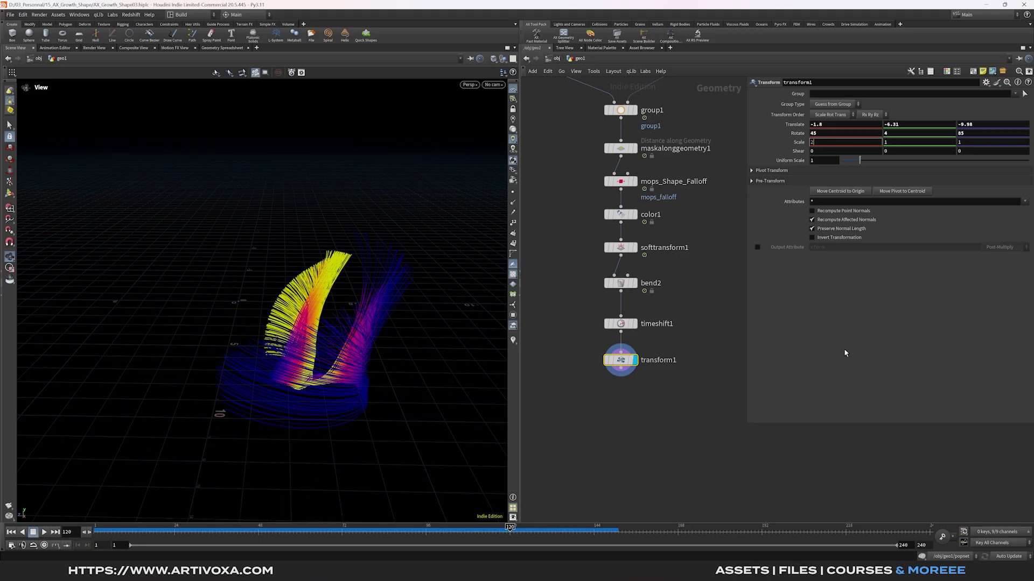
pyautogui.press('Return')
pyautogui.click(974, 143)
pyautogui.write('0.7')
pyautogui.press('Return')
pyautogui.moveTo(360, 317); pyautogui.dragTo(409, 318)
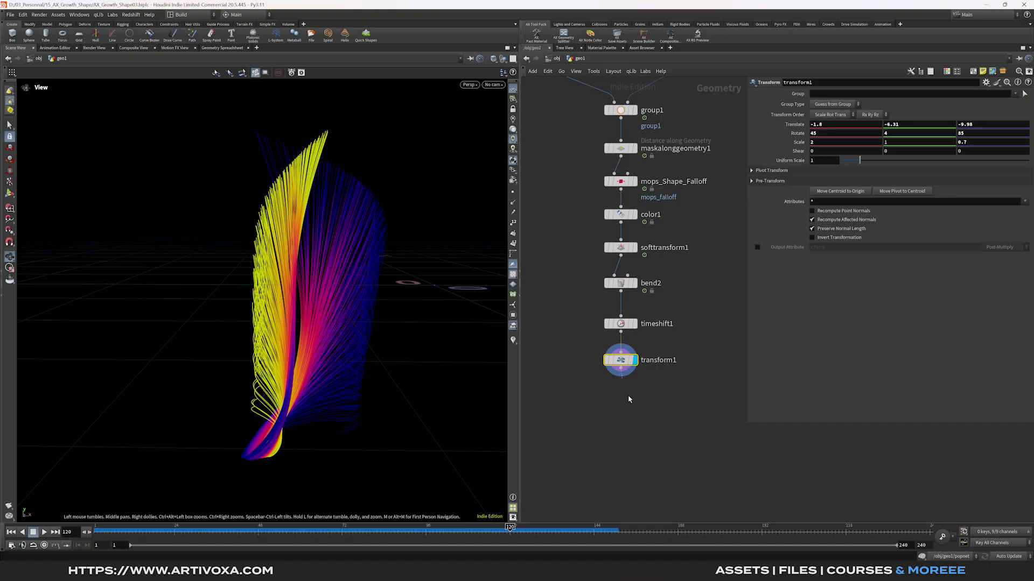
# - Append a displayed Orientation Along Curve node to transform1
pyautogui.press('Tab')
pyautogui.write('orient al')
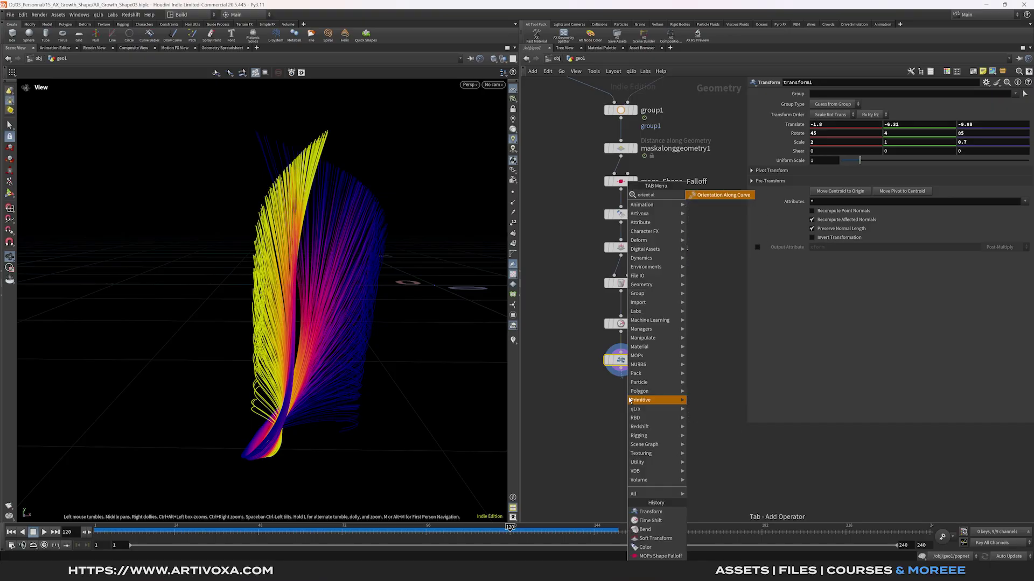
pyautogui.press('Return')
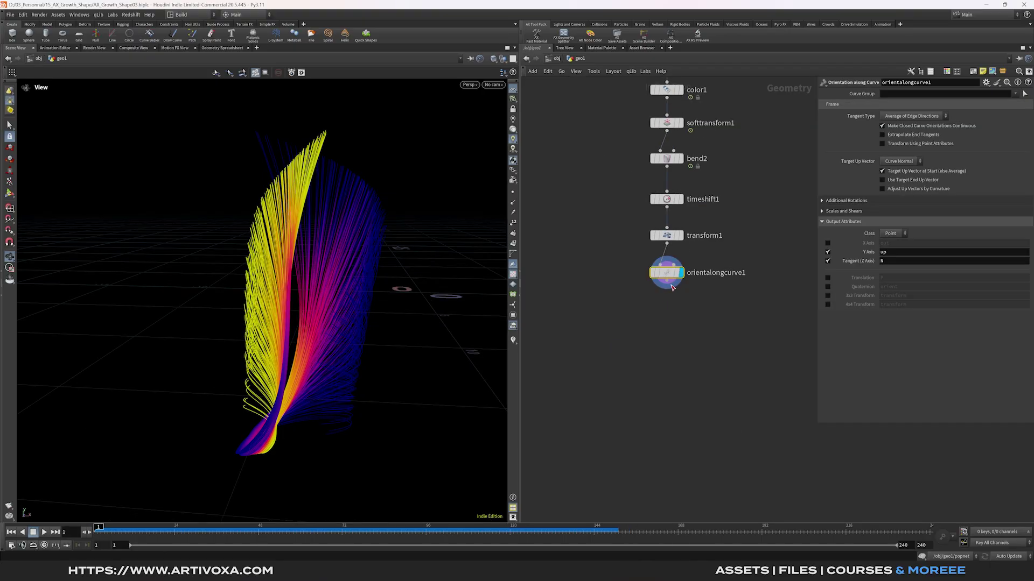
# - Append a Sweep node to orientalongcurve1
pyautogui.press('Tab')
pyautogui.write('sweep')
pyautogui.press('Return')
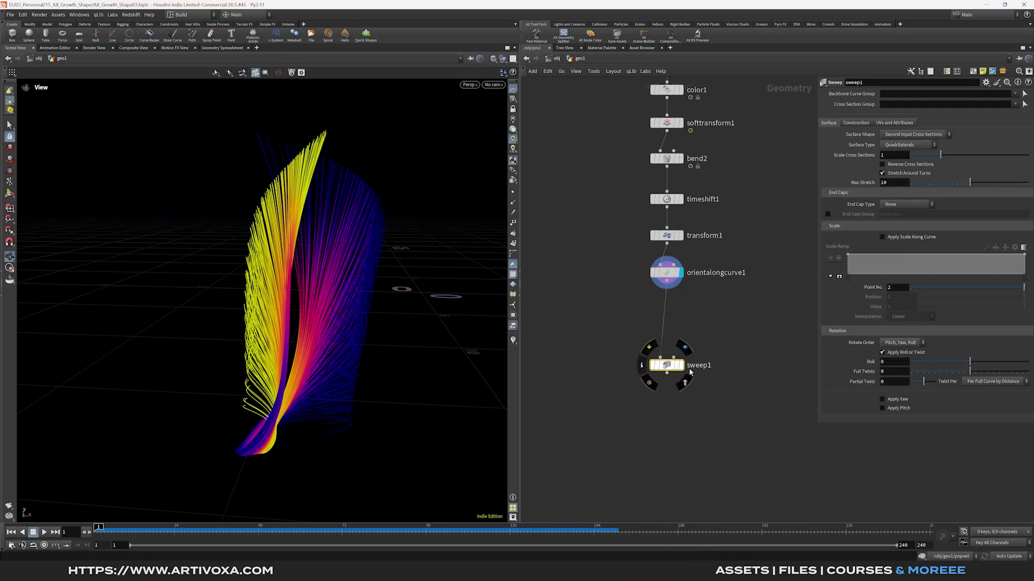
# - Display sweep1 and make its surface a Round Tube with 3 columns and Grid end caps
pyautogui.click(690, 372)
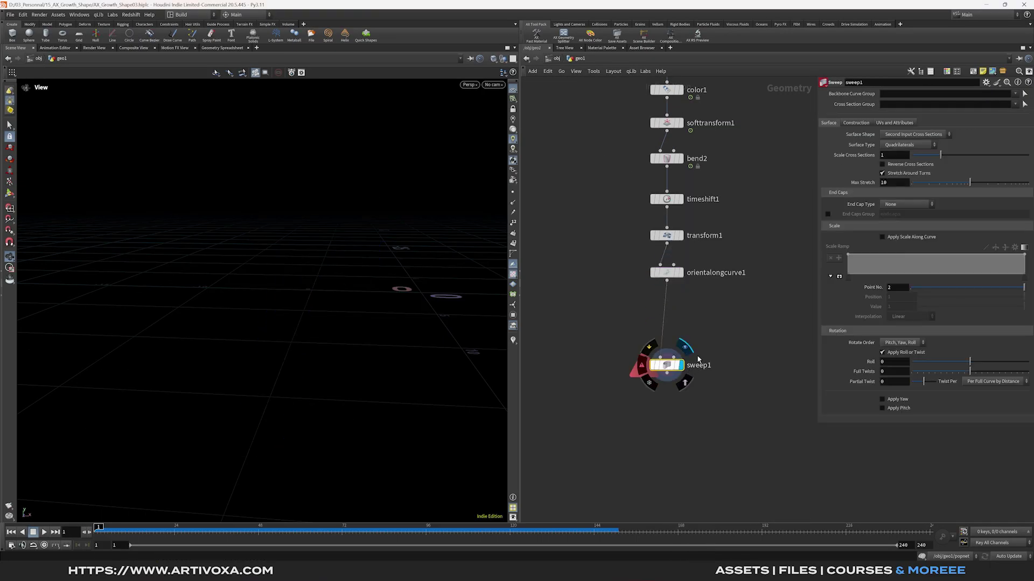
pyautogui.click(913, 135)
pyautogui.click(896, 152)
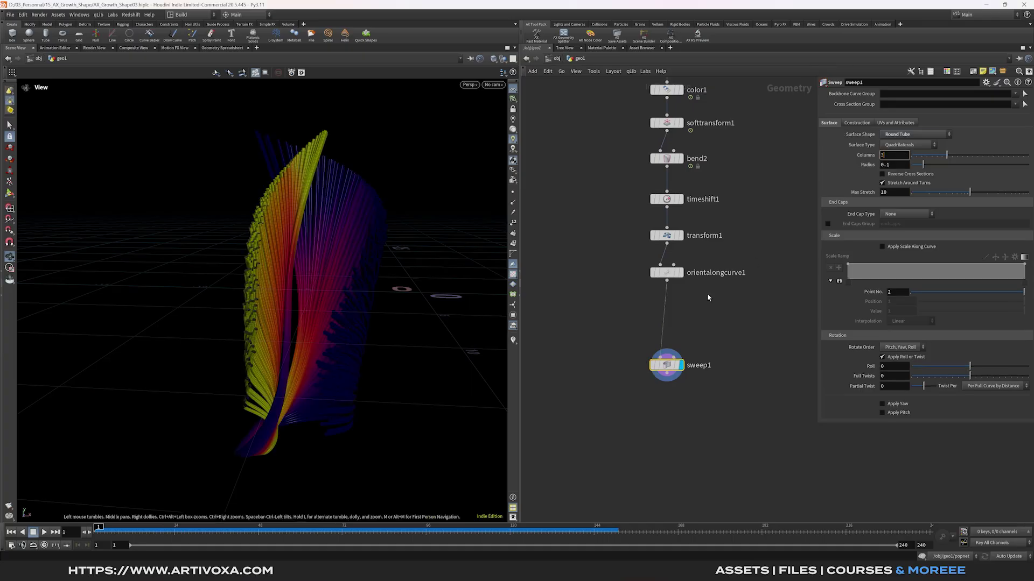
pyautogui.click(896, 217)
pyautogui.click(896, 240)
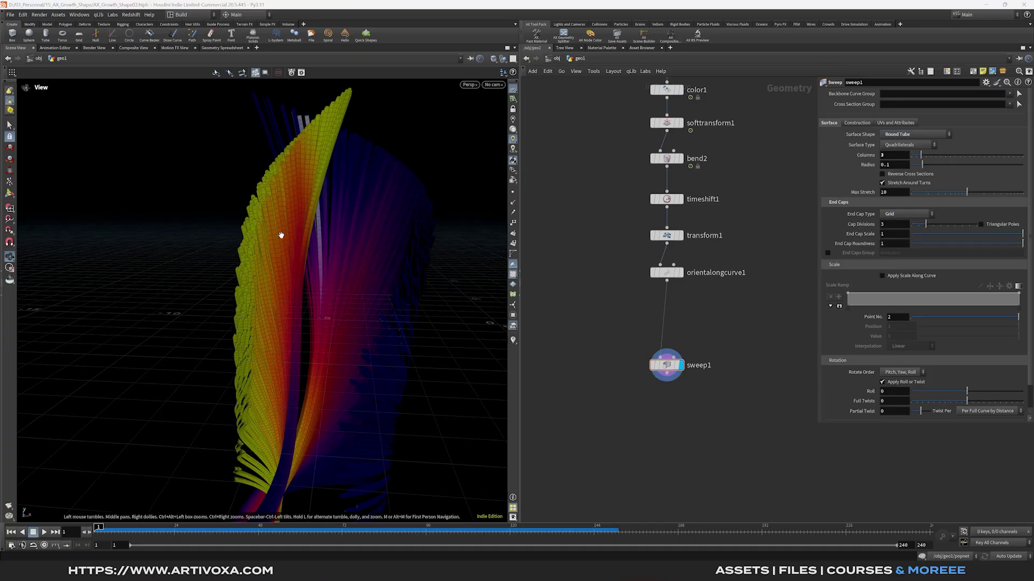
# - Set sweep1's end caps to 7 divisions, a scale of 2 and a roundness of 0.5
pyautogui.scroll(4, 239, 235)
pyautogui.scroll(6, 239, 236)
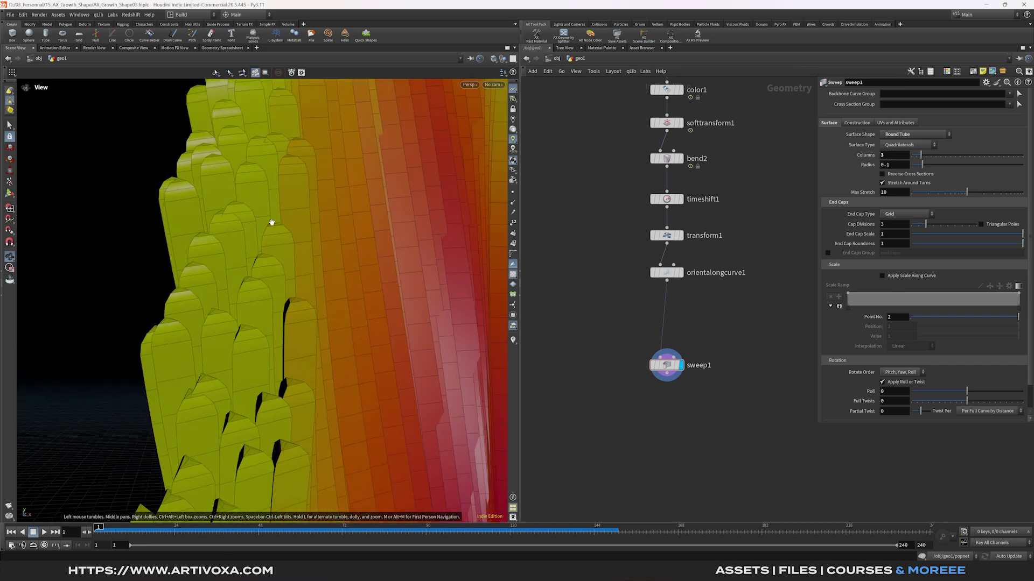
pyautogui.moveTo(818, 296); pyautogui.dragTo(771, 292)
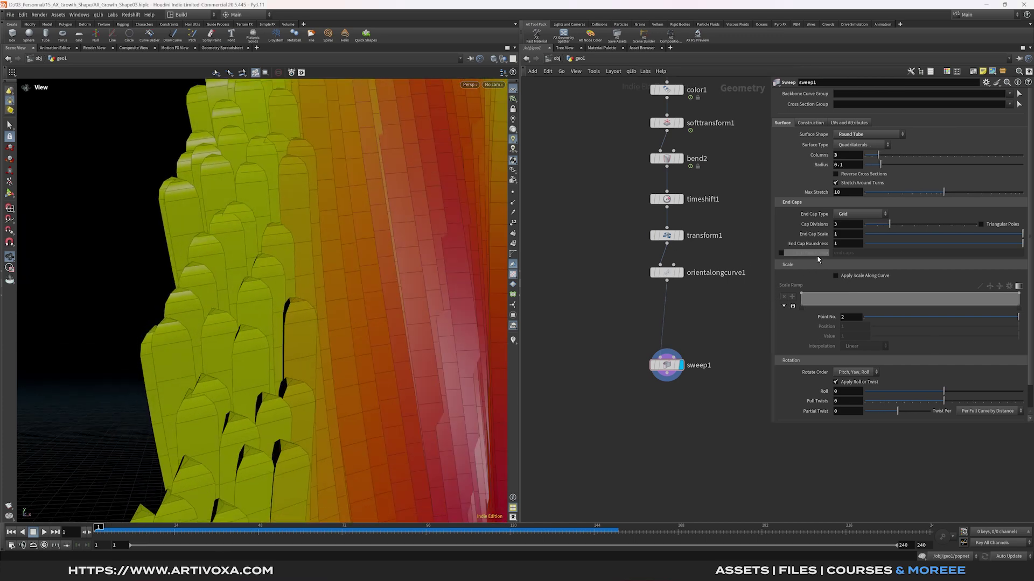
pyautogui.click(853, 226)
pyautogui.write('7')
pyautogui.click(850, 235)
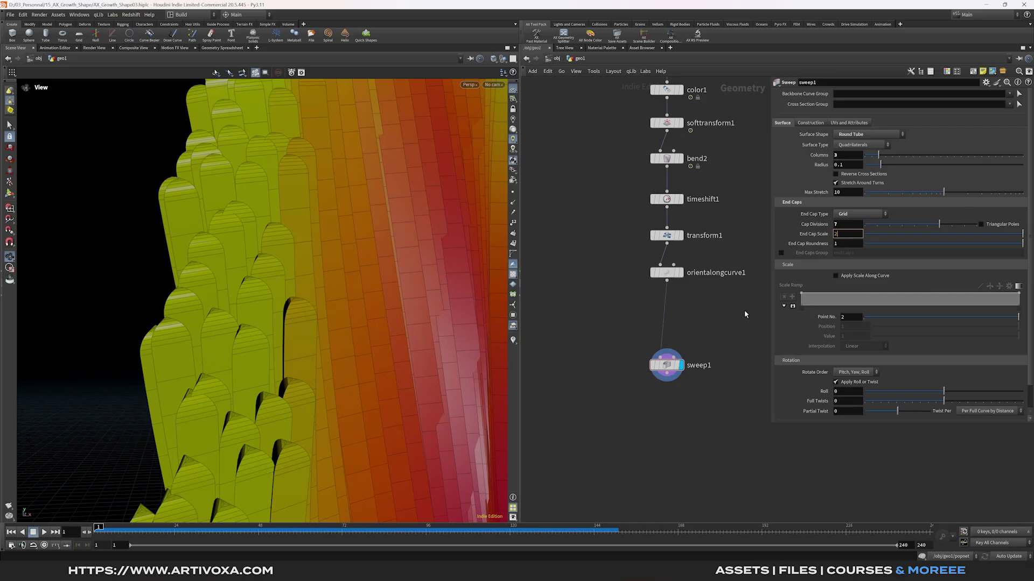
pyautogui.write('2')
pyautogui.press('Return')
pyautogui.write('0.5')
pyautogui.press('Return')
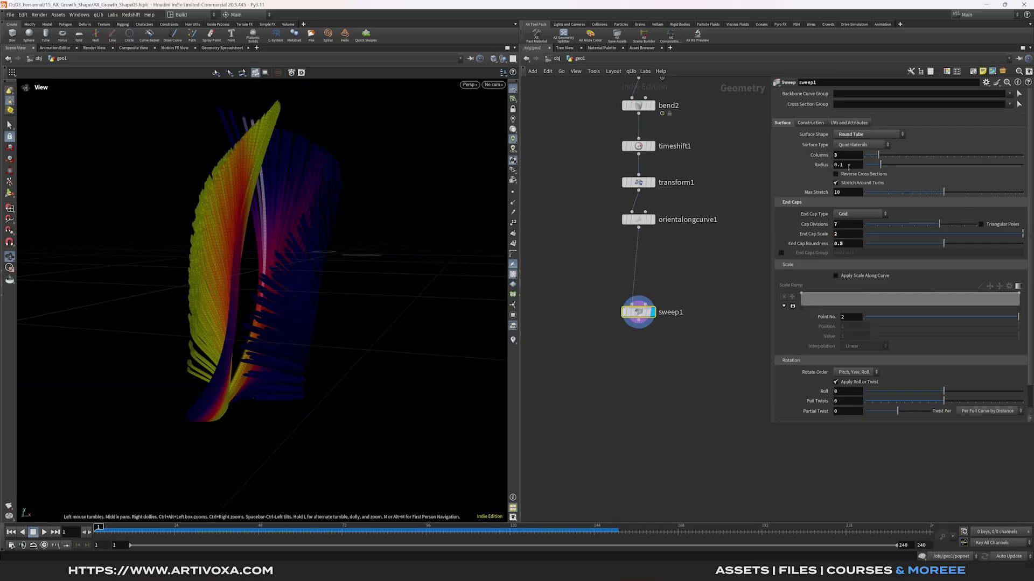
# - Set sweep1's tube radius to 0.25
pyautogui.click(849, 165)
pyautogui.write('0.25')
pyautogui.press('Return')
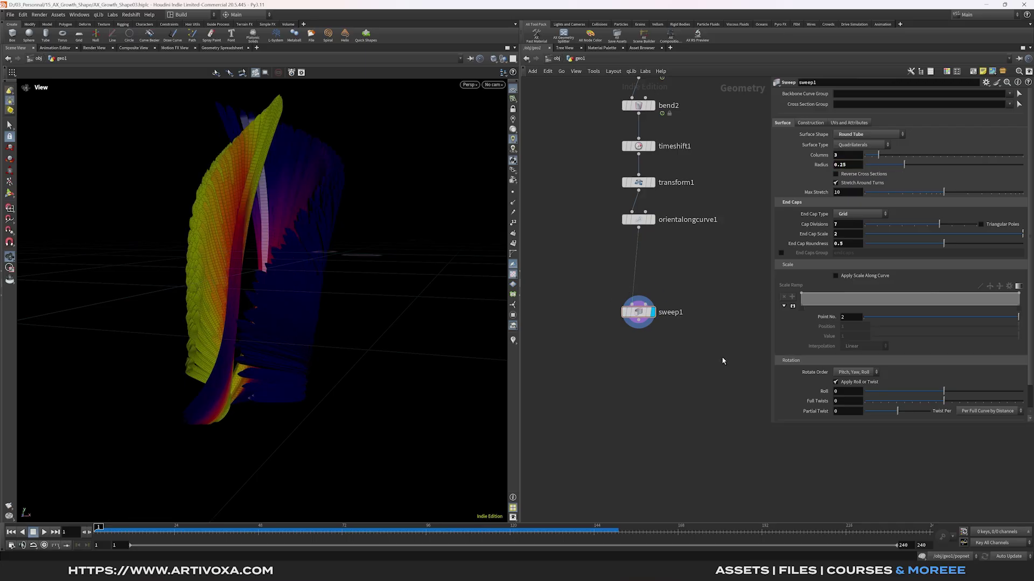
# - Append a displayed VDB from Polygons node to sweep1 and set its voxel size to 0.015
pyautogui.press('Tab')
pyautogui.write('vdb fro p')
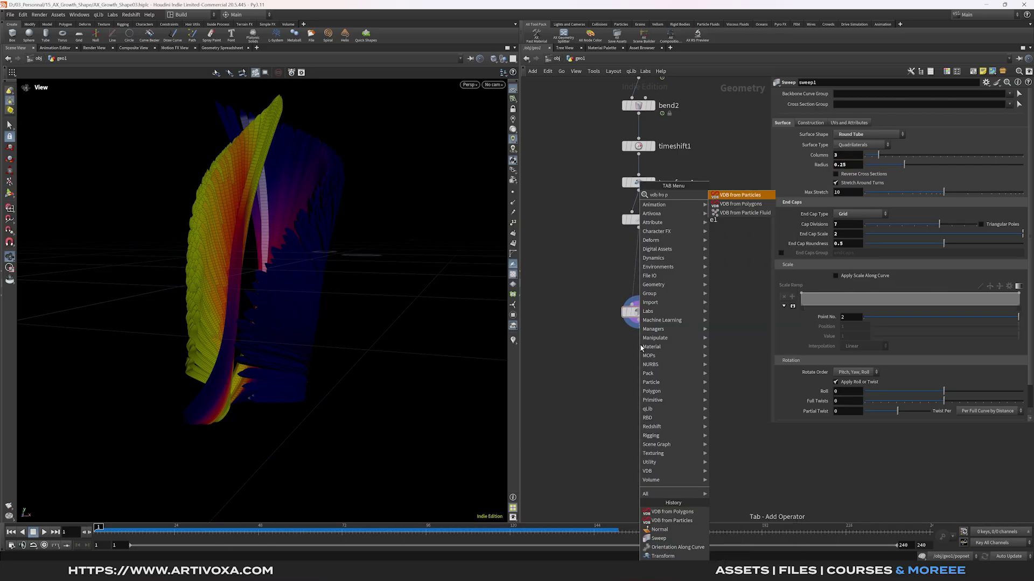
pyautogui.press('Down')
pyautogui.press('Return')
pyautogui.click(641, 348)
pyautogui.click(849, 95)
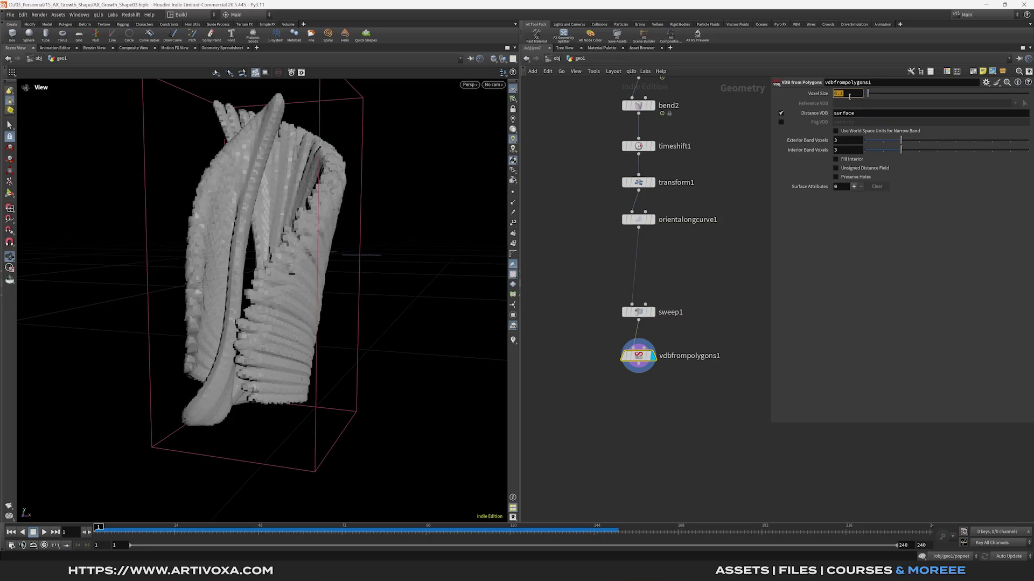
pyautogui.write('0.015')
pyautogui.press('Return')
# - Append a displayed VDB Reshape SDF node to vdbfrompolygons1 and set its offset to 2
pyautogui.press('Tab')
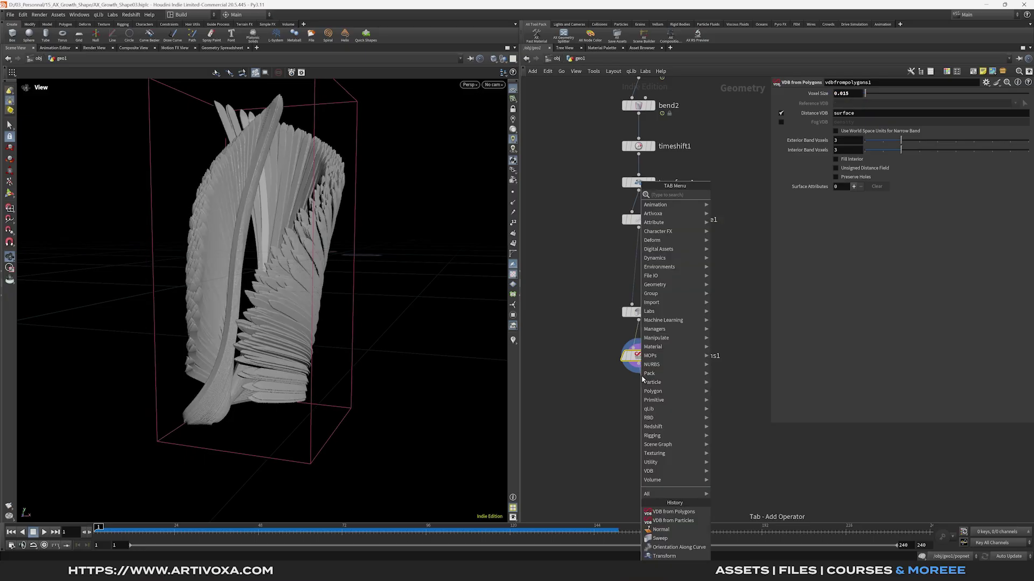
pyautogui.write('vdb')
pyautogui.click(743, 506)
pyautogui.click(642, 396)
pyautogui.click(848, 134)
pyautogui.write('2')
pyautogui.press('Return')
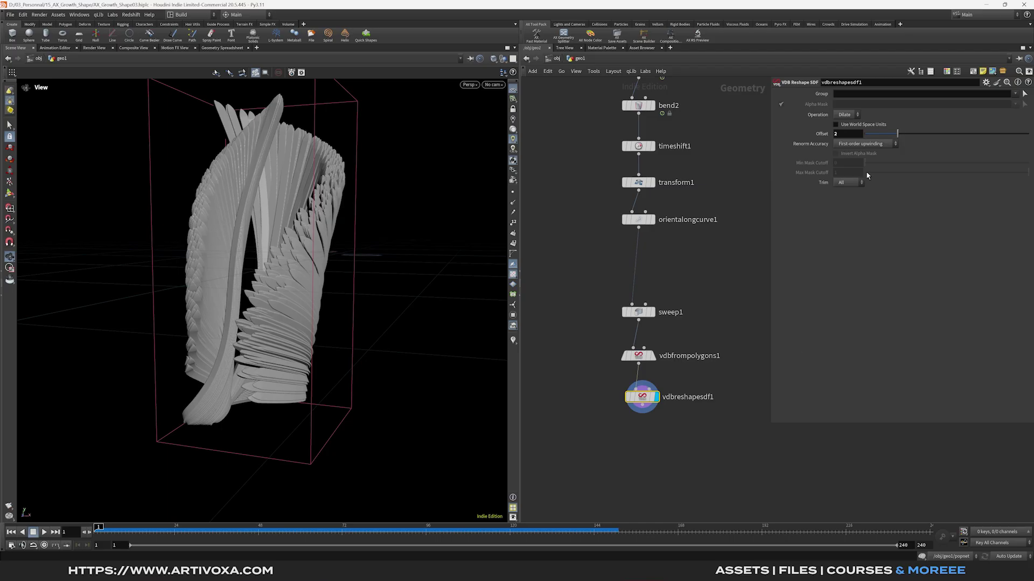
# - Append a displayed VDB Smooth SDF node to vdbreshapesdf1 and set its iterations to 6
pyautogui.press('Tab')
pyautogui.write('vdb smo')
pyautogui.press('Return')
pyautogui.click(663, 409)
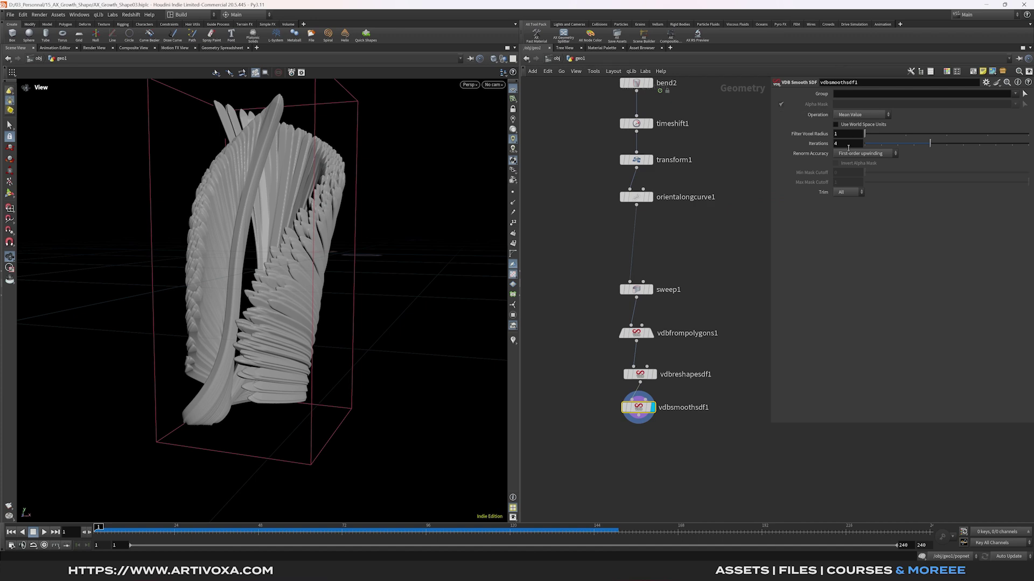
pyautogui.press('Return')
# - Append a displayed Convert VDB node to vdbsmoothsdf1 and set it to output polygon geometry
pyautogui.moveTo(639, 432); pyautogui.dragTo(621, 406, button='middle')
pyautogui.press('Tab')
pyautogui.write('convert v')
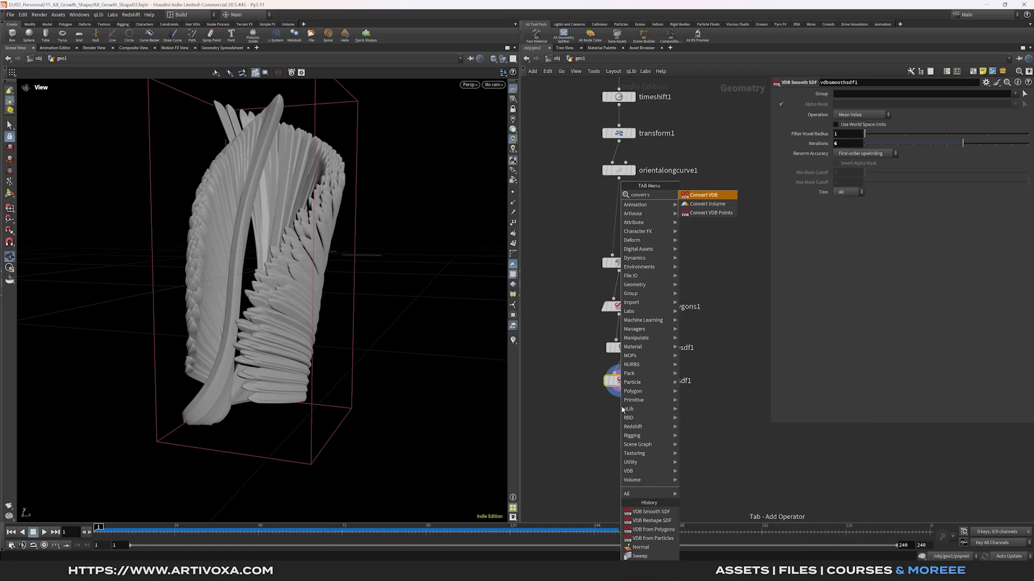
pyautogui.press('Return')
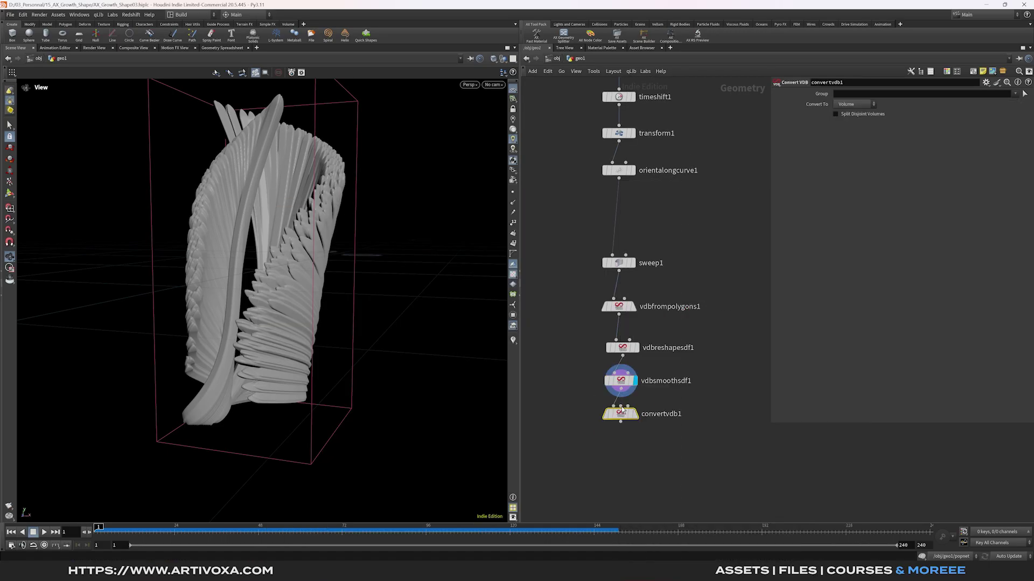
pyautogui.click(620, 422)
pyautogui.click(853, 104)
pyautogui.click(853, 115)
# - Add an Attribute Transfer node with convertvdb1 as its first input and sweep1 as its second input
pyautogui.press('Tab')
pyautogui.write('null')
pyautogui.press('Return')
pyautogui.click(702, 416)
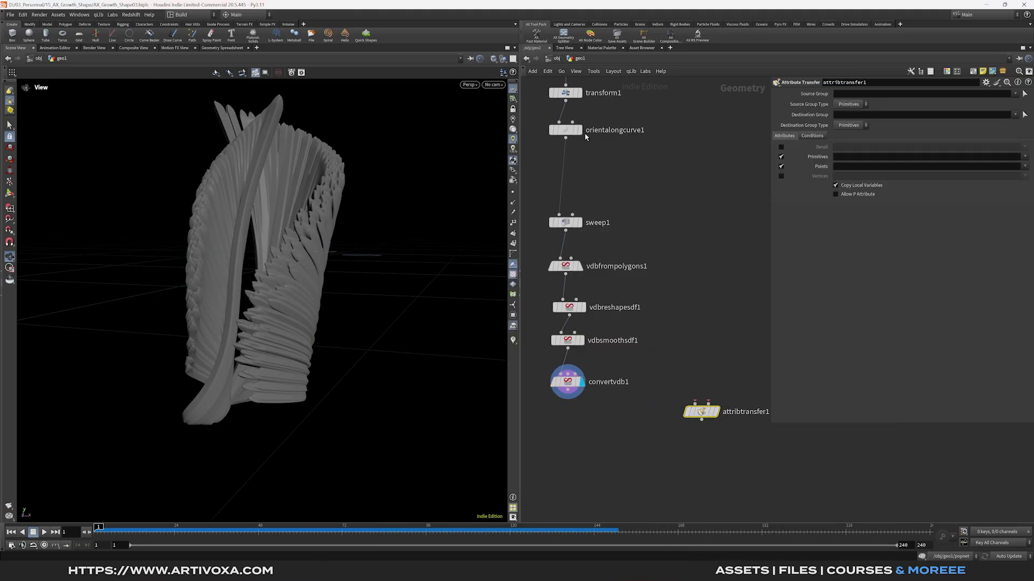
pyautogui.click(580, 222)
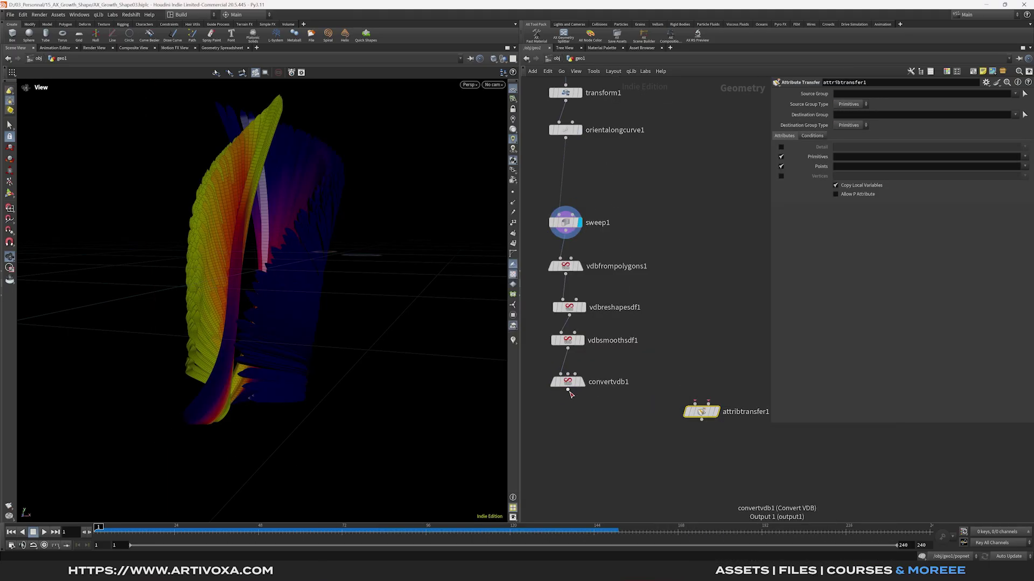
pyautogui.moveTo(567, 389); pyautogui.dragTo(699, 409)
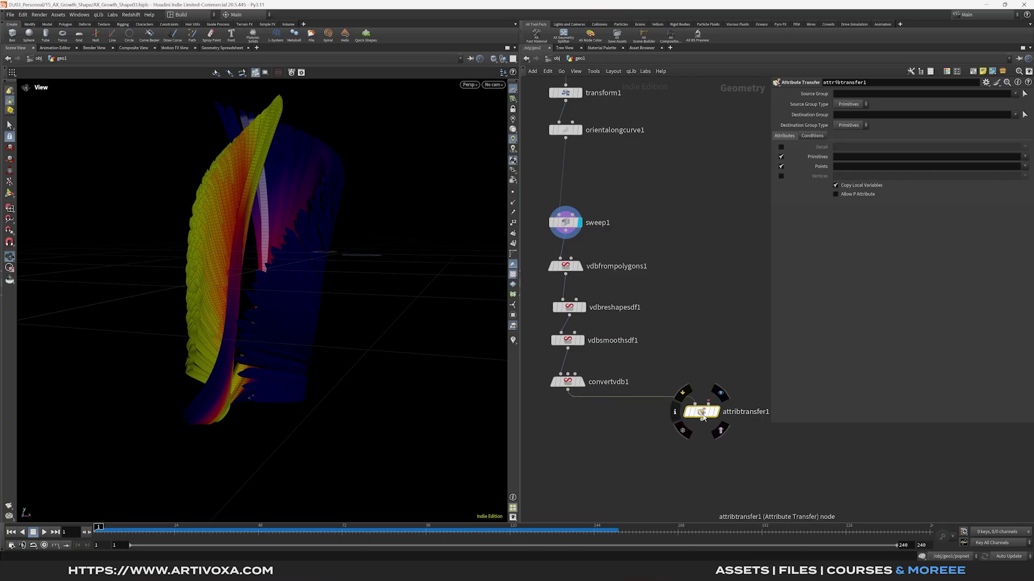
pyautogui.moveTo(566, 232); pyautogui.dragTo(710, 414)
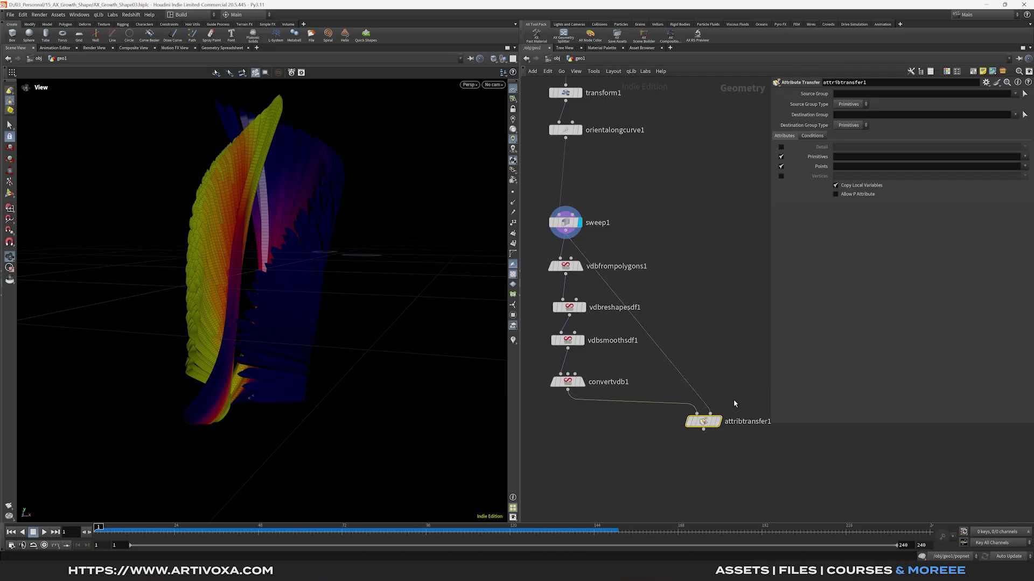
# - Turn off primitive transfer on attribtransfer1, transfer the point attributes mops_falloff and Cd, and display the node
pyautogui.click(780, 157)
pyautogui.click(1024, 166)
pyautogui.click(1006, 362)
pyautogui.click(1024, 166)
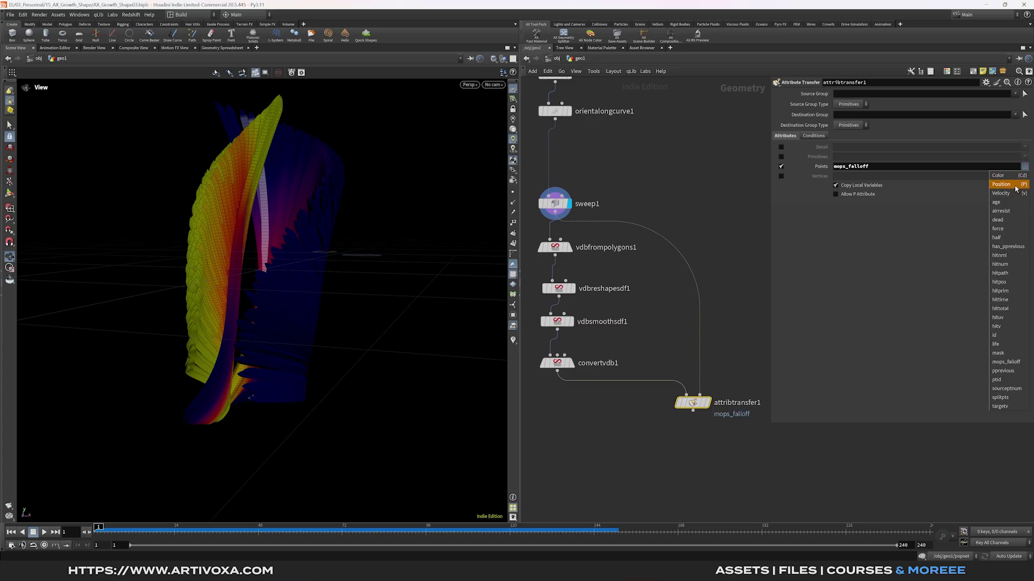
pyautogui.click(998, 174)
pyautogui.click(706, 403)
pyautogui.moveTo(261, 268); pyautogui.dragTo(249, 247)
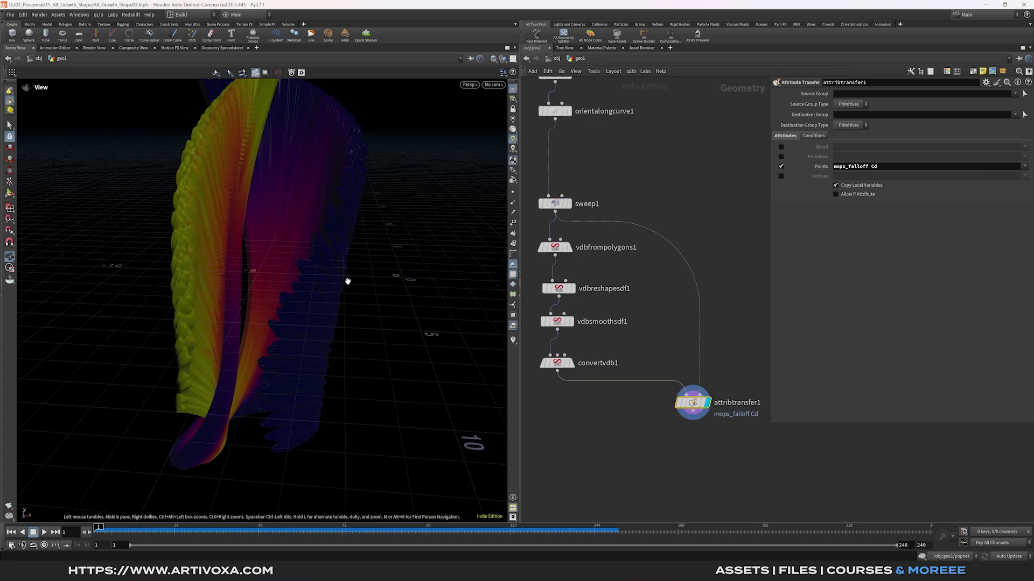
# - Append a displayed Attribute Blur node to attribtransfer1 and have it blur Cd and mops_falloff
pyautogui.moveTo(666, 459); pyautogui.dragTo(642, 428, button='middle')
pyautogui.press('Tab')
pyautogui.write('att b')
pyautogui.press('Return')
pyautogui.click(673, 407)
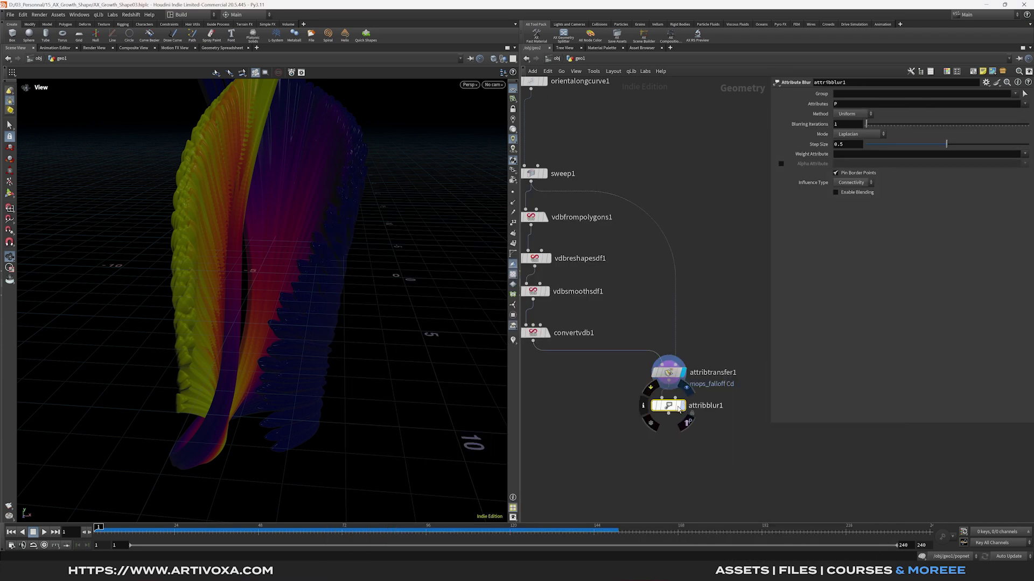
pyautogui.click(682, 407)
pyautogui.doubleClick(851, 104)
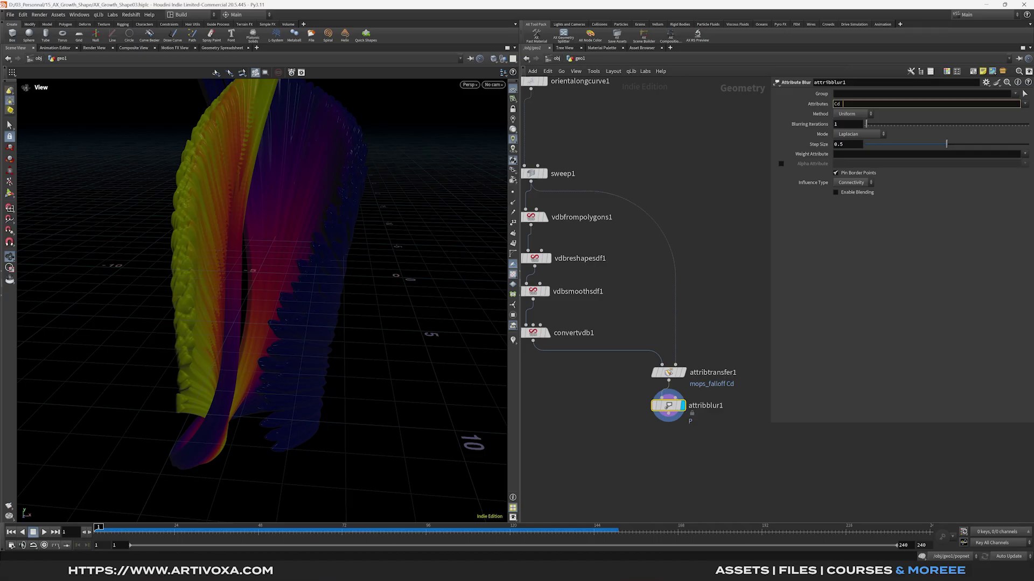
pyautogui.click(1025, 104)
pyautogui.click(1011, 131)
# - Set attribblur1 to 500 blurring iterations with Proximity influence, and turn off pinning of border points
pyautogui.moveTo(272, 272); pyautogui.dragTo(238, 275)
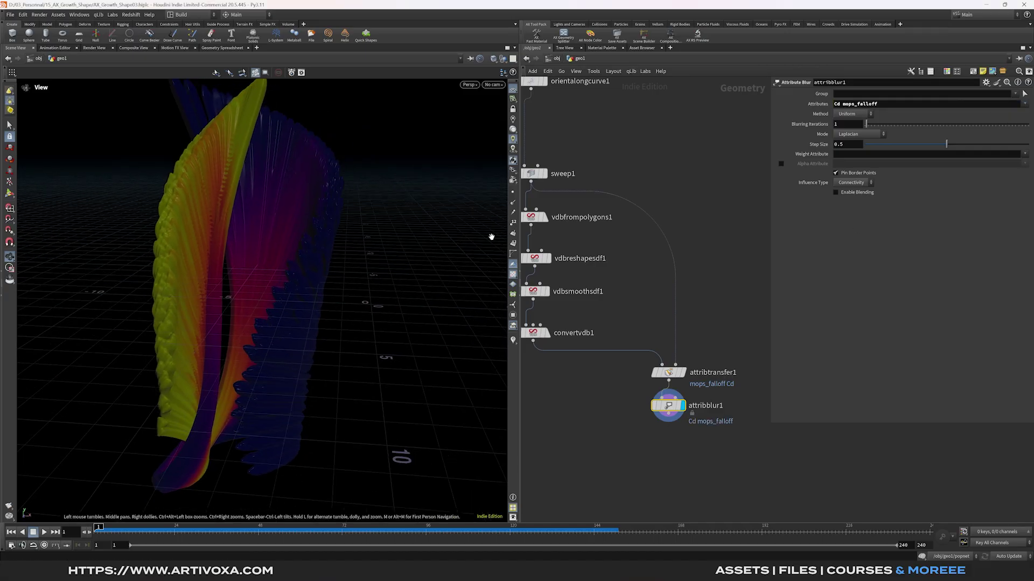
pyautogui.doubleClick(849, 124)
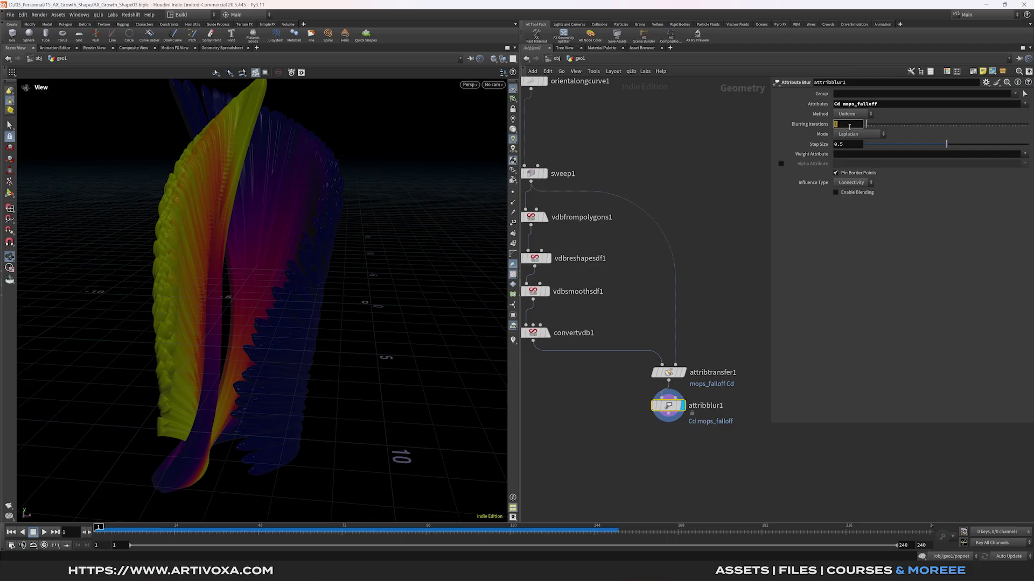
pyautogui.write('500')
pyautogui.press('Return')
pyautogui.click(850, 182)
pyautogui.click(847, 200)
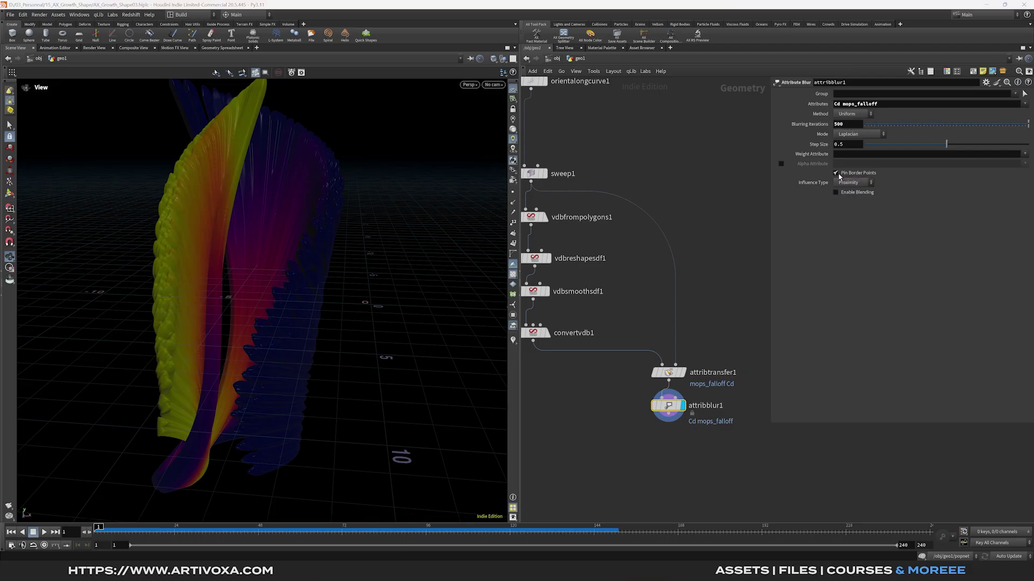
pyautogui.click(836, 173)
pyautogui.moveTo(331, 318); pyautogui.dragTo(272, 237)
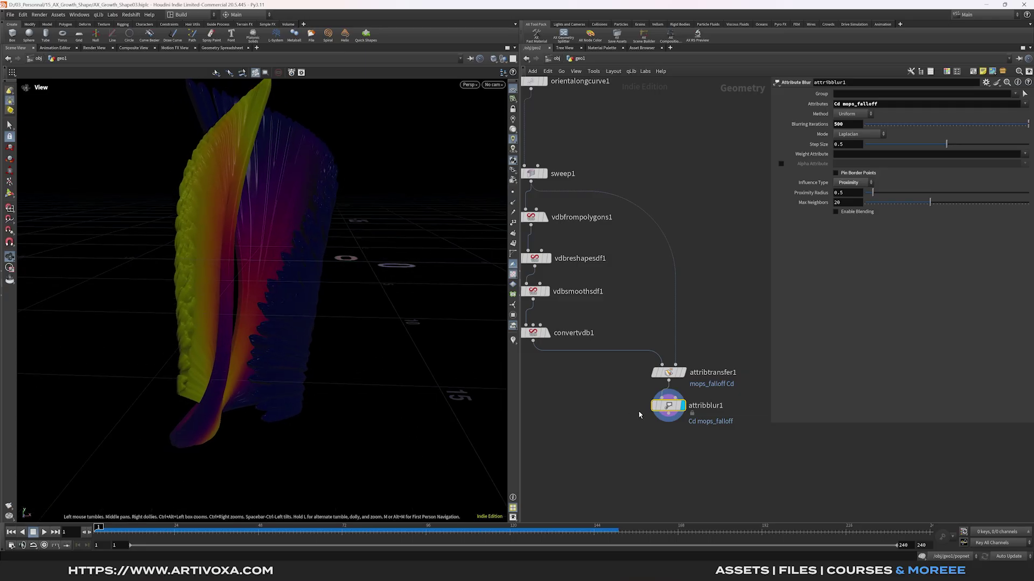
# - Append a Normal node to attribblur1 that adds normals to Points, weighted By Face Area
pyautogui.press('Tab')
pyautogui.write('normal')
pyautogui.press('Return')
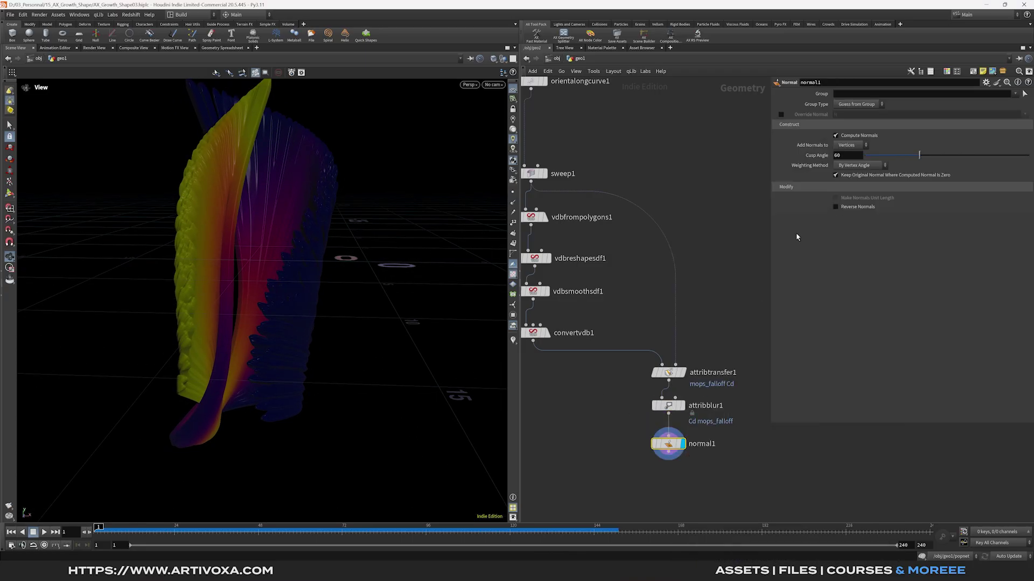
pyautogui.click(845, 146)
pyautogui.click(847, 154)
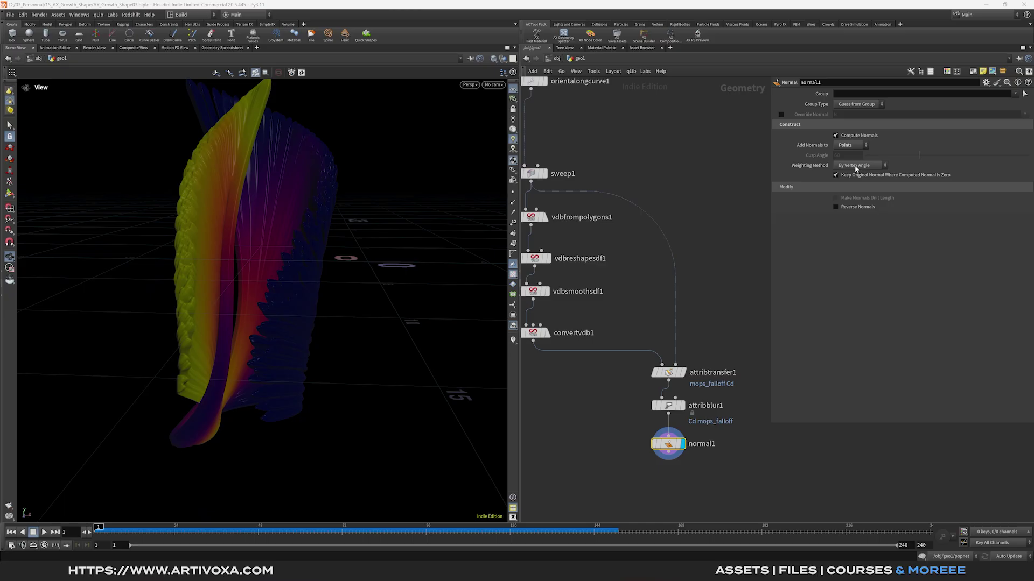
pyautogui.click(856, 166)
pyautogui.click(859, 189)
# - Append a Smooth node to normal1 and set its attributes to P and N
pyautogui.press('Tab')
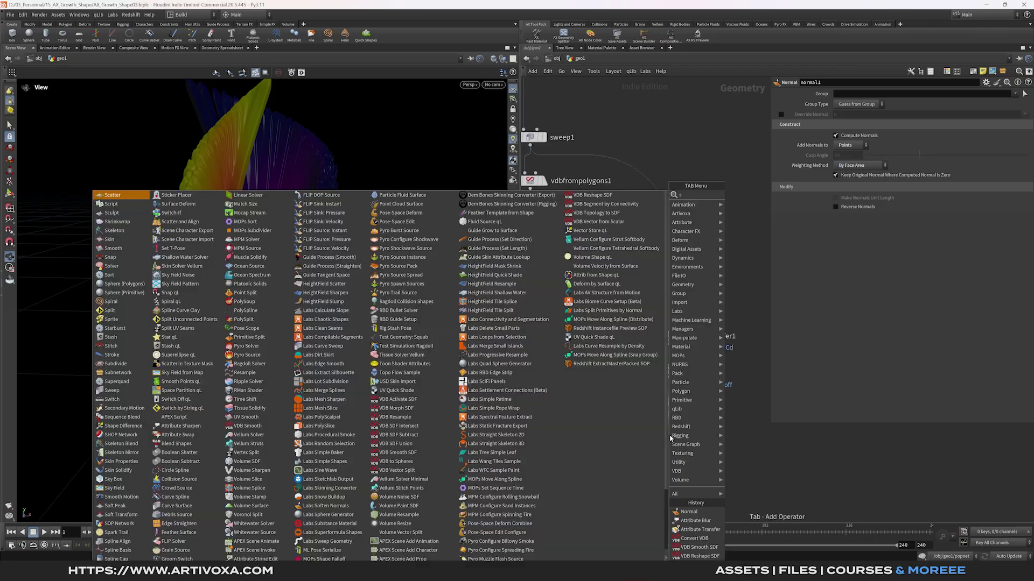
pyautogui.write('smooth')
pyautogui.press('Return')
pyautogui.click(669, 441)
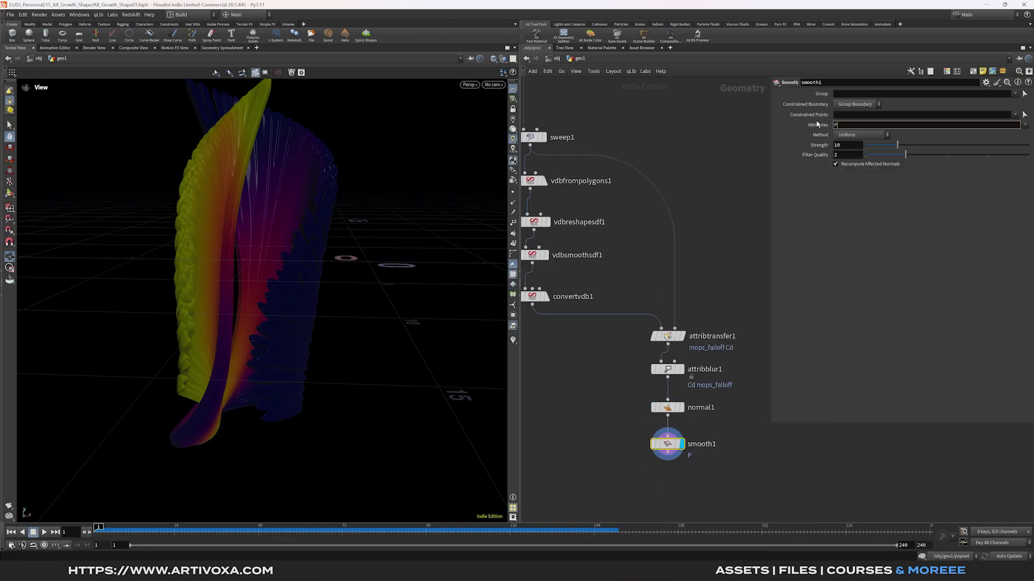
pyautogui.press('Return')
# - Append a File Cache node to smooth1 and rename it growth_shape
pyautogui.press('Tab')
pyautogui.write('filecache')
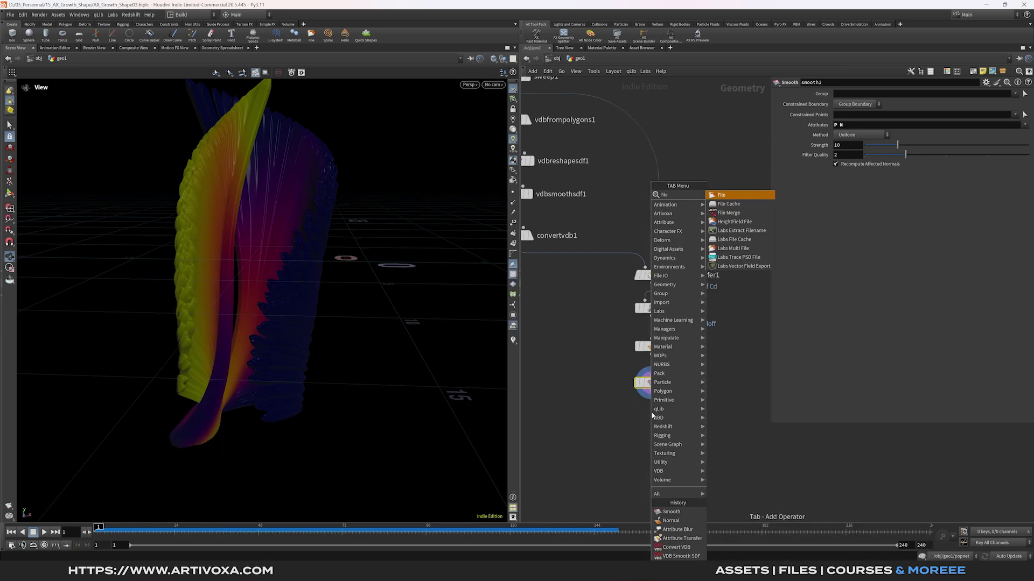
pyautogui.press('Return')
pyautogui.click(653, 416)
pyautogui.doubleClick(692, 419)
pyautogui.write('growt')
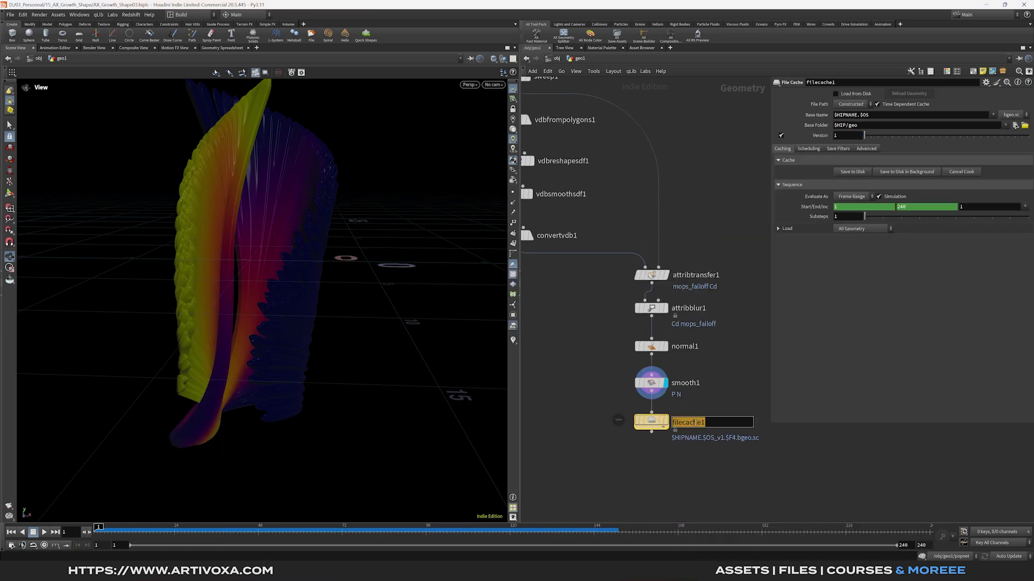
pyautogui.write('h_shape')
pyautogui.press('Return')
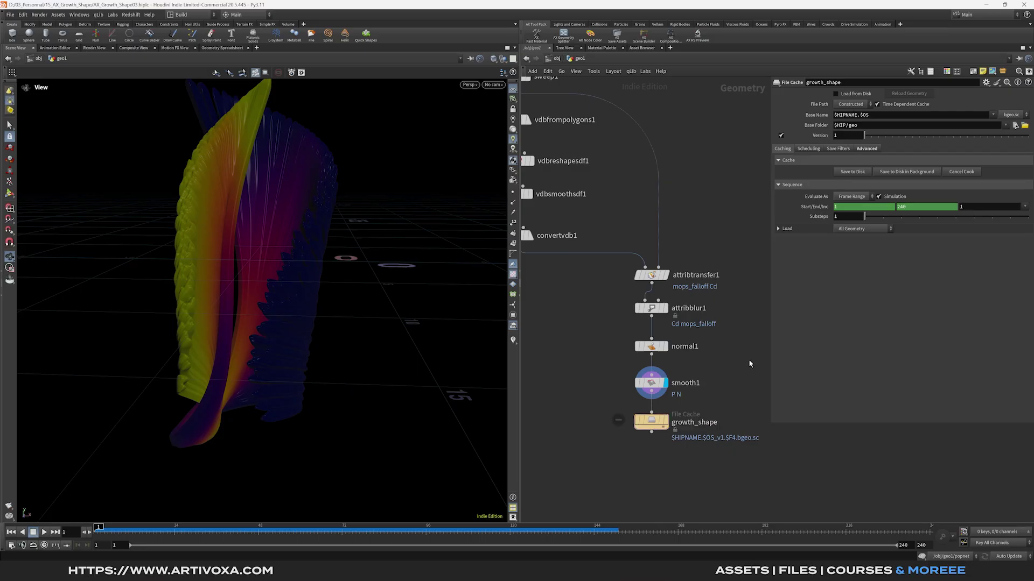
pyautogui.scroll(-3, 720, 392)
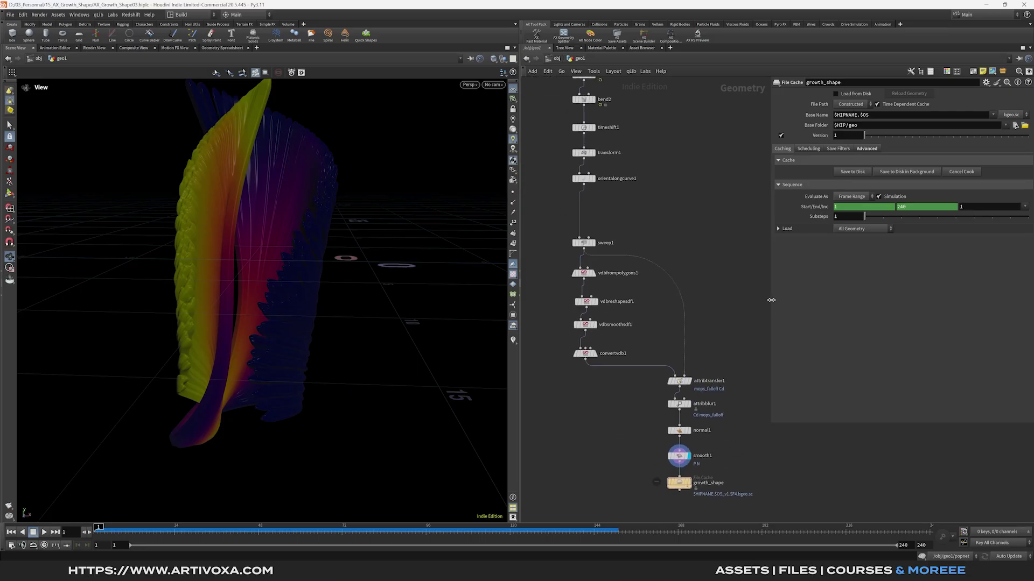
# - Display orientalongcurve1 and branch a new Carve node off its output
pyautogui.moveTo(771, 300); pyautogui.dragTo(817, 300)
pyautogui.moveTo(570, 199); pyautogui.dragTo(605, 295, button='middle')
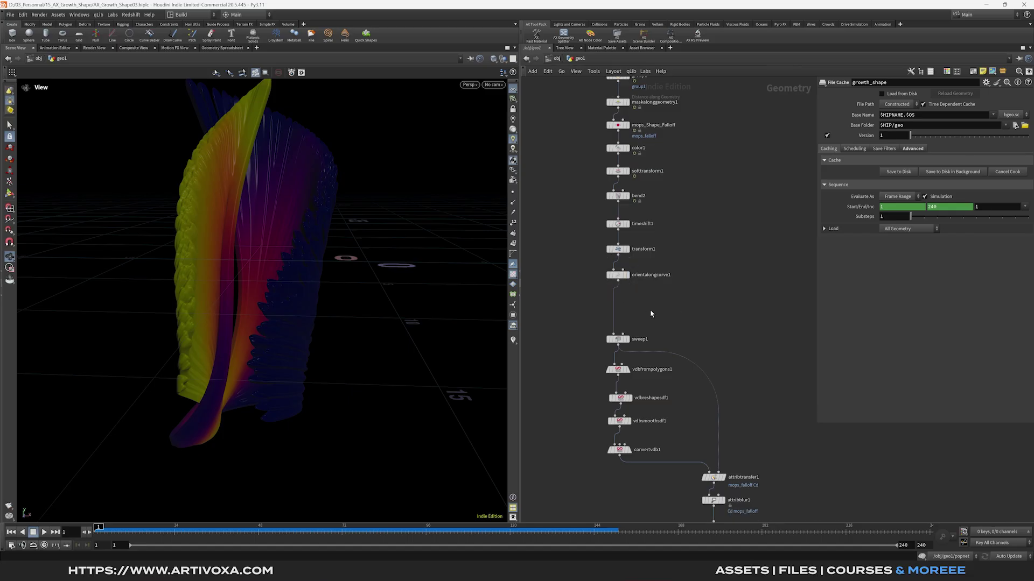
pyautogui.click(627, 275)
pyautogui.moveTo(271, 257); pyautogui.dragTo(247, 262)
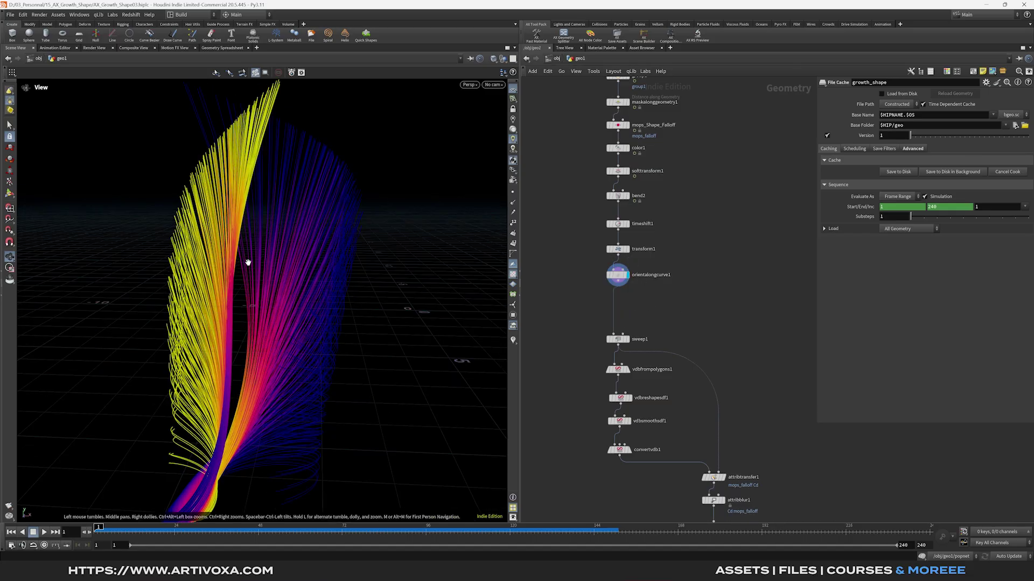
pyautogui.press('Tab')
pyautogui.write('carve')
pyautogui.press('Return')
pyautogui.click(660, 288)
pyautogui.moveTo(638, 276); pyautogui.dragTo(677, 303)
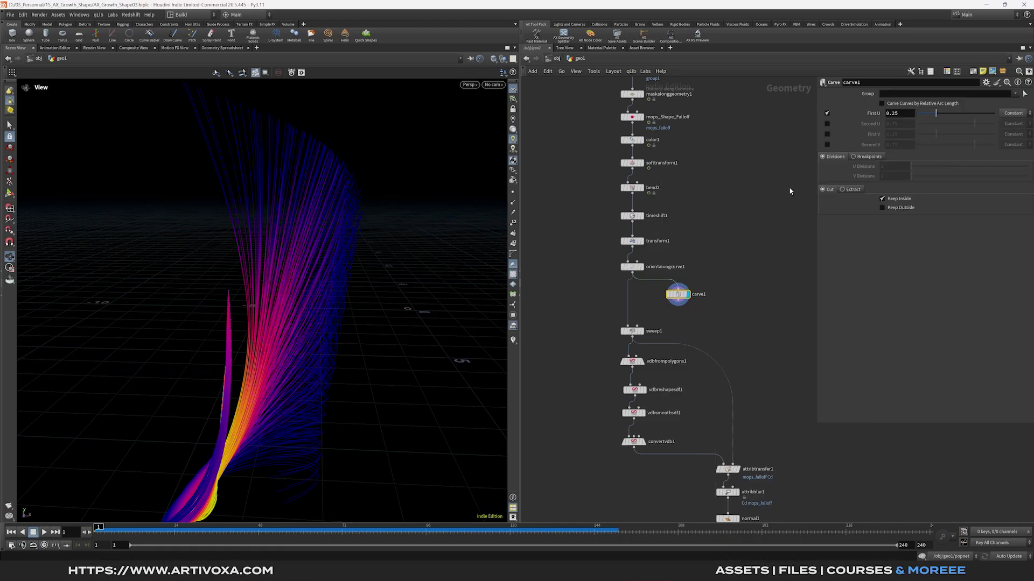
# - Set carve1's First U to 0 and turn it off, and enable Second U with a value of about 0.899
pyautogui.moveTo(934, 116); pyautogui.dragTo(918, 117)
pyautogui.moveTo(240, 247); pyautogui.dragTo(223, 250)
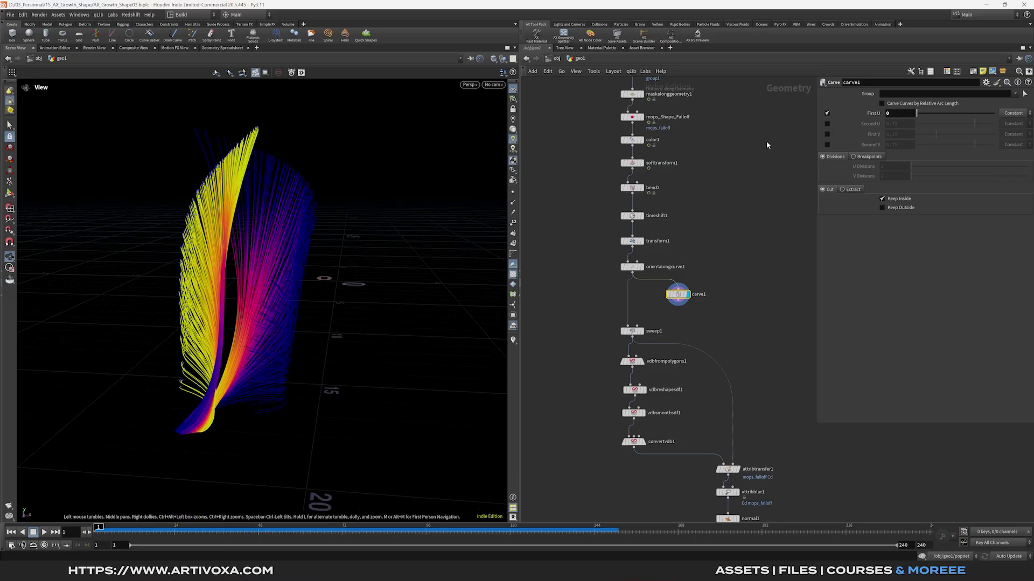
pyautogui.click(827, 114)
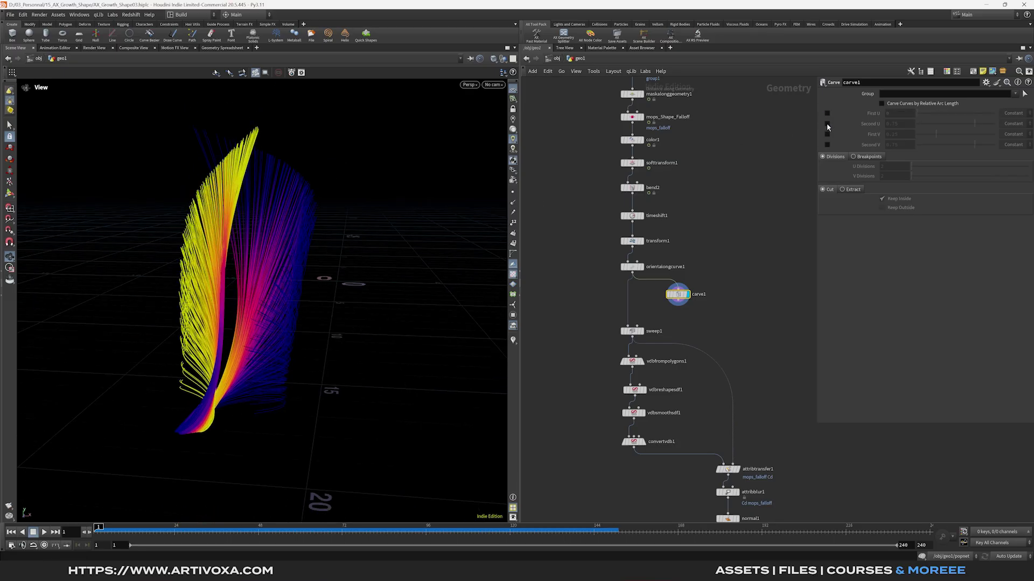
pyautogui.click(827, 124)
pyautogui.moveTo(968, 125); pyautogui.dragTo(985, 124)
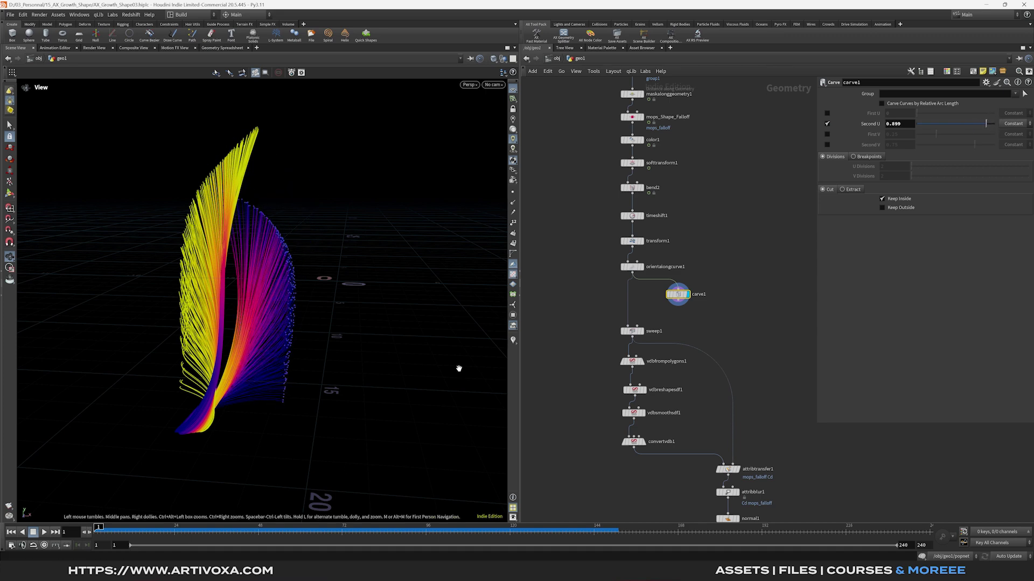
# - Keyframe carve1's Second U at 0.899 on frame 1 and at 1 on frame 72
pyautogui.keyDown('alt'); pyautogui.click(872, 125); pyautogui.keyUp('alt')
pyautogui.click(345, 533)
pyautogui.moveTo(958, 127); pyautogui.dragTo(994, 126)
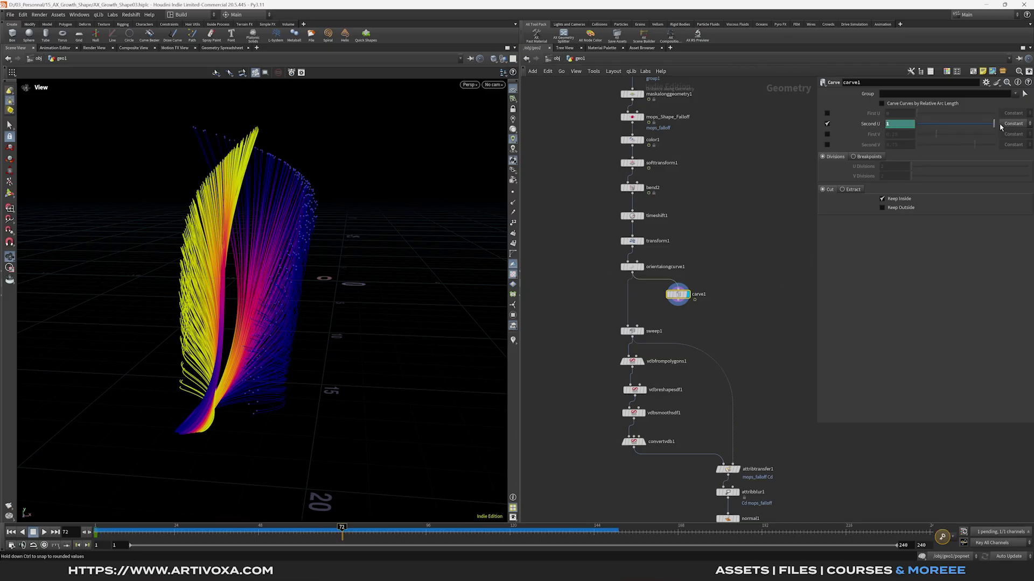
pyautogui.keyDown('alt'); pyautogui.click(873, 126); pyautogui.keyUp('alt')
# - Feed carve1 into sweep1, display sweep1, and preview the growth from frame 1 to frame 69
pyautogui.moveTo(226, 532); pyautogui.dragTo(97, 532)
pyautogui.click(640, 331)
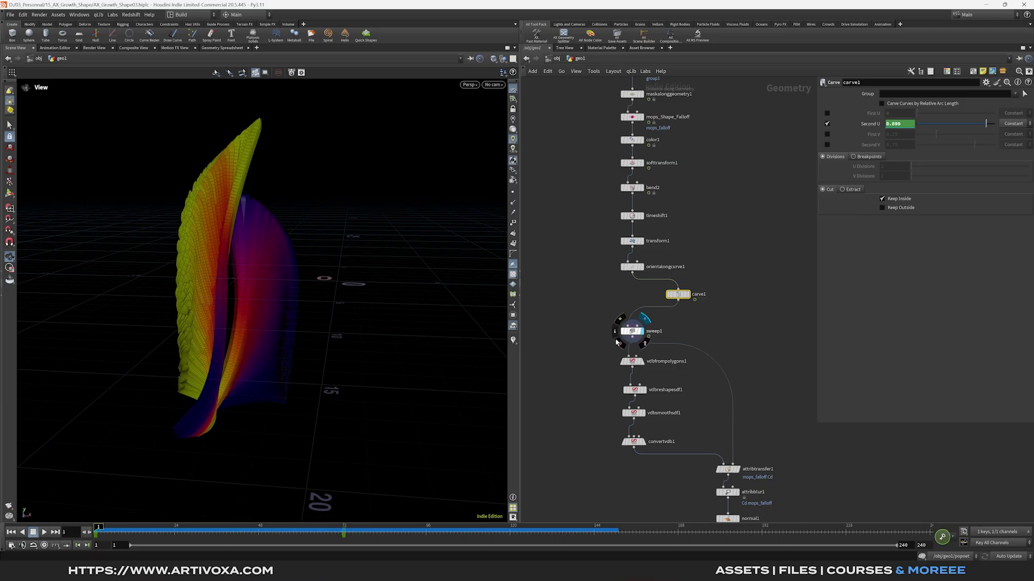
pyautogui.moveTo(113, 532); pyautogui.dragTo(331, 541)
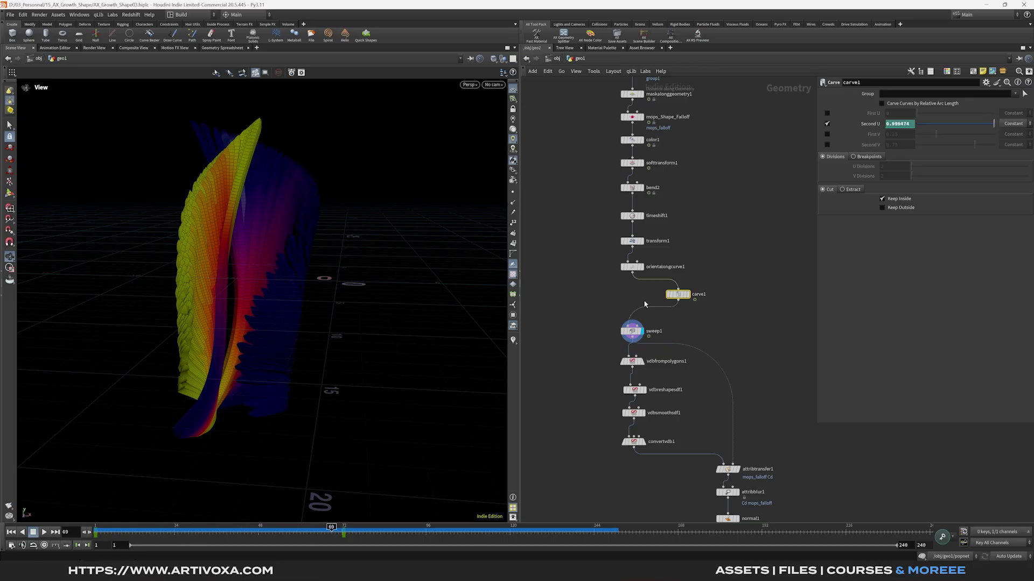
# - Add an AX_Random_Lines node between orientalongcurve1 and sweep1, display it, and return to frame 1
pyautogui.moveTo(611, 288); pyautogui.dragTo(678, 306, button='middle')
pyautogui.press('Tab')
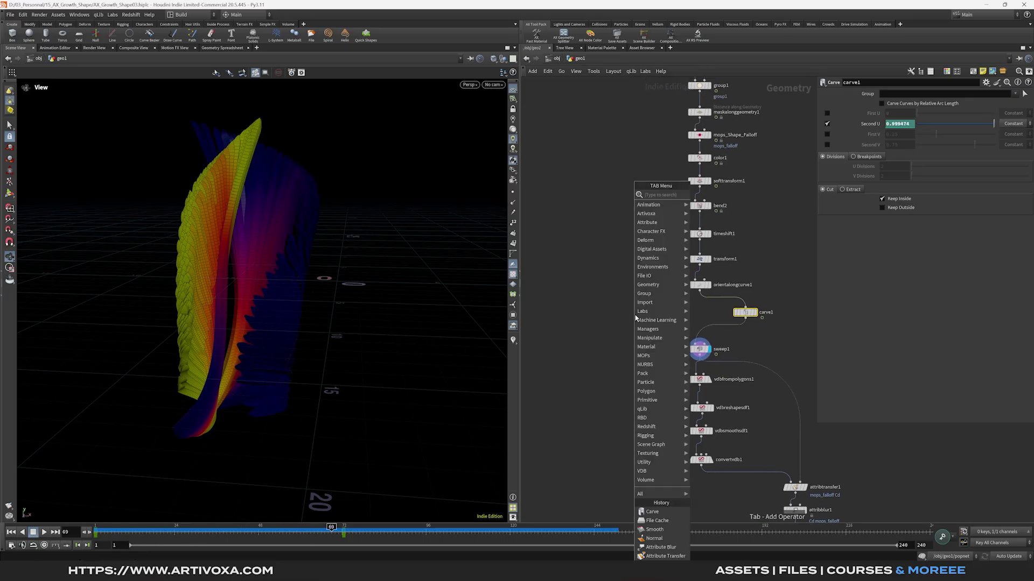
pyautogui.write('resample')
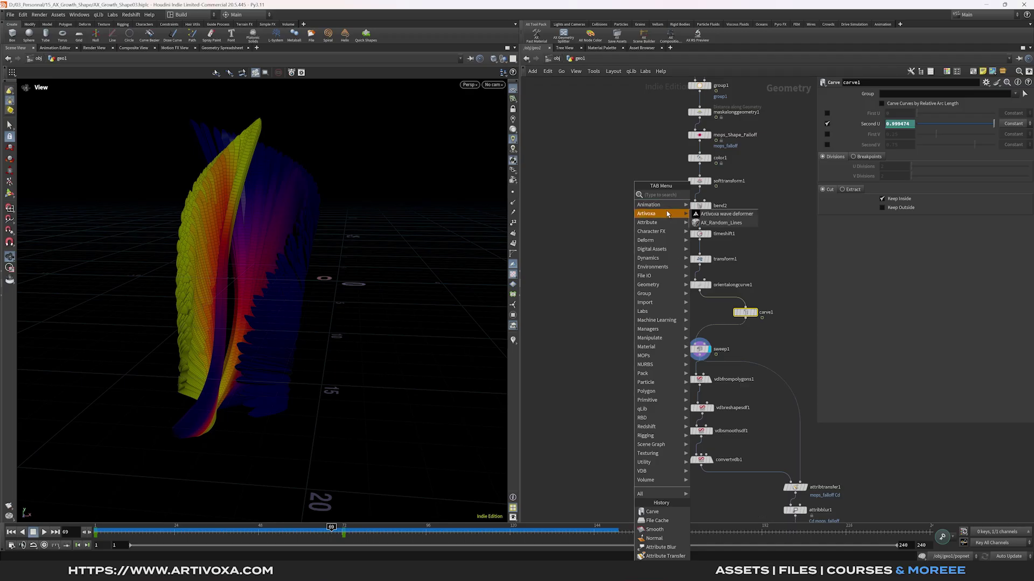
pyautogui.press('Return')
pyautogui.click(646, 314)
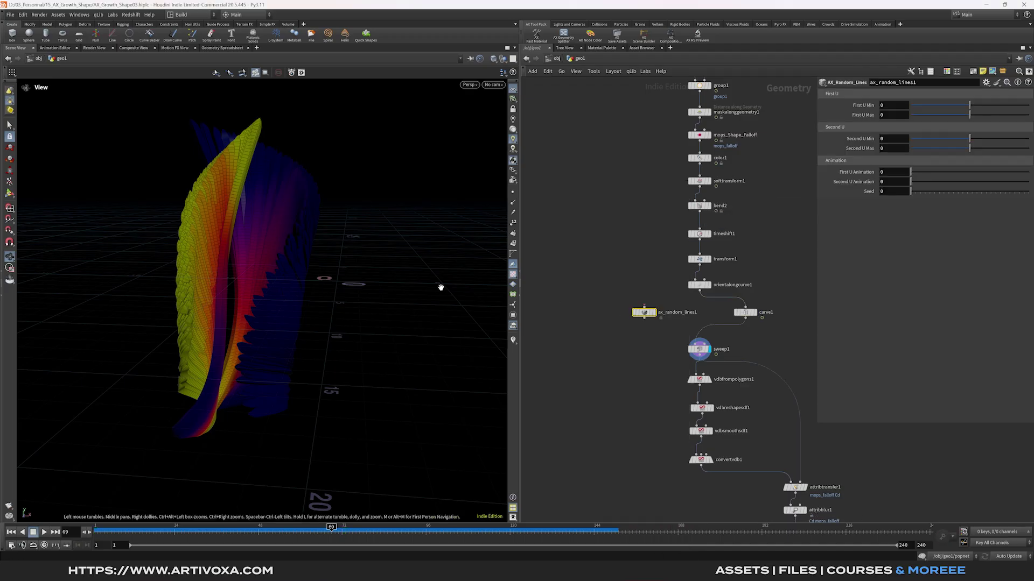
pyautogui.moveTo(699, 292); pyautogui.dragTo(687, 345)
pyautogui.click(653, 312)
pyautogui.hotkey('ctrl', 'Up')
pyautogui.moveTo(817, 231); pyautogui.dragTo(785, 226)
# - Set both First U Max and Second U Max of ax_random_lines1 to 0.1
pyautogui.click(865, 115)
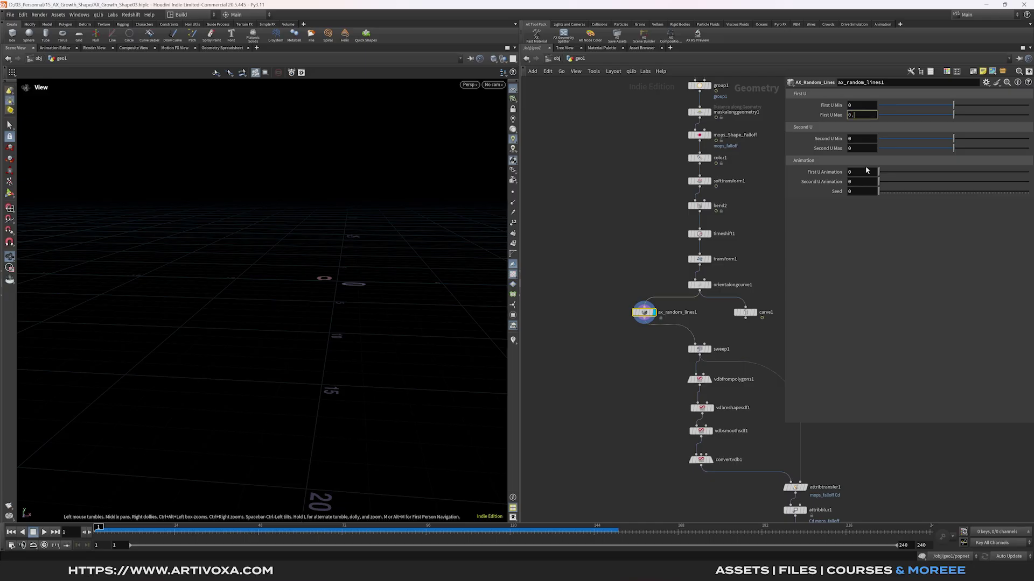
pyautogui.click(855, 148)
pyautogui.write('0.1')
pyautogui.press('Return')
# - Keyframe First U Animation of ax_random_lines1 at about 0.734 on frame 1 and at 1 on frame 72
pyautogui.moveTo(886, 172); pyautogui.dragTo(991, 173)
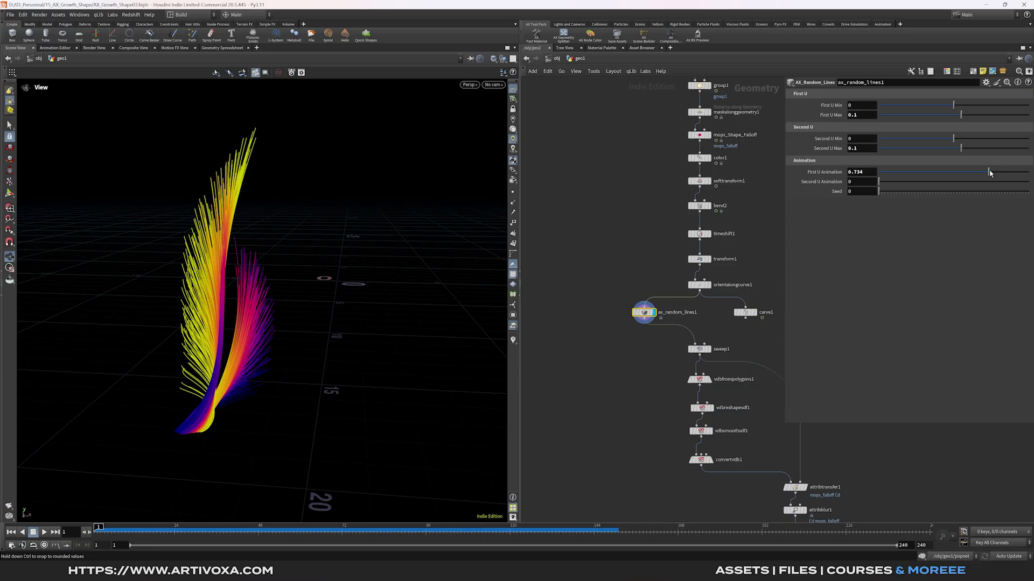
pyautogui.keyDown('alt'); pyautogui.click(824, 172); pyautogui.keyUp('alt')
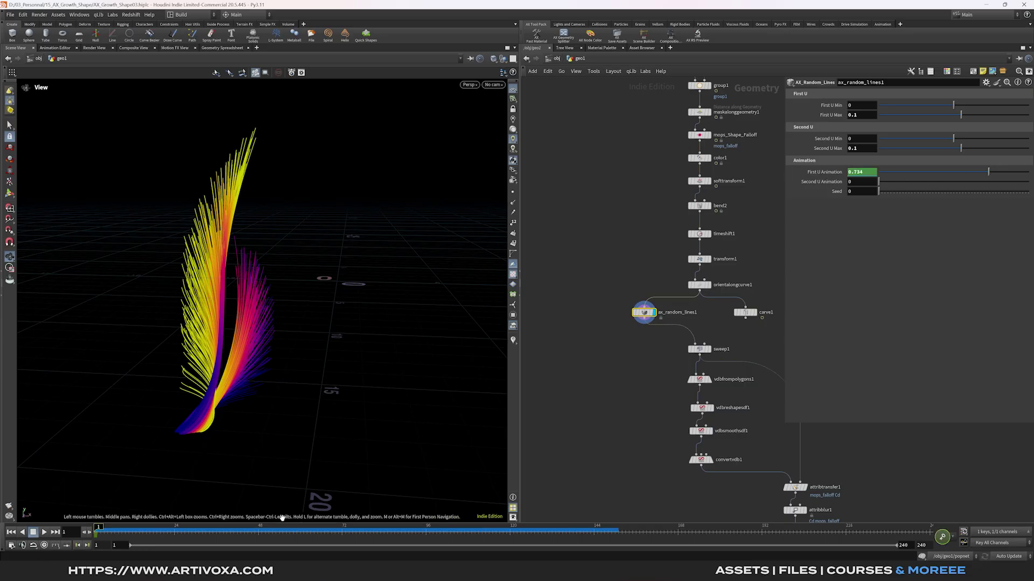
pyautogui.click(342, 533)
pyautogui.moveTo(988, 172); pyautogui.dragTo(1028, 172)
pyautogui.moveTo(275, 265); pyautogui.dragTo(288, 272)
pyautogui.keyDown('alt'); pyautogui.click(824, 172); pyautogui.keyUp('alt')
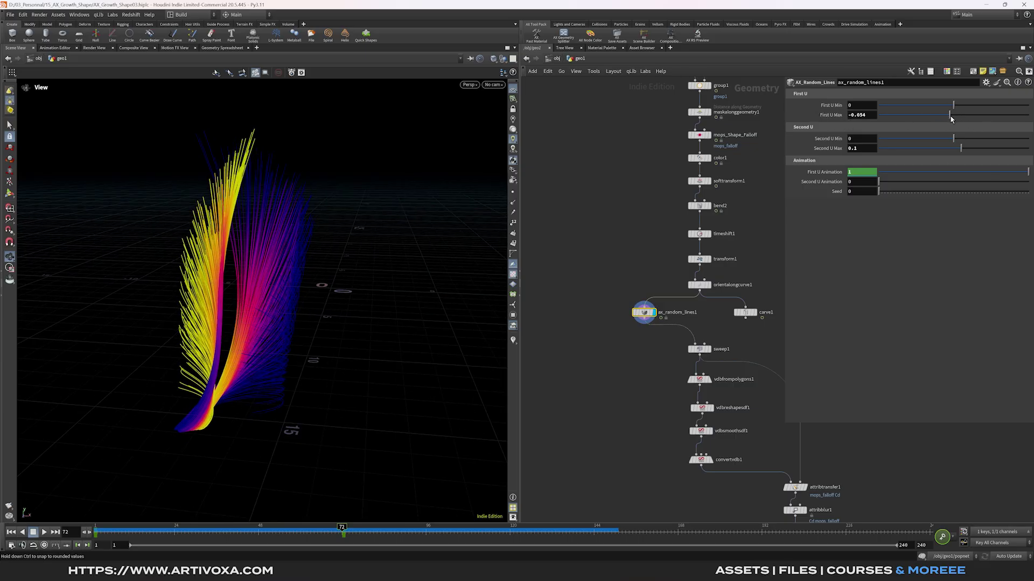
# - Adjust ax_random_lines1 to First U Max -0.086, Second U Max 0.094 and Seed 8, and preview the growth at frame 60
pyautogui.scroll(8, 280, 199)
pyautogui.moveTo(293, 203); pyautogui.dragTo(472, 167)
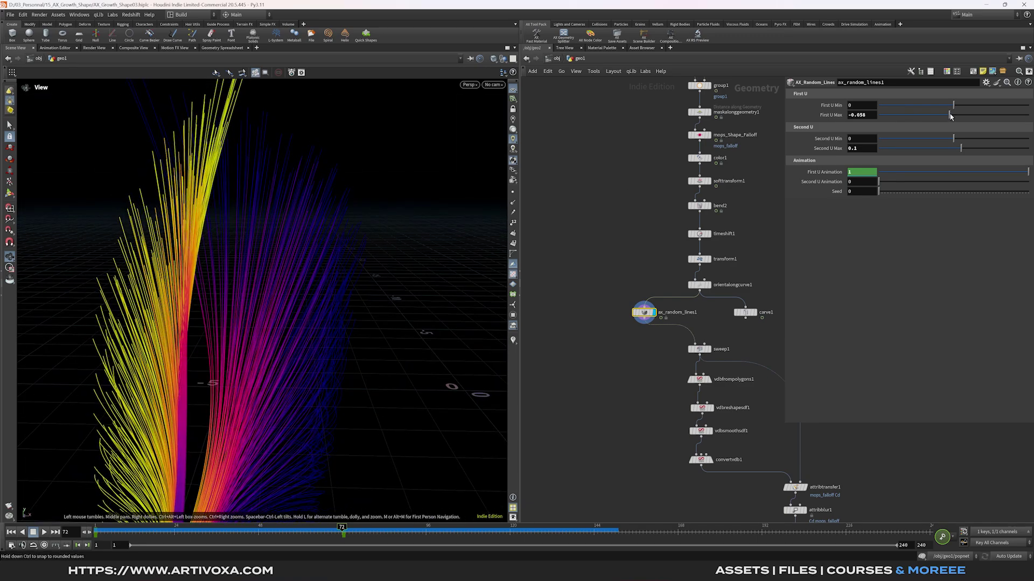
pyautogui.moveTo(950, 116); pyautogui.dragTo(946, 117)
pyautogui.moveTo(301, 237); pyautogui.dragTo(233, 243)
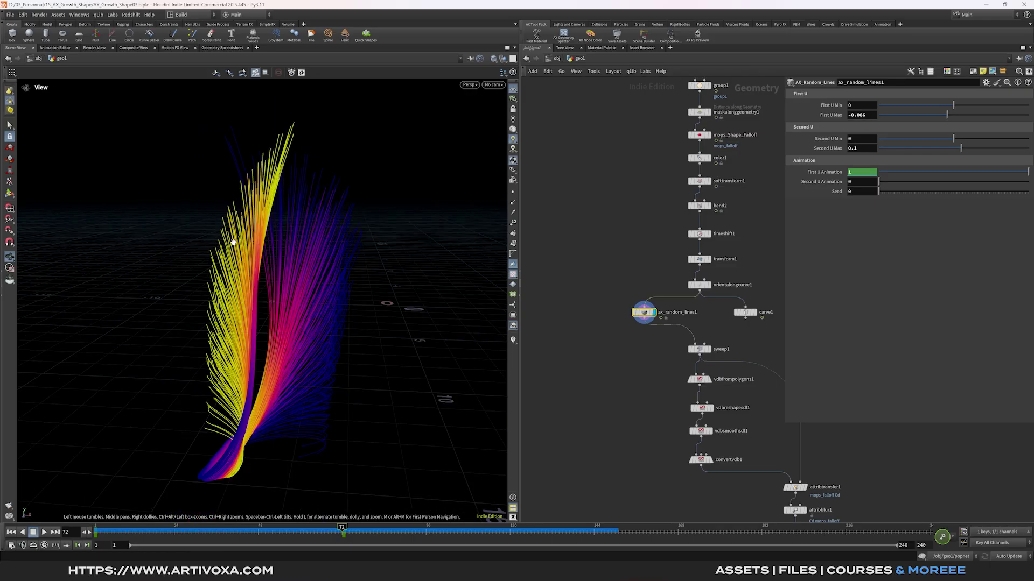
pyautogui.scroll(5, 233, 239)
pyautogui.moveTo(961, 149); pyautogui.dragTo(962, 153)
pyautogui.moveTo(415, 285); pyautogui.dragTo(395, 249)
pyautogui.moveTo(885, 191)
pyautogui.mouseDown()
pyautogui.moveTo(935, 192)
pyautogui.moveTo(903, 192)
pyautogui.mouseUp()
pyautogui.moveTo(282, 530)
pyautogui.mouseDown()
pyautogui.moveTo(153, 532)
pyautogui.moveTo(301, 532)
pyautogui.mouseUp()
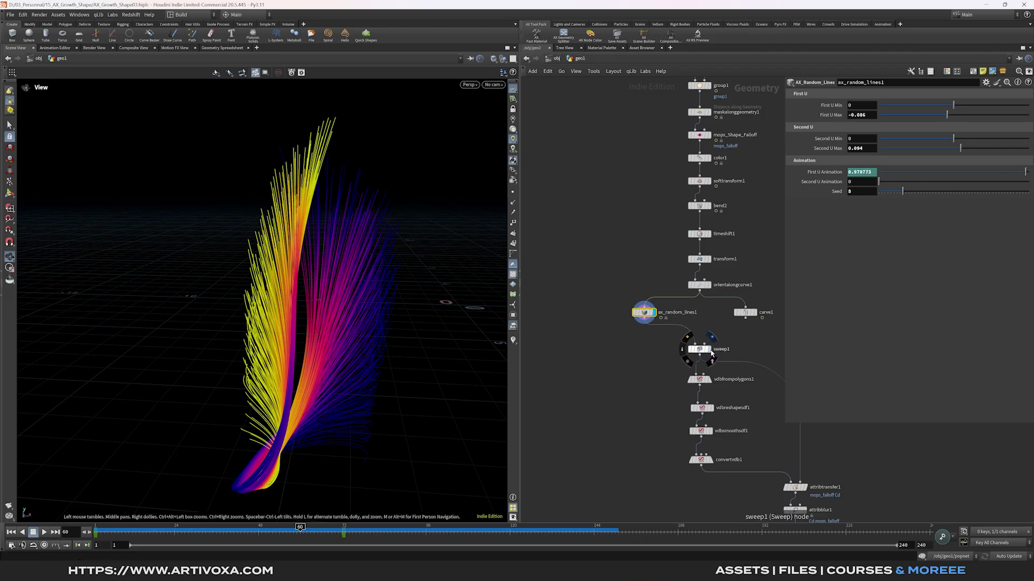
# - Display sweep1, set First U Max of ax_random_lines1 to -0.2, and check the swept shape at frame 67
pyautogui.click(710, 353)
pyautogui.moveTo(393, 387); pyautogui.dragTo(305, 492)
pyautogui.click(293, 530)
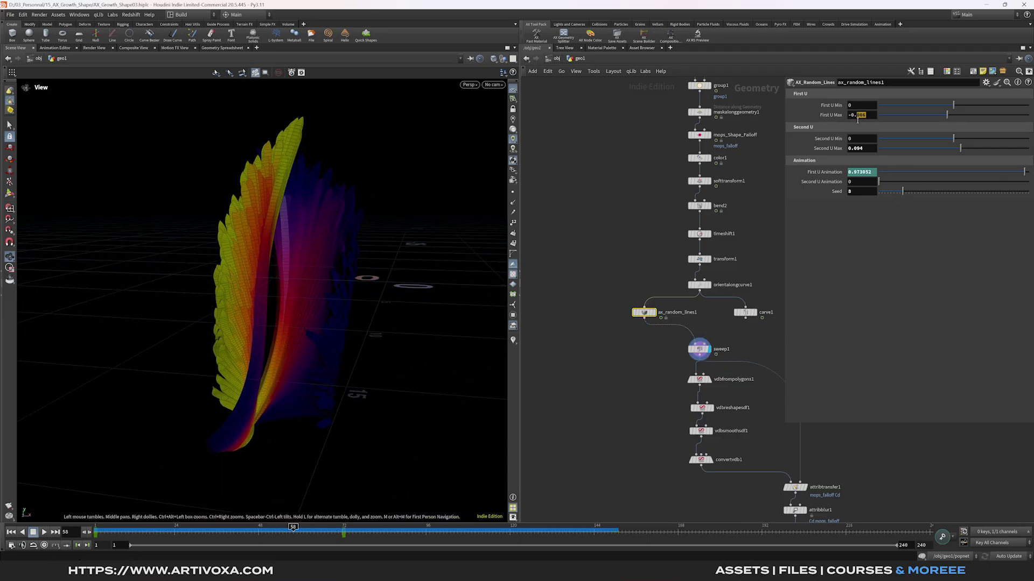
pyautogui.moveTo(946, 115); pyautogui.dragTo(938, 115)
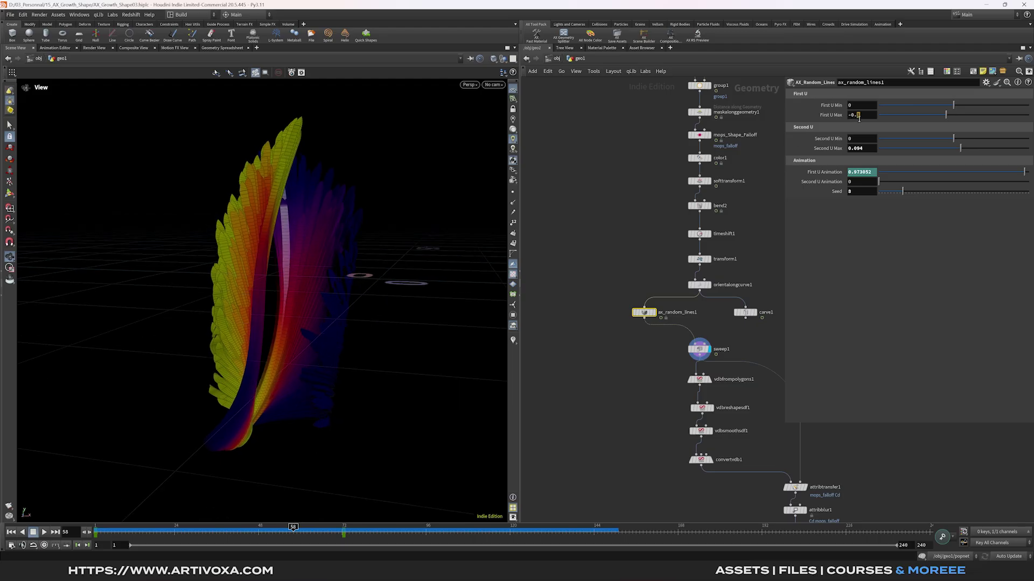
pyautogui.moveTo(397, 249)
pyautogui.mouseDown()
pyautogui.moveTo(332, 241)
pyautogui.moveTo(261, 404)
pyautogui.moveTo(402, 242)
pyautogui.moveTo(386, 251)
pyautogui.mouseUp()
pyautogui.moveTo(611, 345); pyautogui.dragTo(588, 324, button='middle')
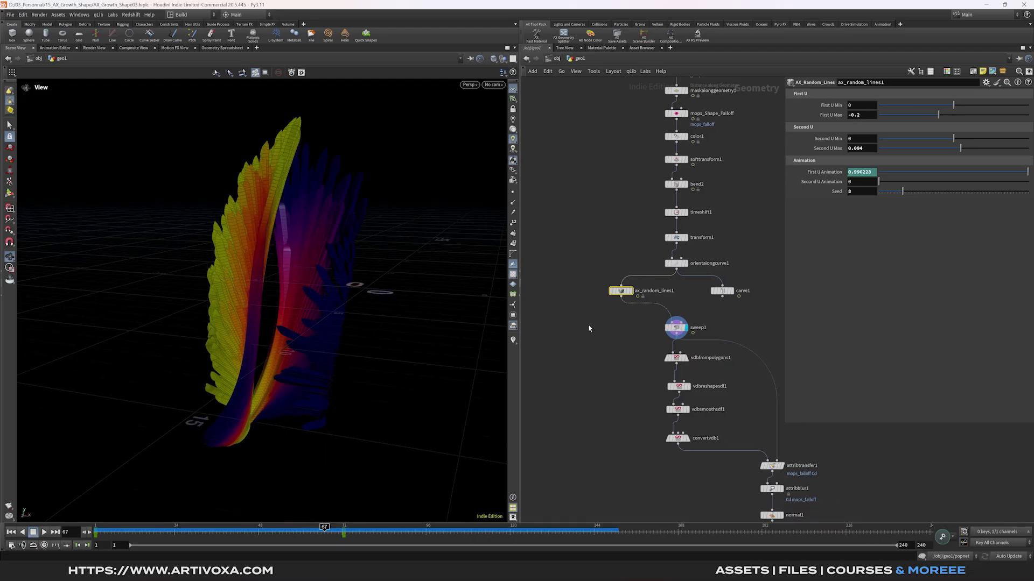
pyautogui.moveTo(587, 324)
pyautogui.mouseDown()
pyautogui.moveTo(647, 257)
pyautogui.moveTo(596, 336)
pyautogui.mouseUp()
pyautogui.scroll(-2, 596, 336)
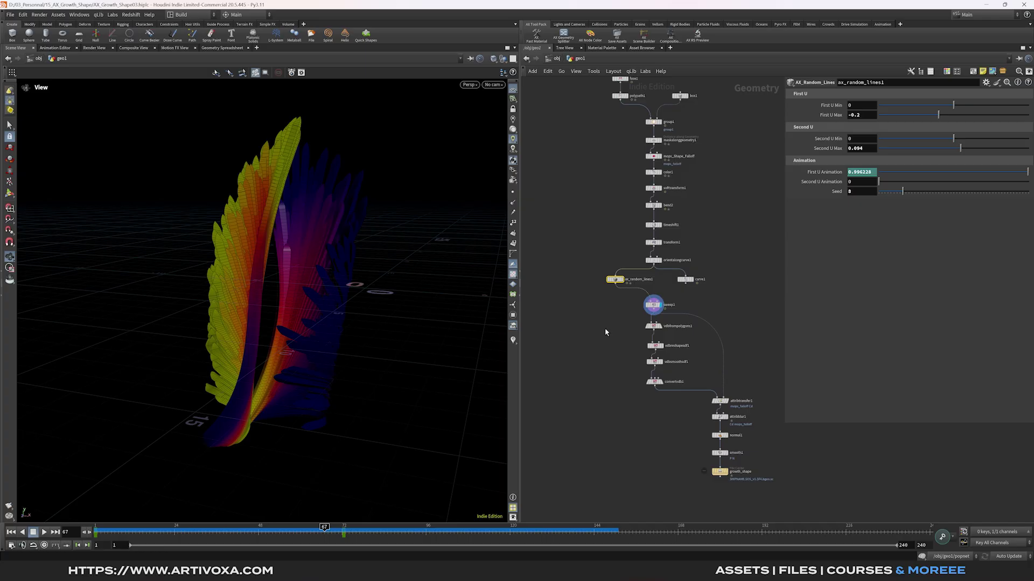